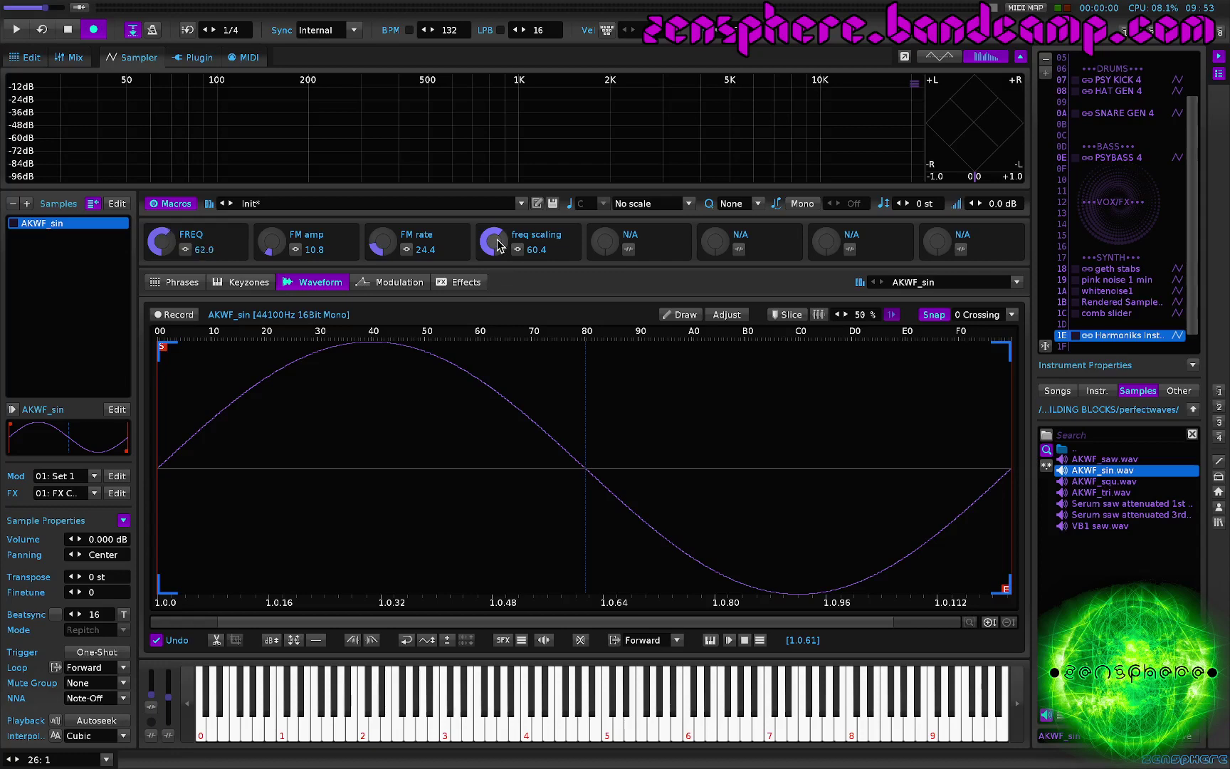
Adjust the freq scaling and FM amp macros of the Harmoniks instrument and load AKWF_saw.wav as its sample
{"action": "left_click_drag", "start_coordinate": [498, 246], "coordinate": [498, 267]}
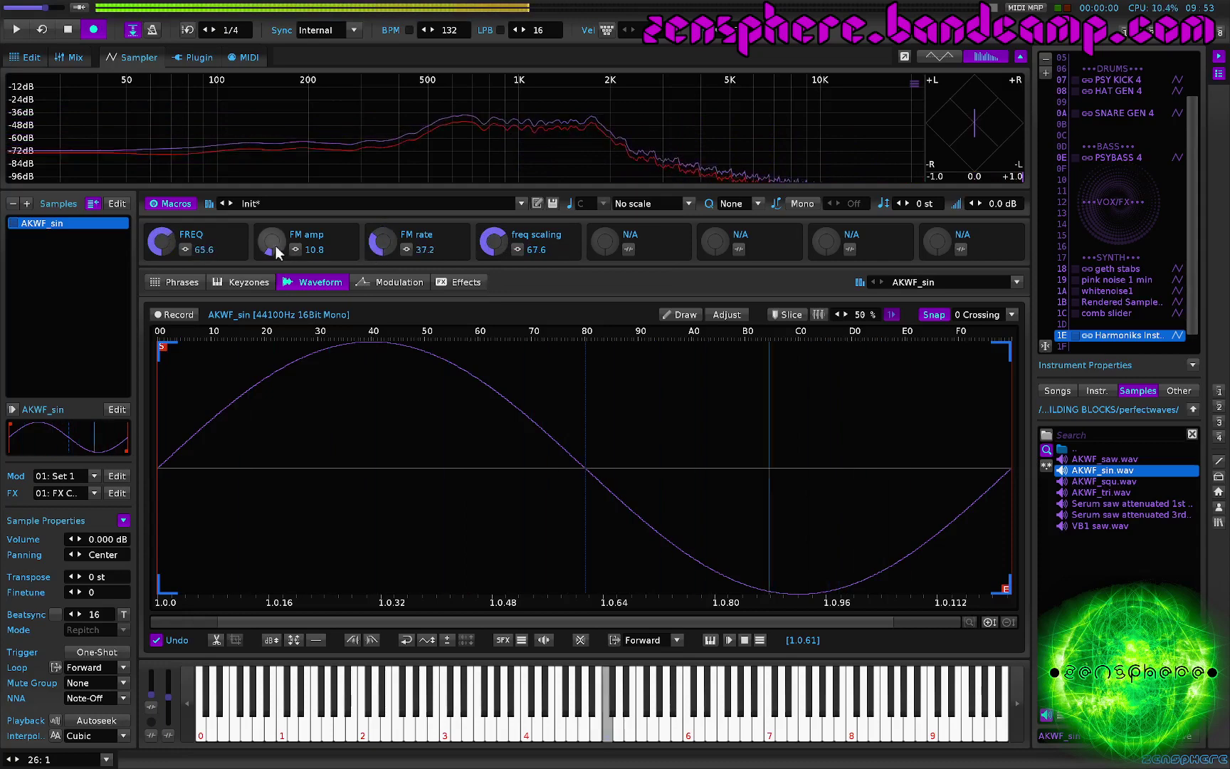
{"action": "left_click_drag", "start_coordinate": [273, 251], "coordinate": [274, 228]}
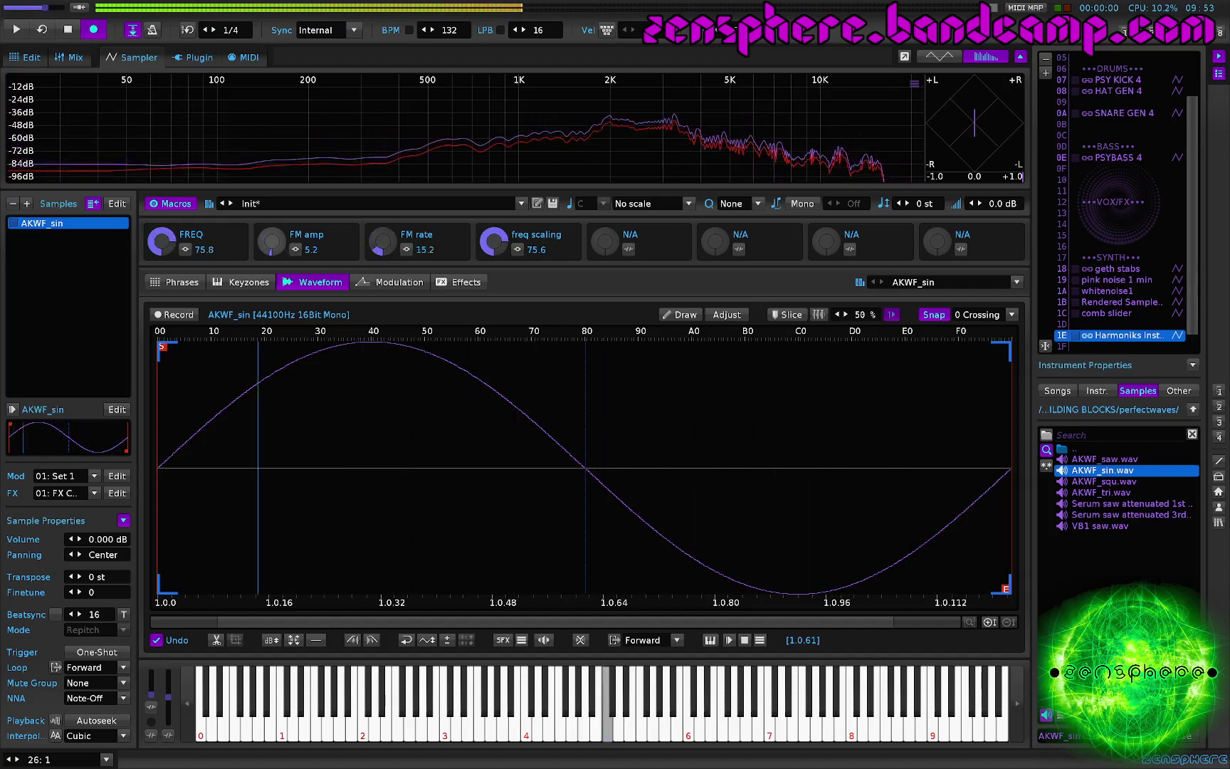
{"action": "left_click", "coordinate": [1101, 461]}
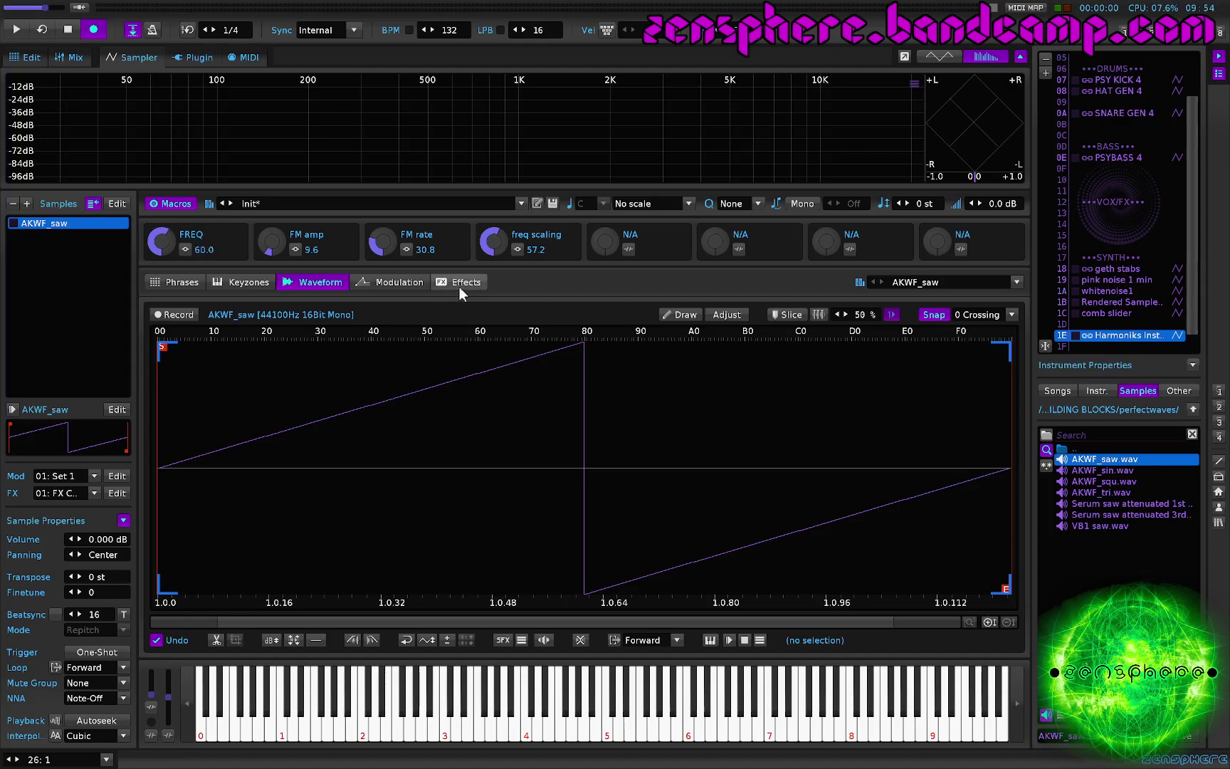
Examine the instrument's pitch modulation operand and its effect chain devices: macro bridge Doofer, Instr. Macros, reset LFO, FM SHAPE, AMP TRIG and FM AMP
{"action": "left_click", "coordinate": [411, 283]}
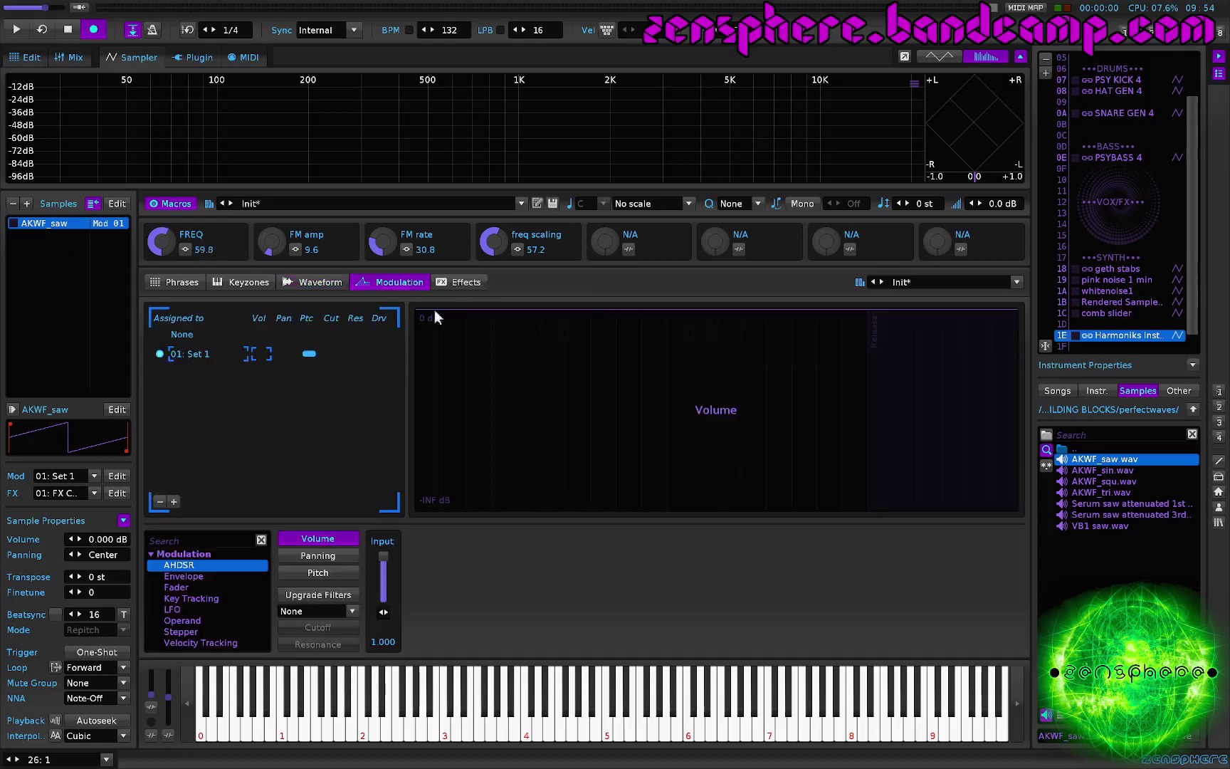
{"action": "left_click", "coordinate": [326, 573]}
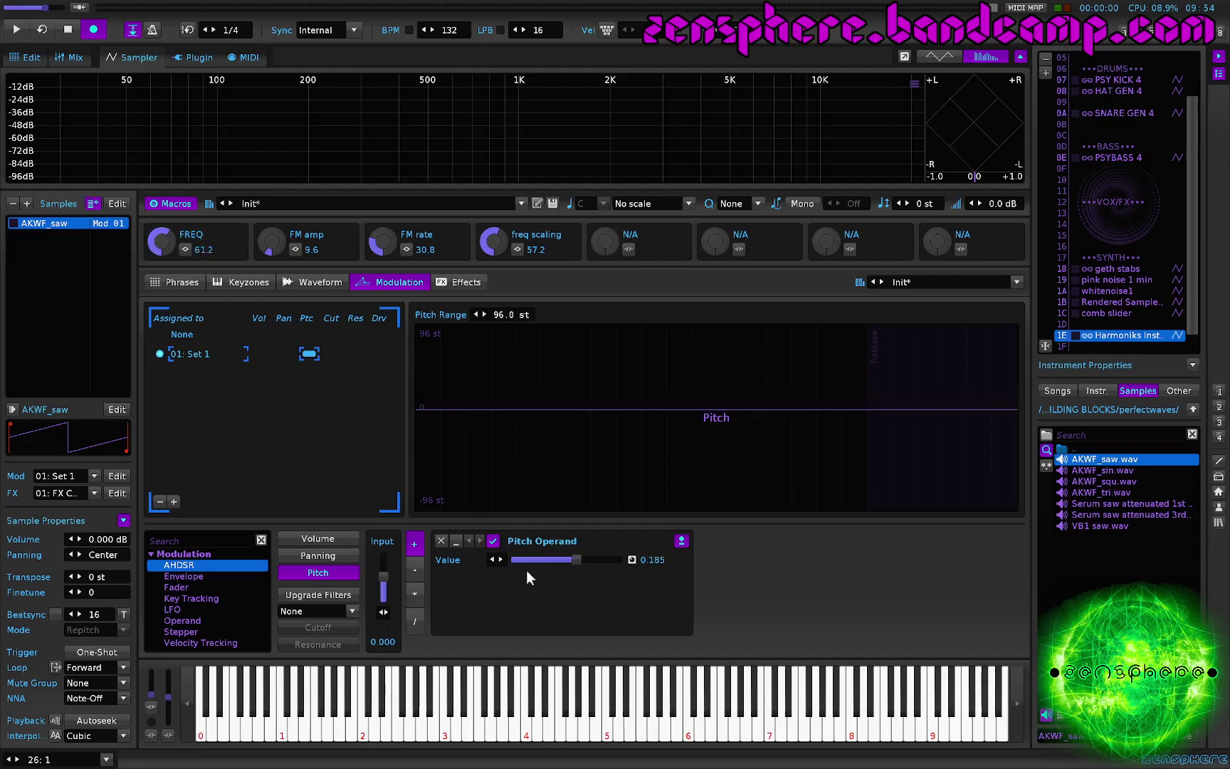
{"action": "left_click", "coordinate": [458, 282]}
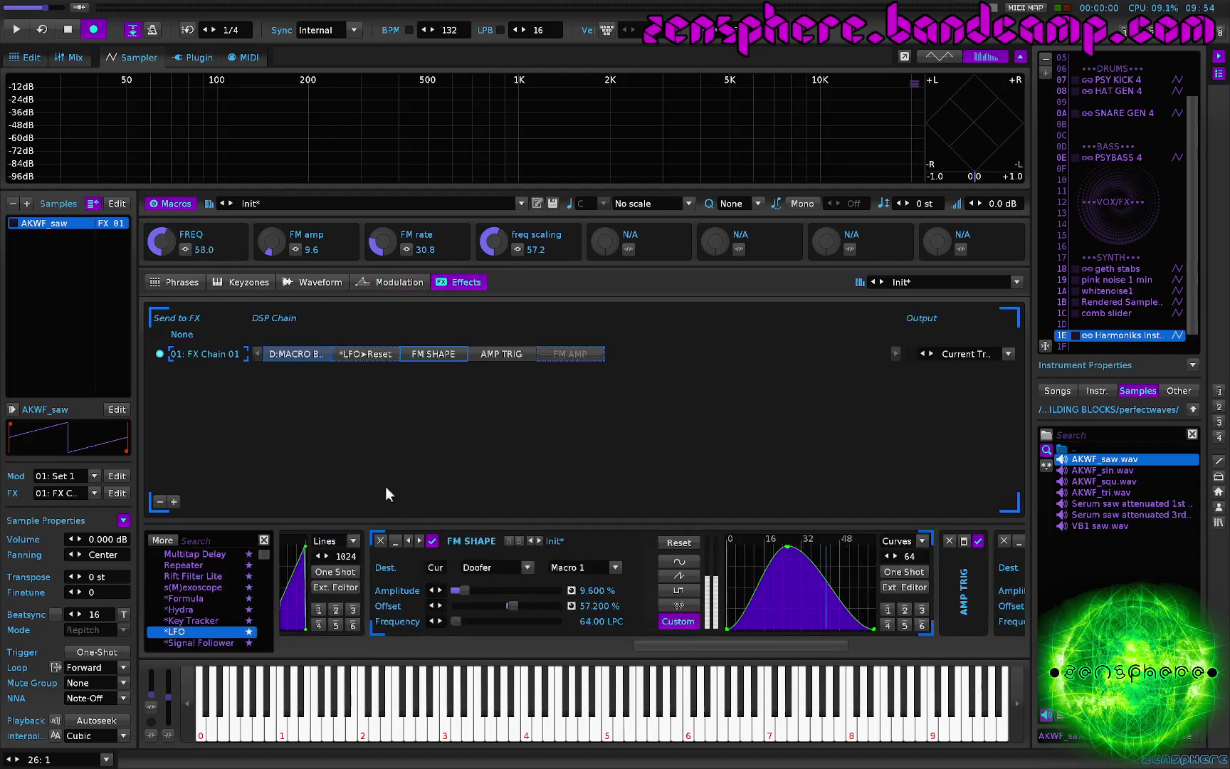
{"action": "scroll", "coordinate": [415, 569], "scroll_direction": "left", "scroll_amount": 5}
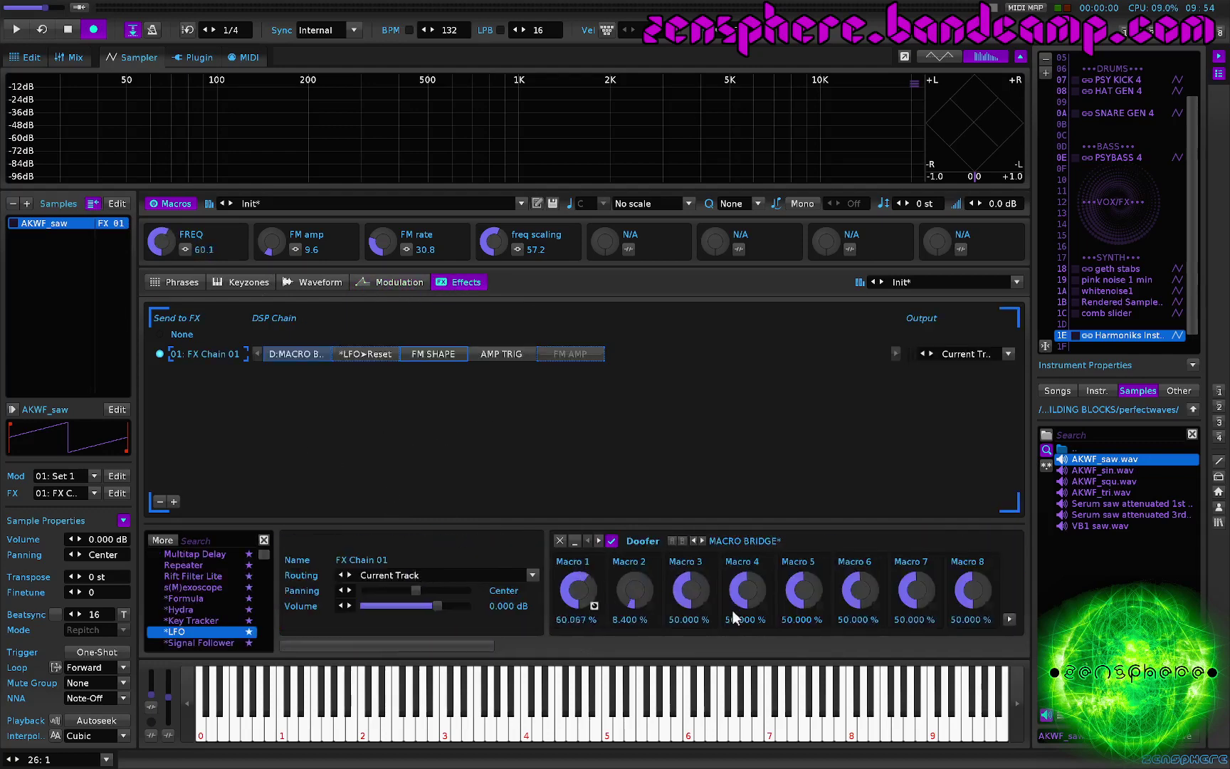
{"action": "scroll", "coordinate": [588, 603], "scroll_direction": "right", "scroll_amount": 3}
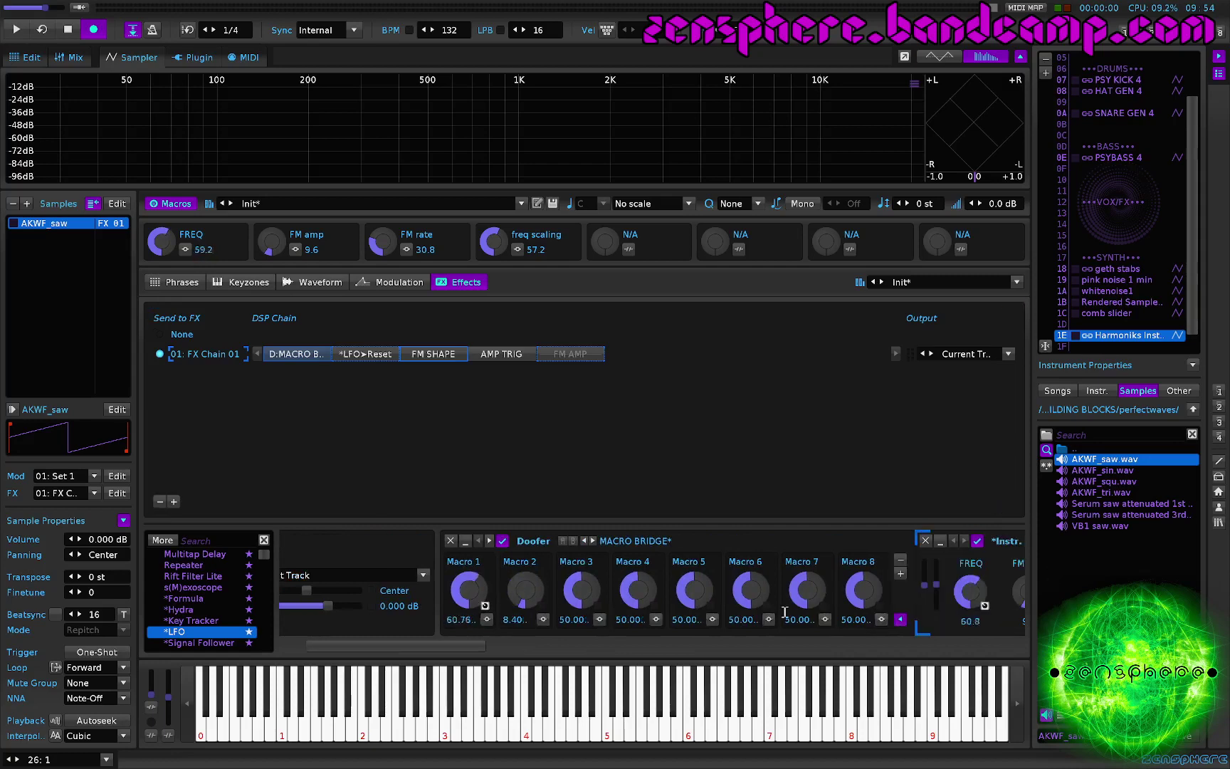
{"action": "scroll", "coordinate": [804, 607], "scroll_direction": "right", "scroll_amount": 6}
{"action": "scroll", "coordinate": [657, 626], "scroll_direction": "left", "scroll_amount": 6}
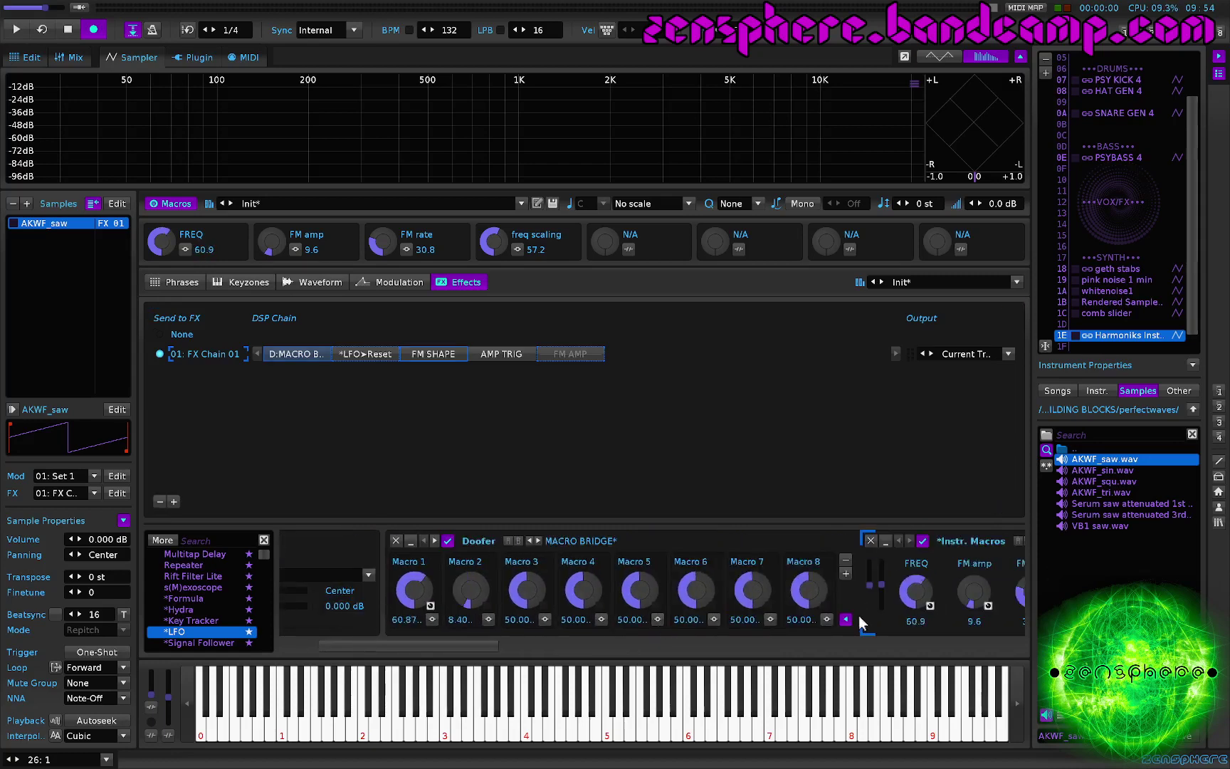
{"action": "scroll", "coordinate": [652, 587], "scroll_direction": "right", "scroll_amount": 3}
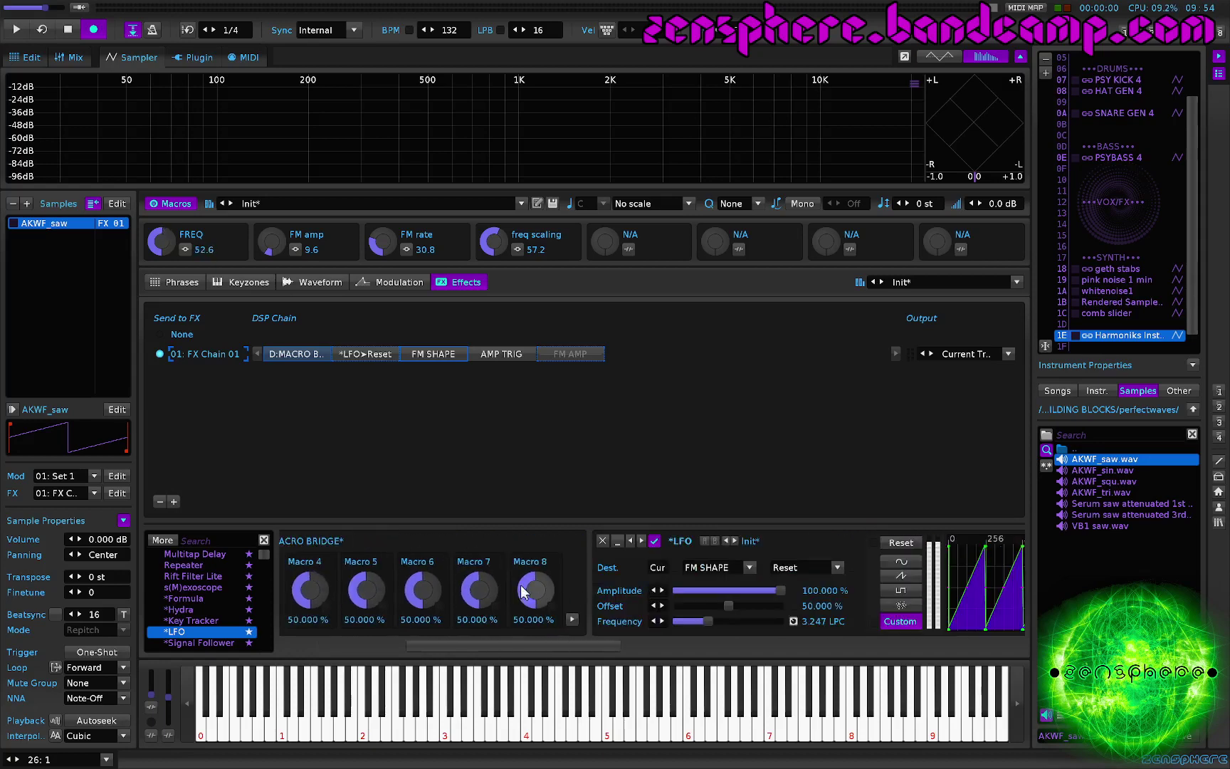
{"action": "scroll", "coordinate": [525, 592], "scroll_direction": "right", "scroll_amount": 7}
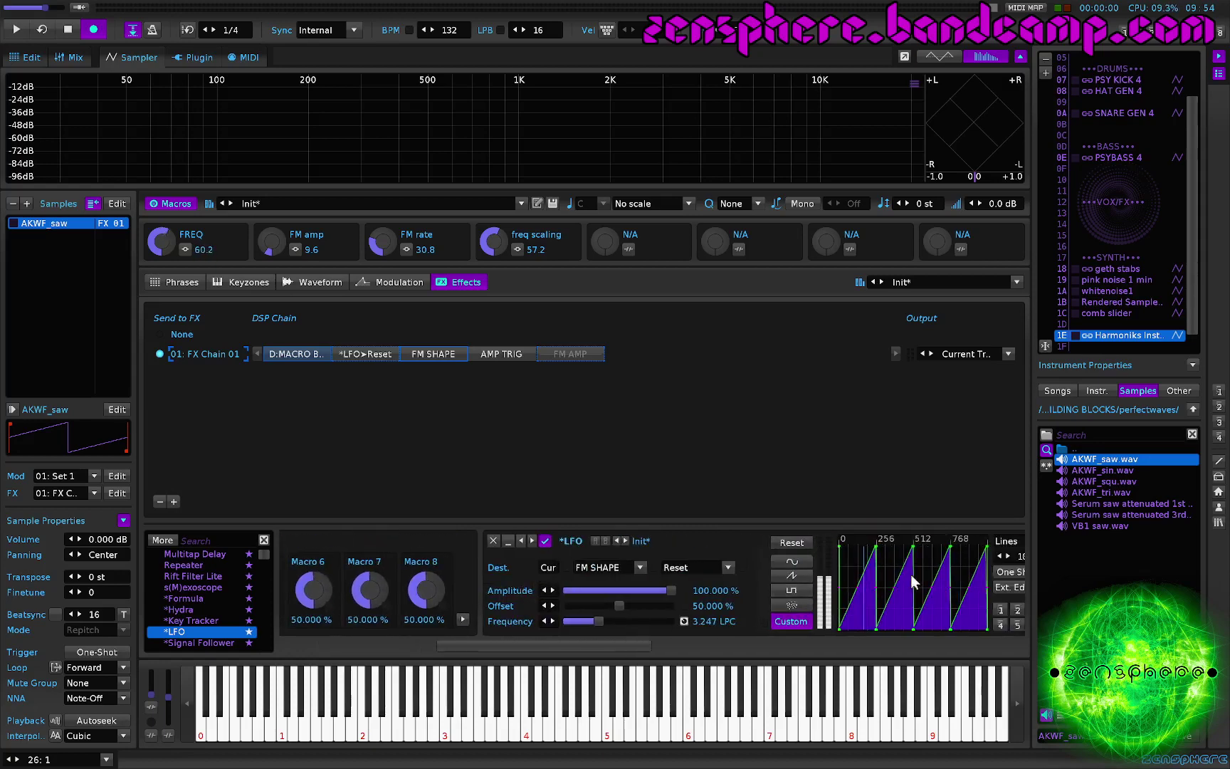
{"action": "scroll", "coordinate": [666, 602], "scroll_direction": "right", "scroll_amount": 12}
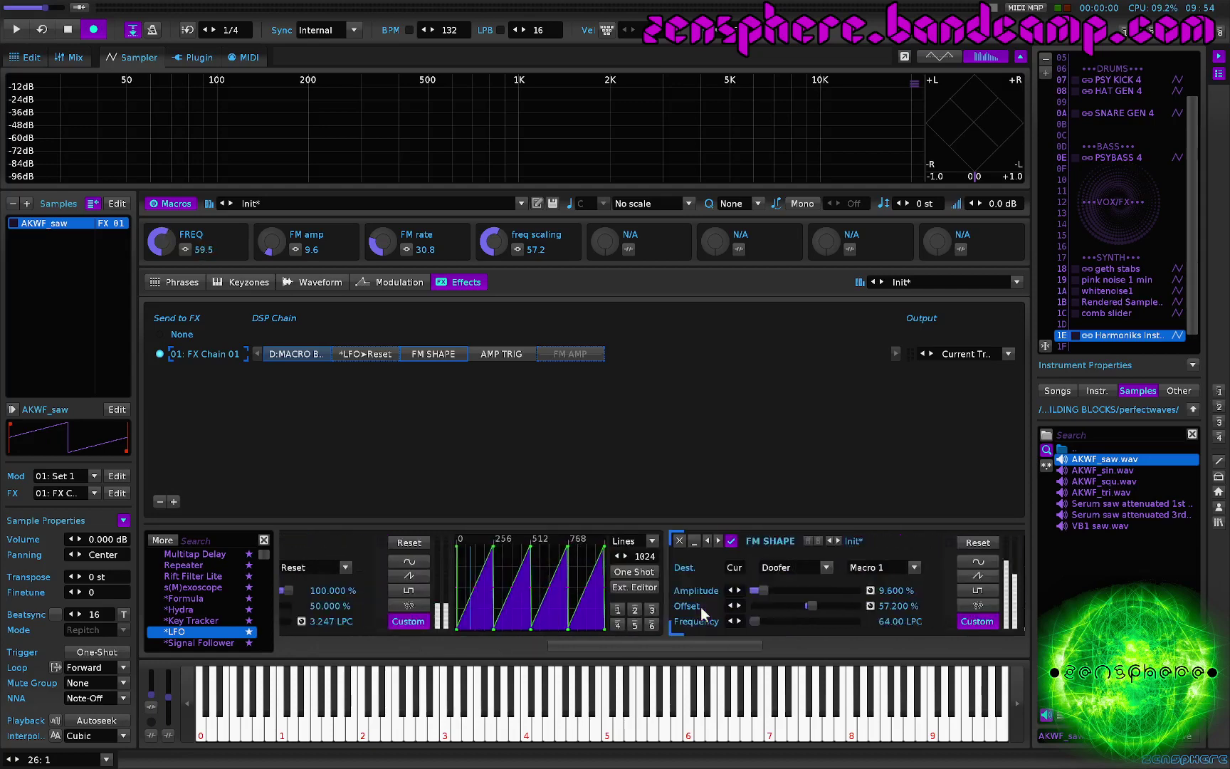
{"action": "scroll", "coordinate": [746, 602], "scroll_direction": "right", "scroll_amount": 6}
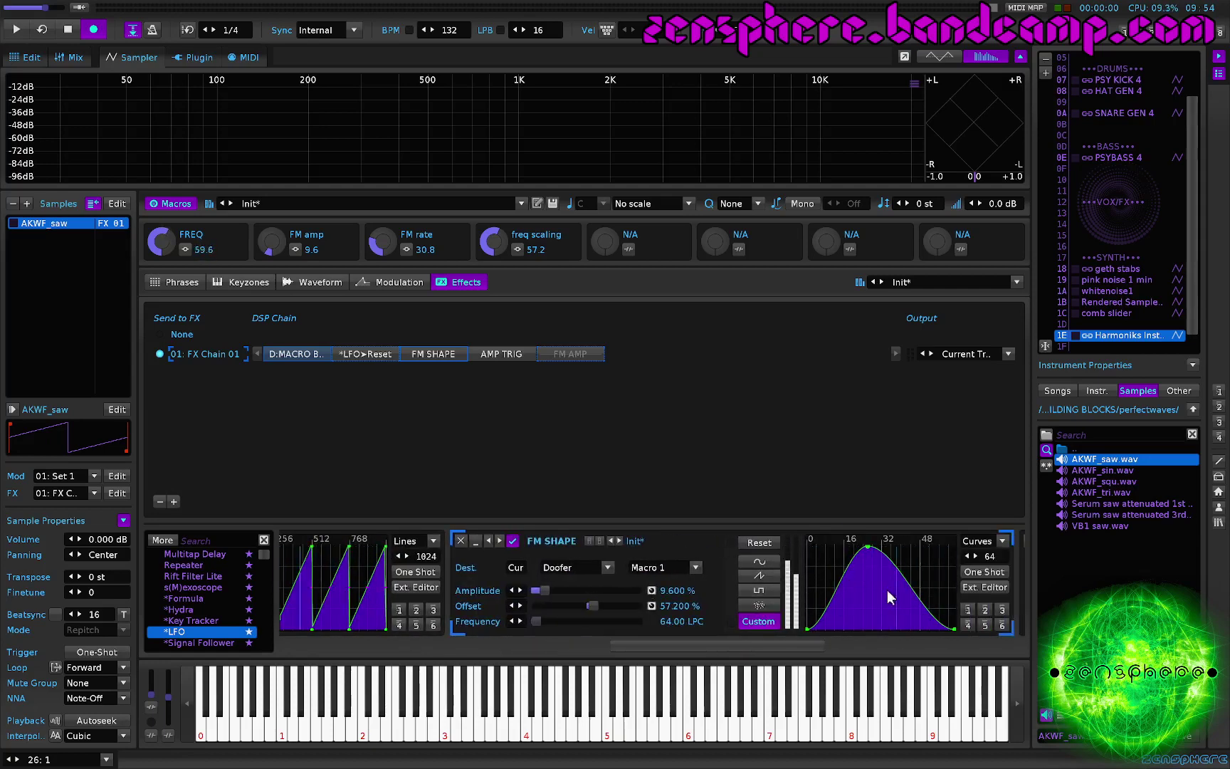
{"action": "scroll", "coordinate": [845, 587], "scroll_direction": "right", "scroll_amount": 12}
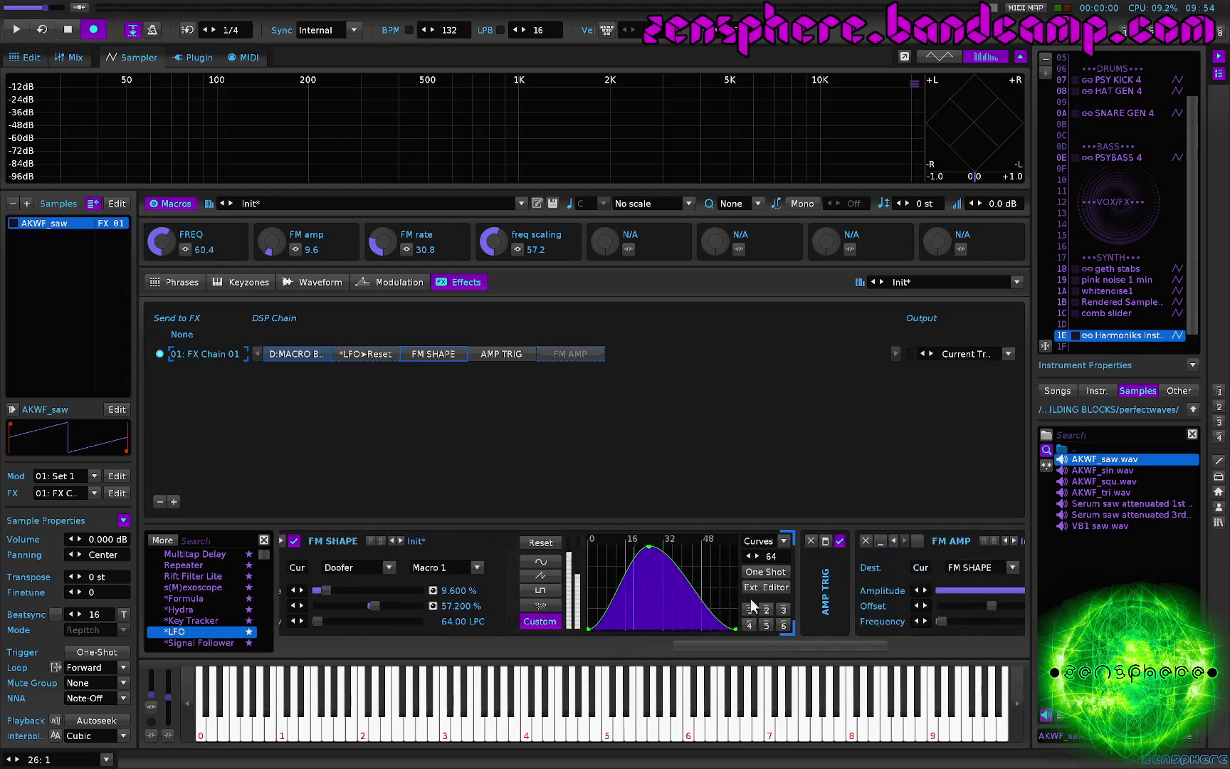
{"action": "scroll", "coordinate": [625, 602], "scroll_direction": "left", "scroll_amount": 6}
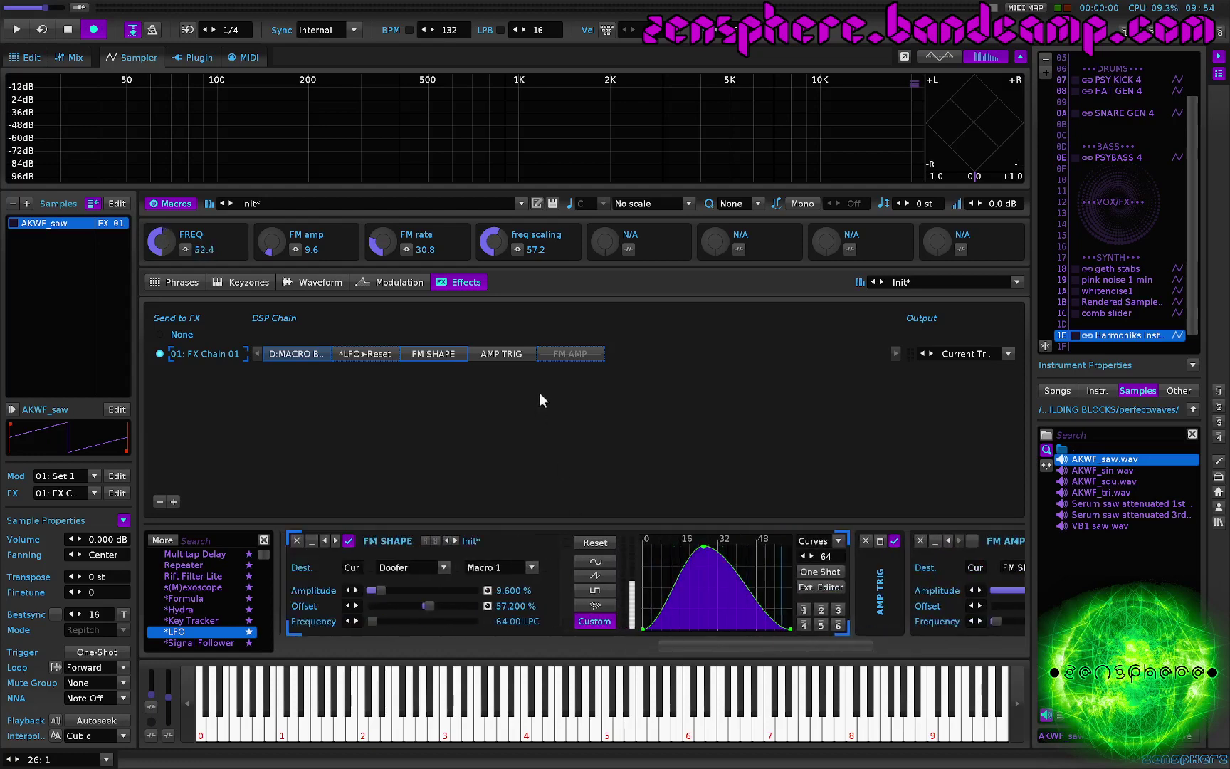
{"action": "scroll", "coordinate": [871, 590], "scroll_direction": "right", "scroll_amount": 8}
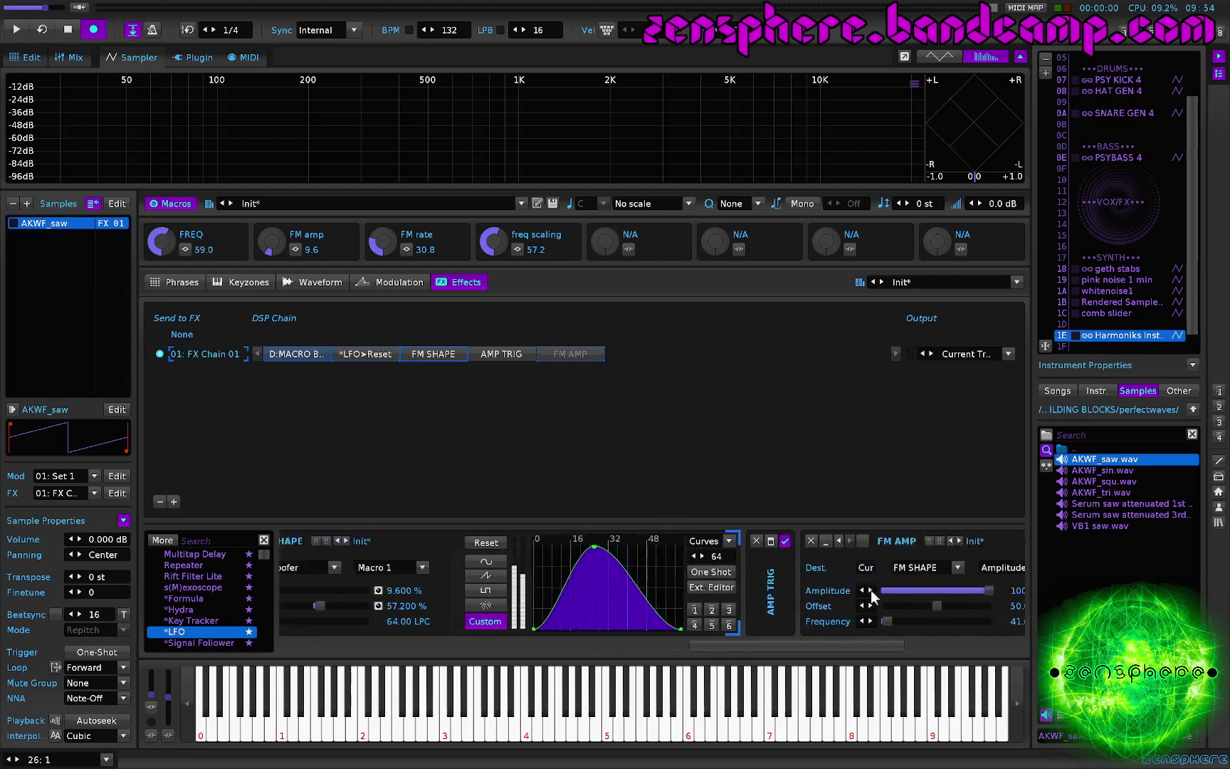
{"action": "scroll", "coordinate": [473, 583], "scroll_direction": "left", "scroll_amount": 6}
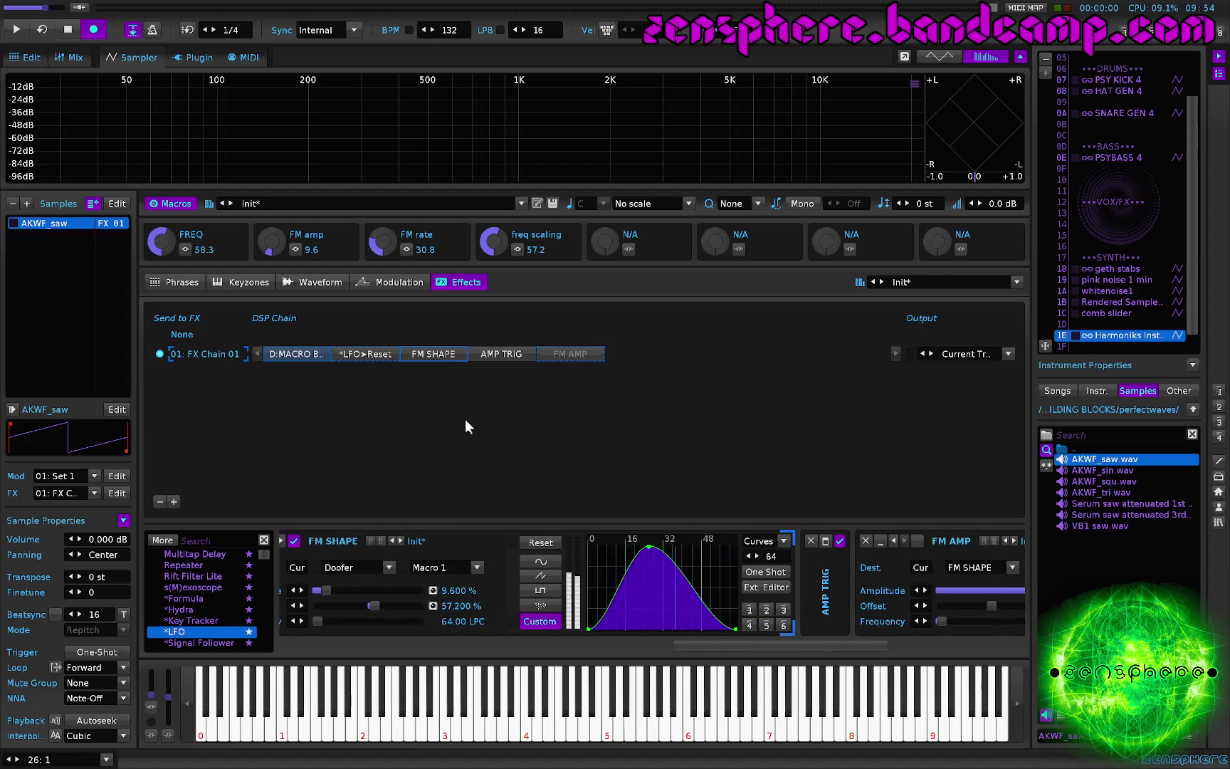
{"action": "scroll", "coordinate": [438, 544], "scroll_direction": "left", "scroll_amount": 4}
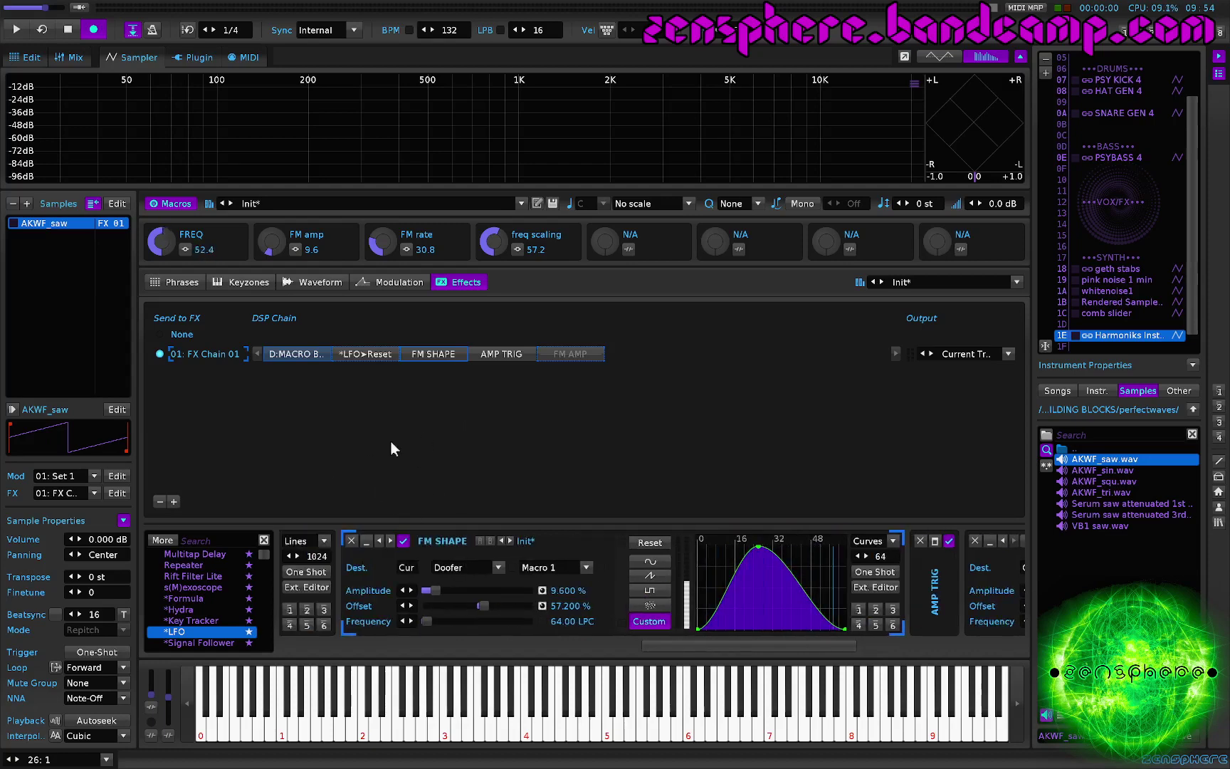
Load AKWF_sin.wav into the empty instrument slot 1F and set its pitch modulation range to 96 st
{"action": "left_click", "coordinate": [1115, 345]}
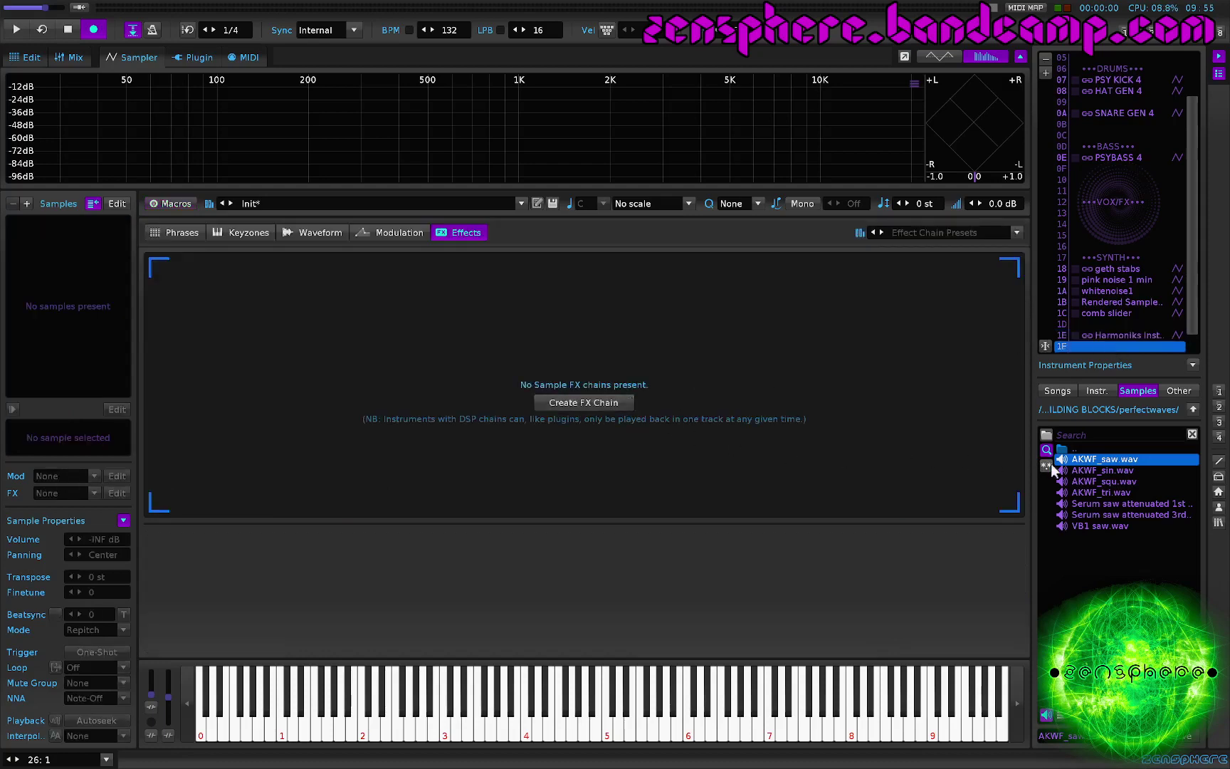
{"action": "double_click", "coordinate": [1074, 472]}
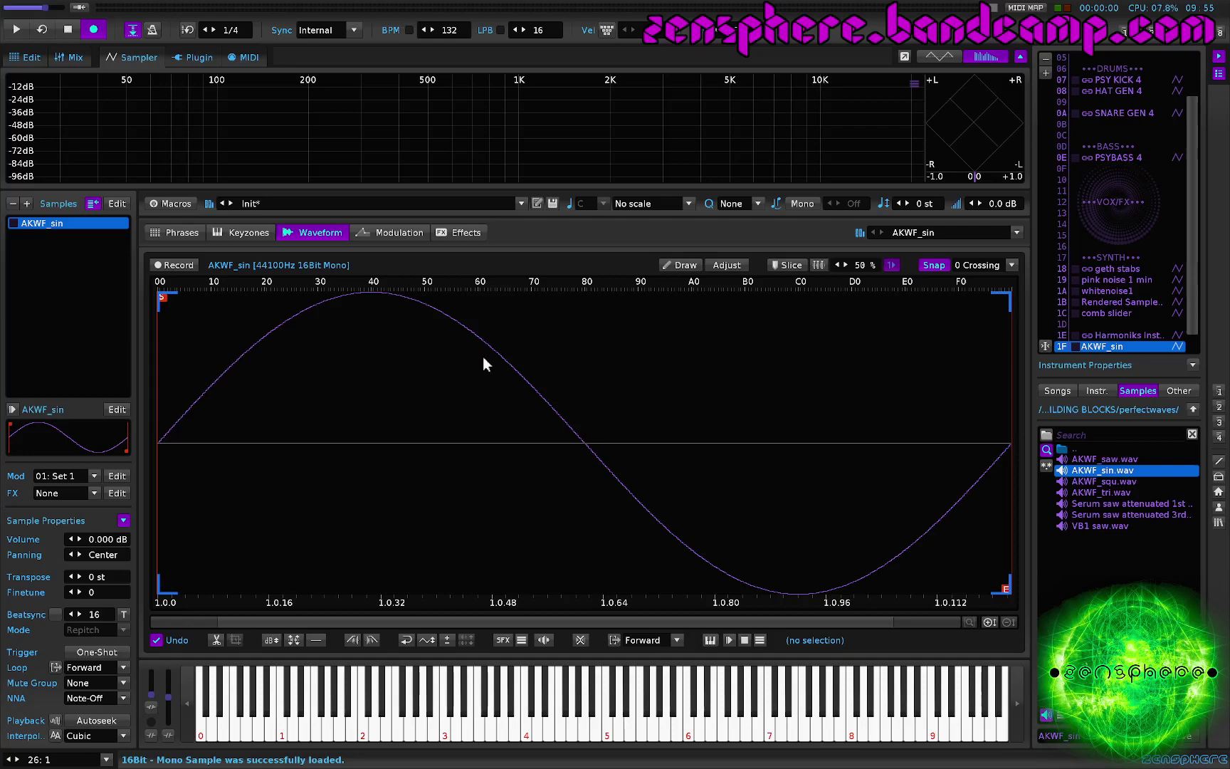
{"action": "left_click", "coordinate": [389, 232]}
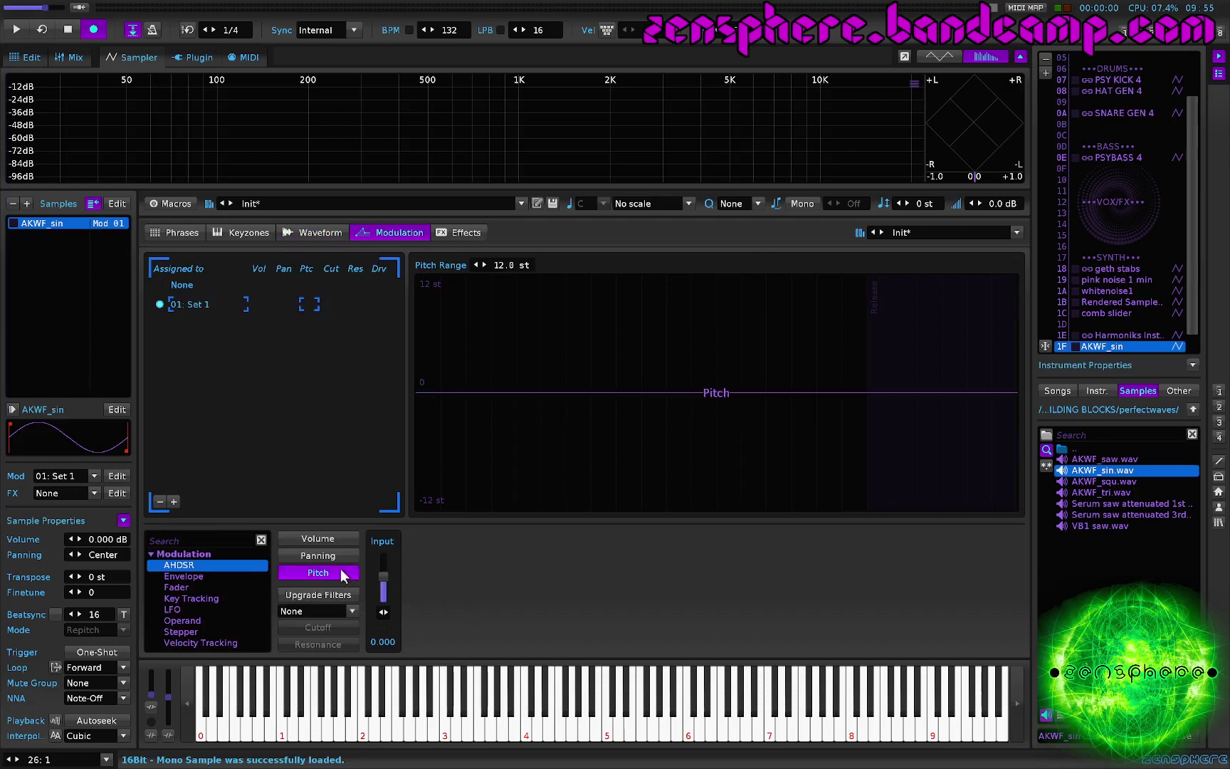
{"action": "double_click", "coordinate": [509, 265]}
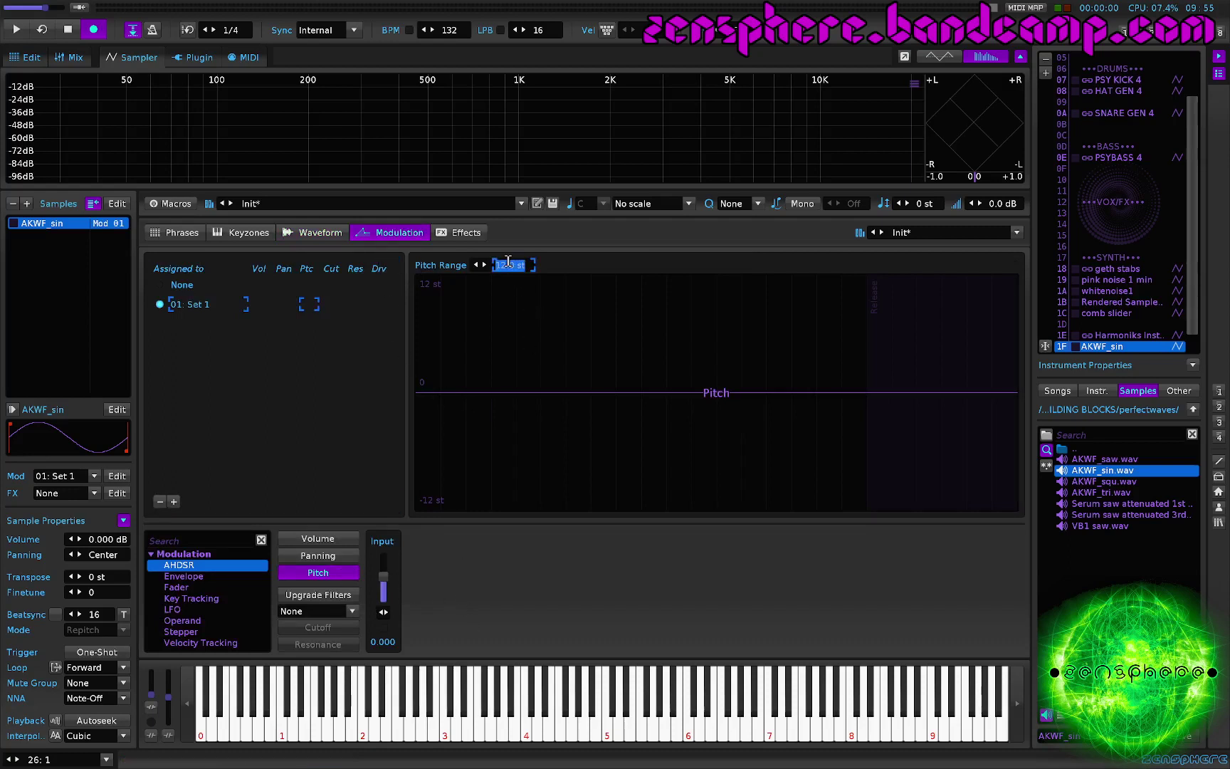
{"action": "type", "text": "96"}
{"action": "key", "text": "Return"}
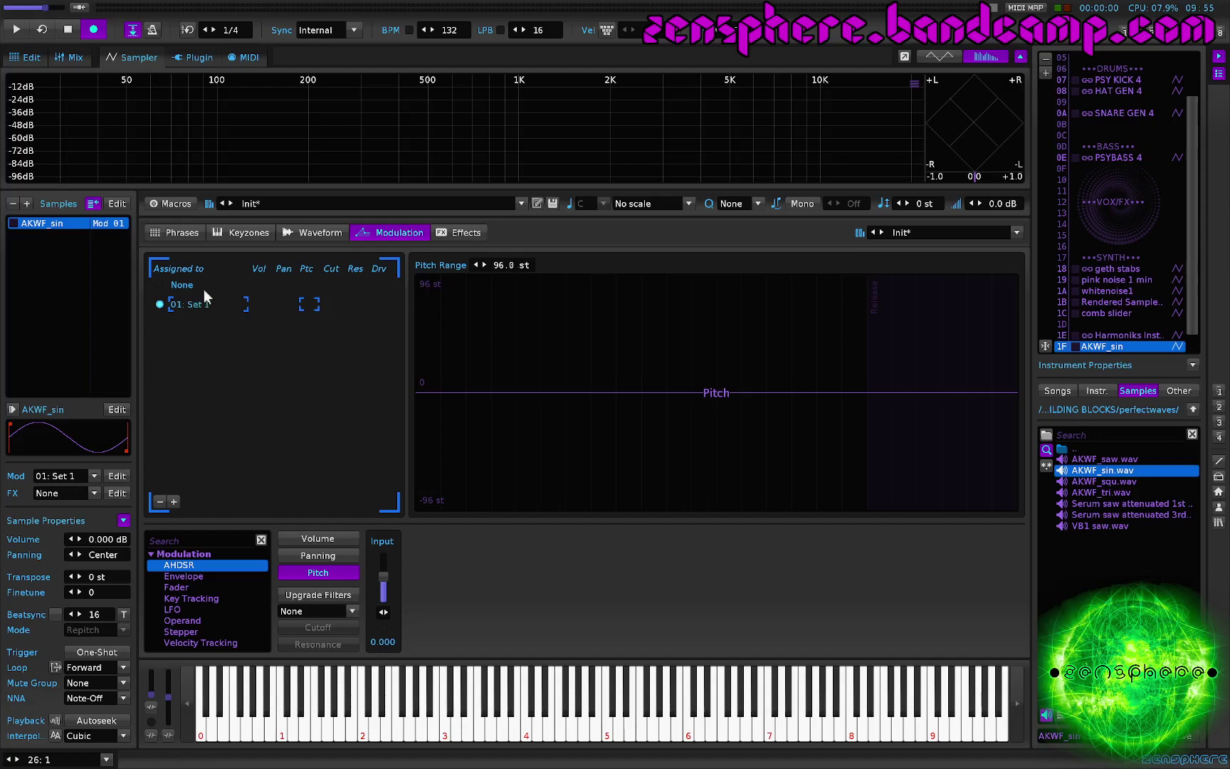
Show the instrument's macros and add an Operand device to the pitch modulation of Set 1
{"action": "left_click", "coordinate": [178, 203]}
{"action": "left_click", "coordinate": [186, 249]}
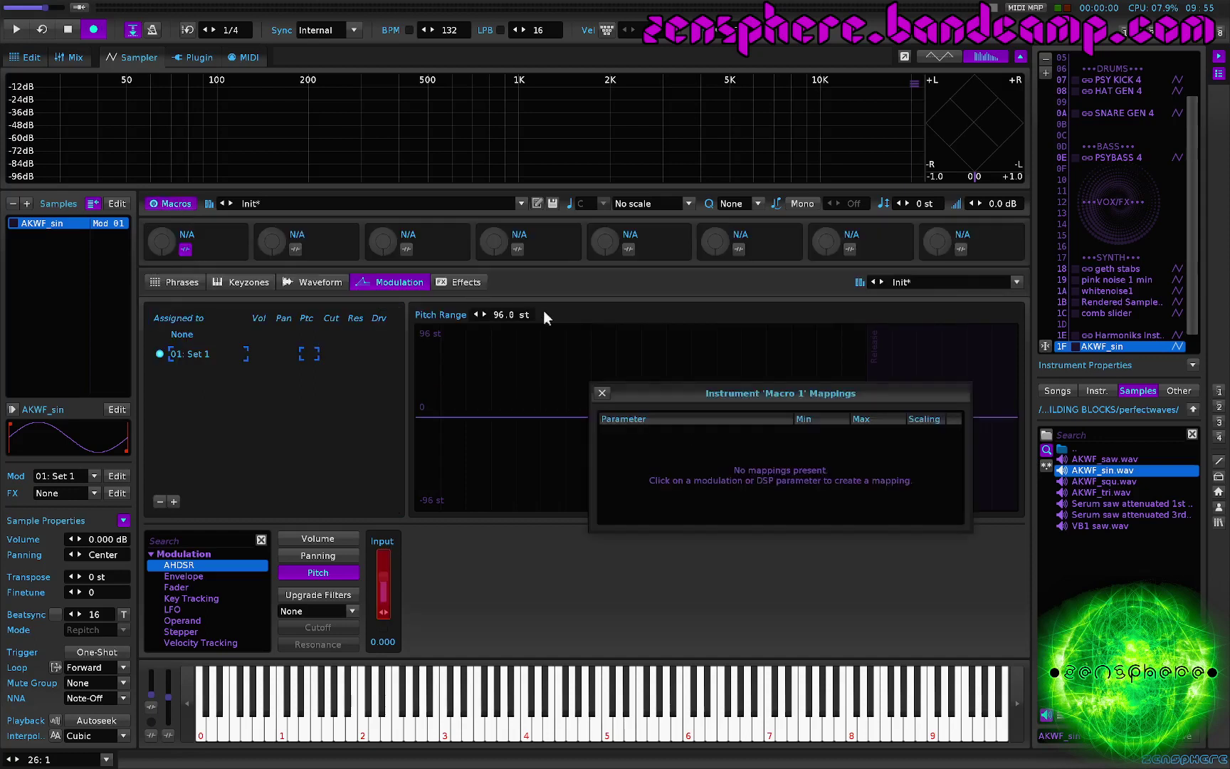
{"action": "left_click", "coordinate": [601, 394]}
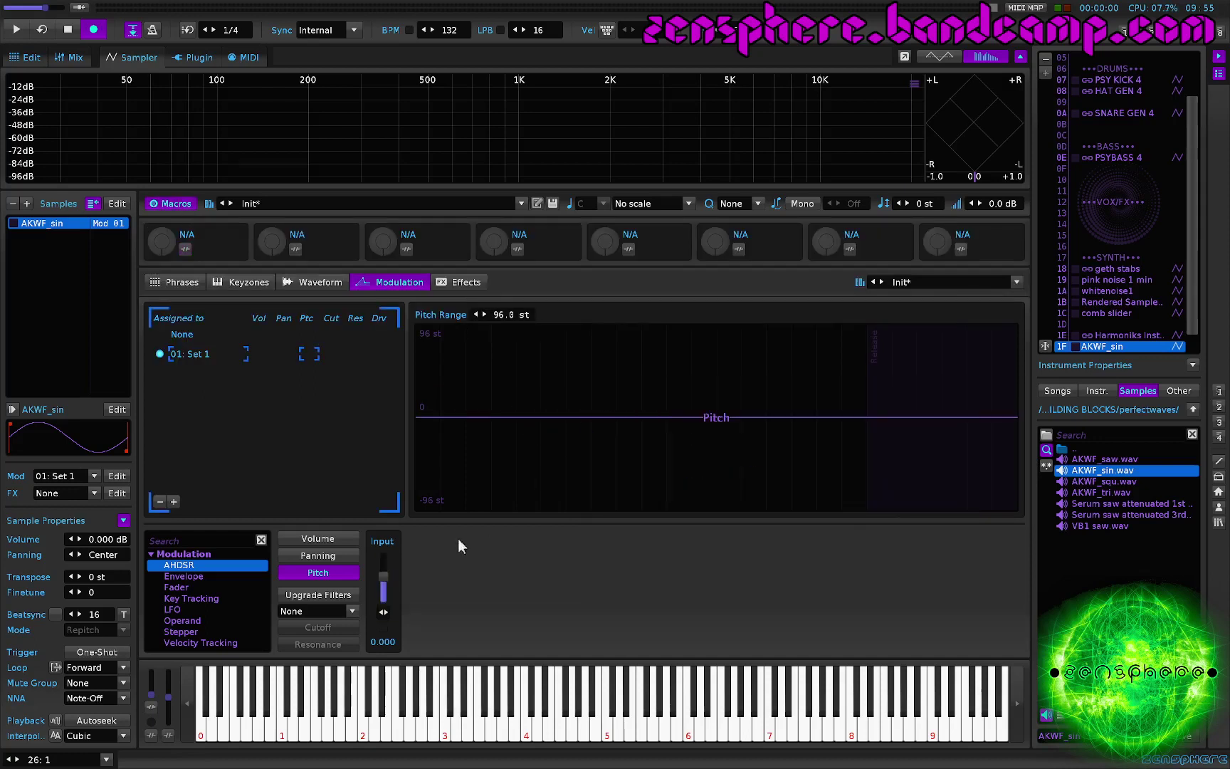
{"action": "left_click_drag", "start_coordinate": [190, 620], "coordinate": [592, 613]}
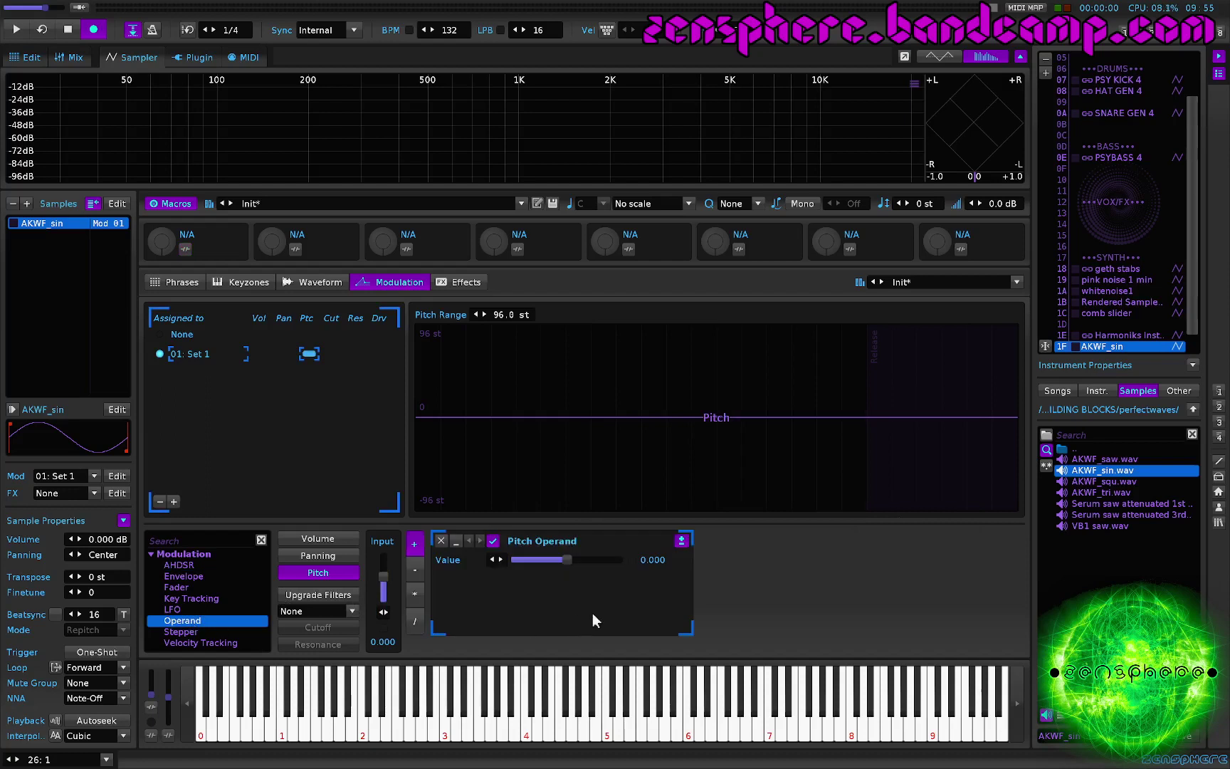
Map Macro 1 to the Pitch Operand's Value and rename the macro as FM
{"action": "left_click", "coordinate": [185, 249]}
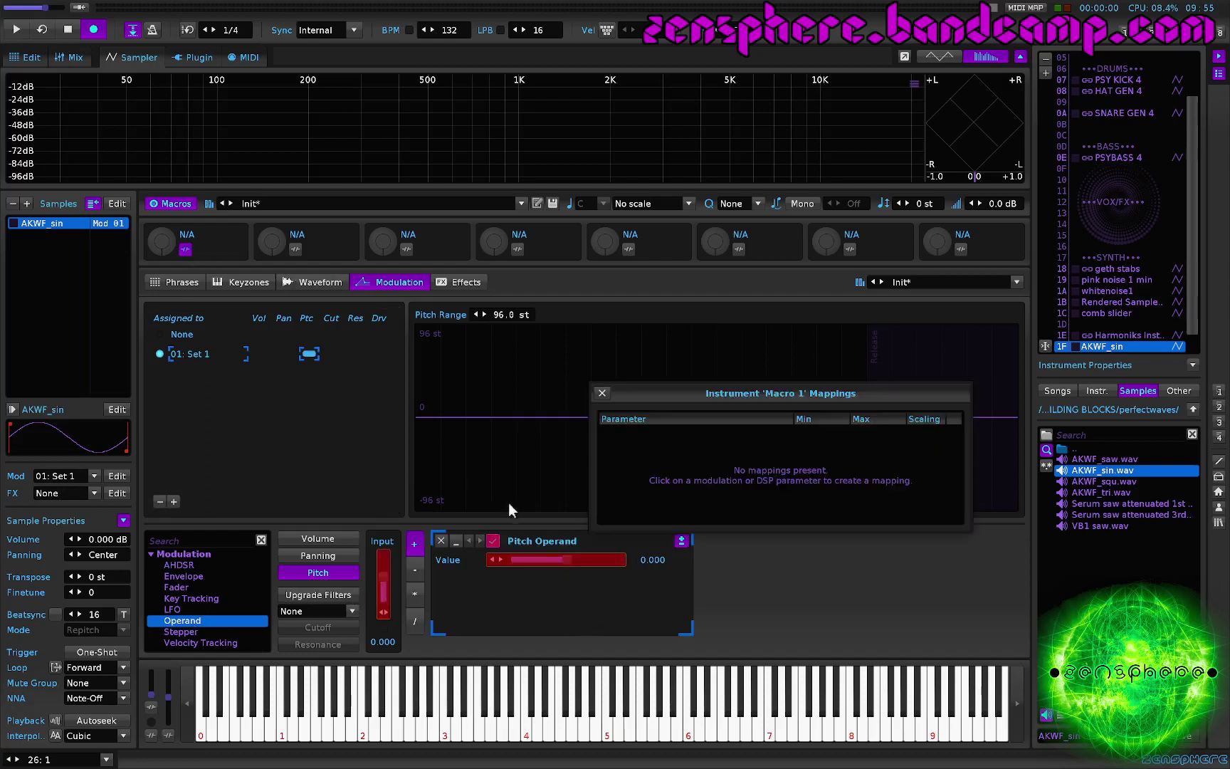
{"action": "left_click", "coordinate": [572, 561]}
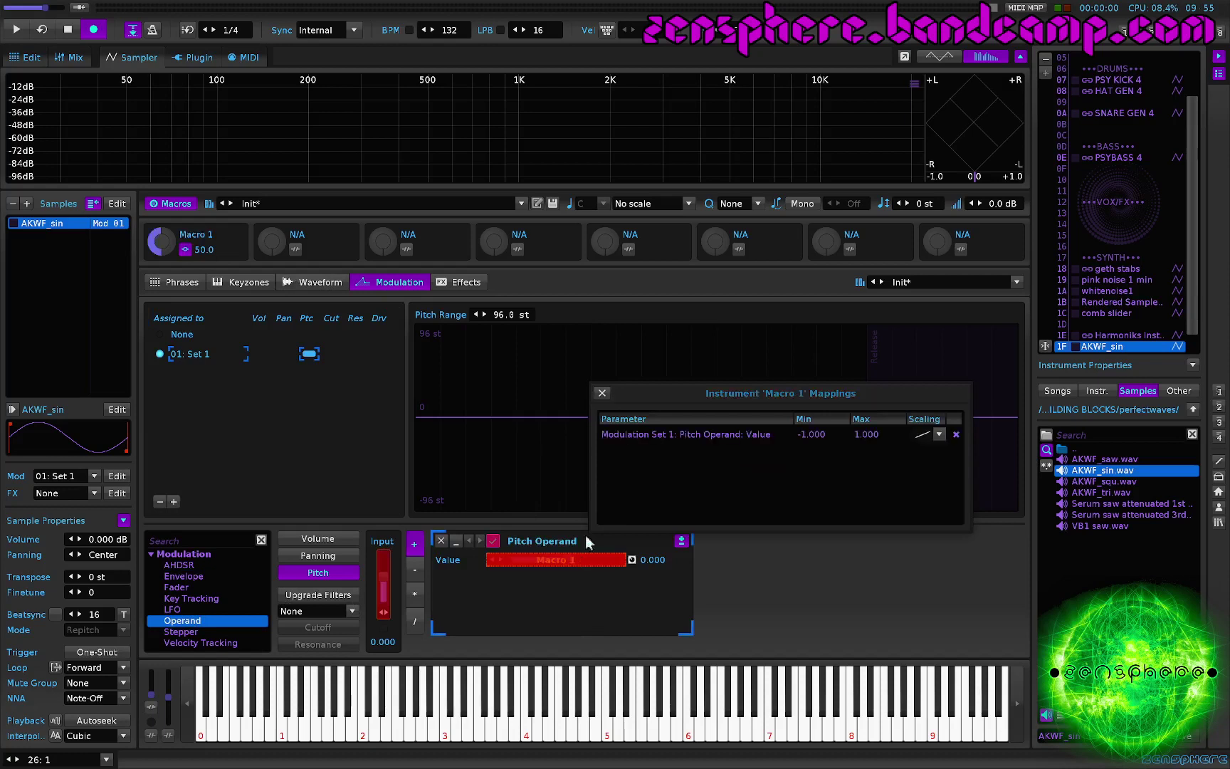
{"action": "left_click", "coordinate": [602, 393]}
{"action": "double_click", "coordinate": [217, 236]}
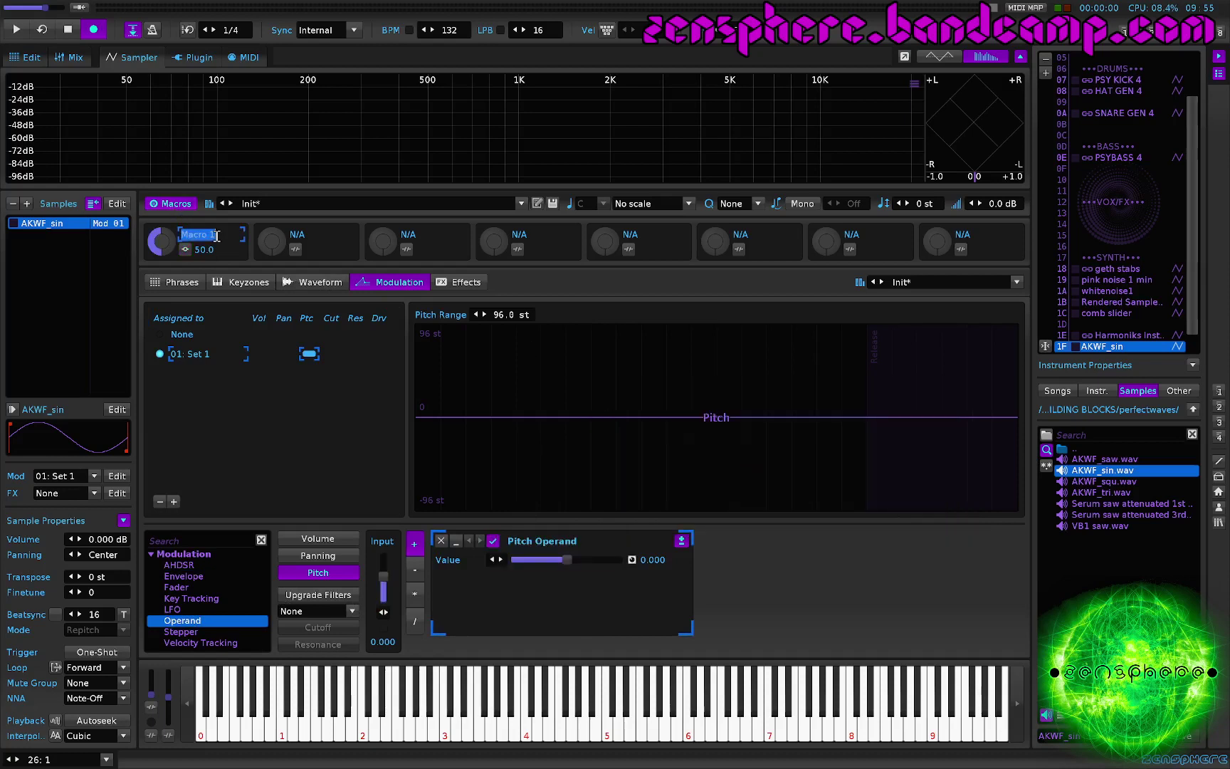
{"action": "type", "text": "FM"}
{"action": "key", "text": "Return"}
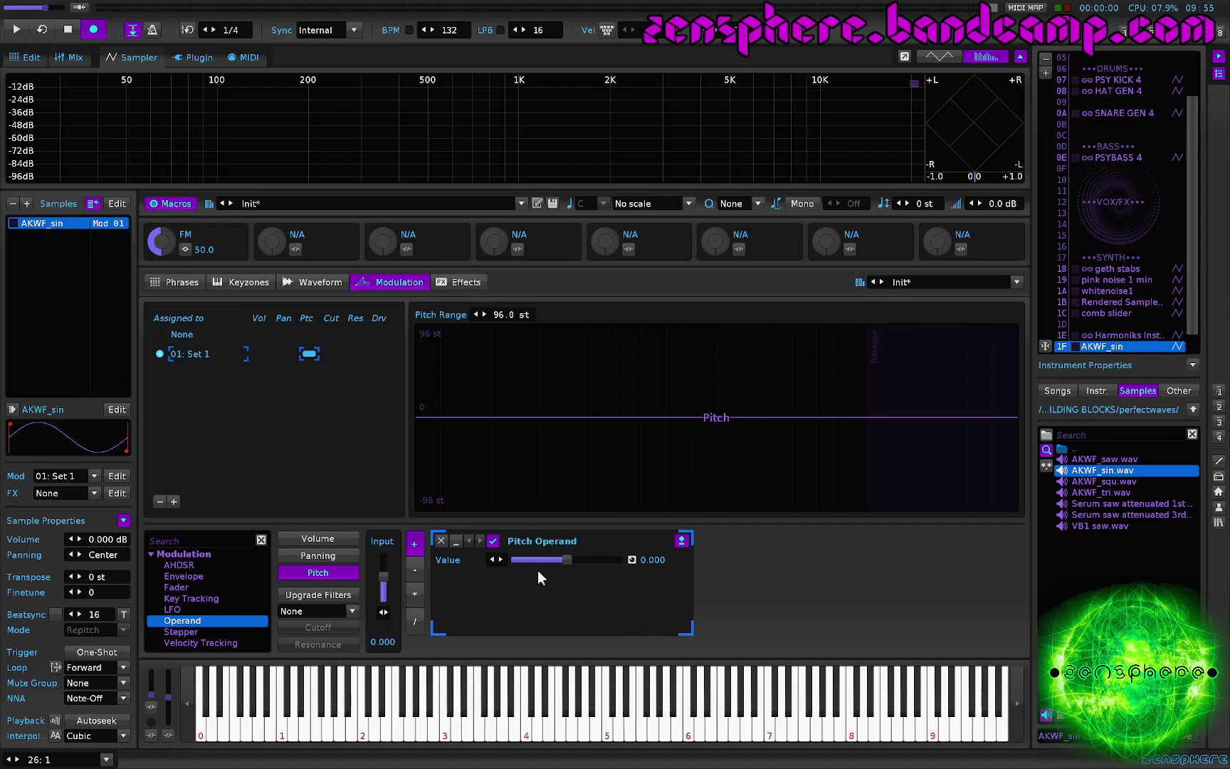
Add an Init Doofer to track 12 in the mixer and place an *Instr. Macros device inside it
{"action": "left_click", "coordinate": [460, 282]}
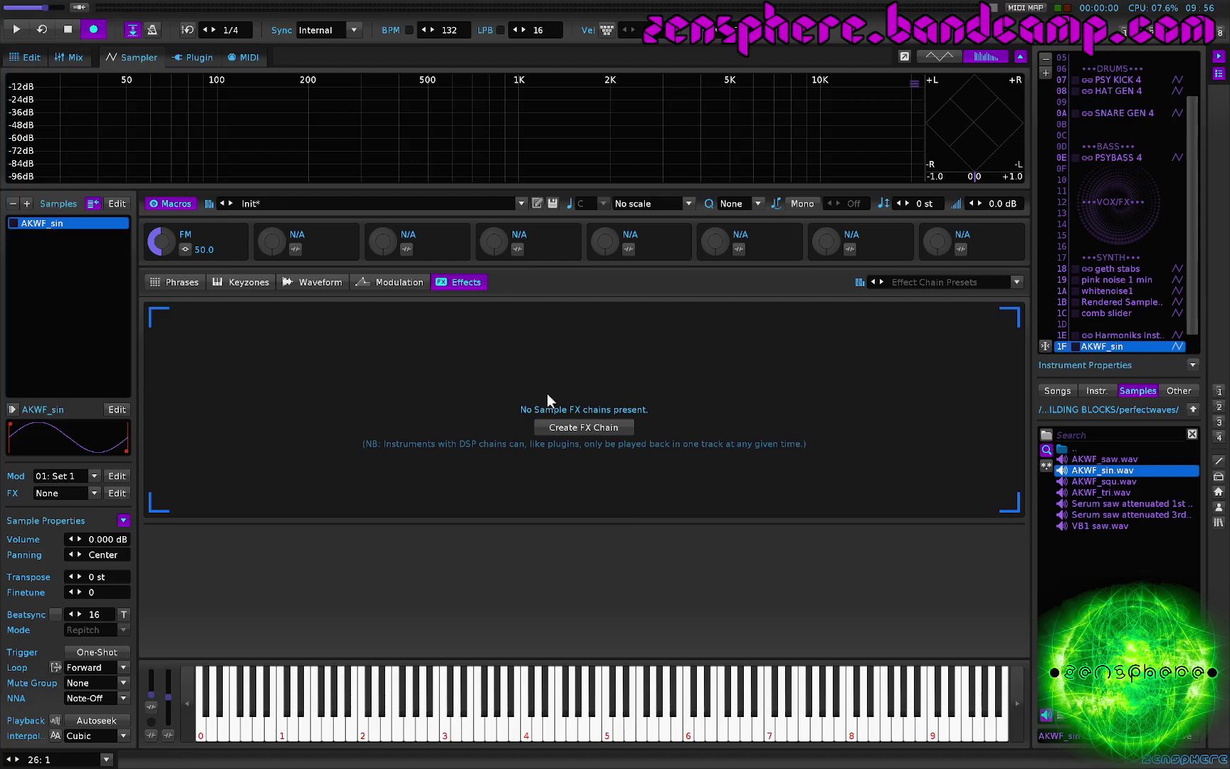
{"action": "key", "text": "F3"}
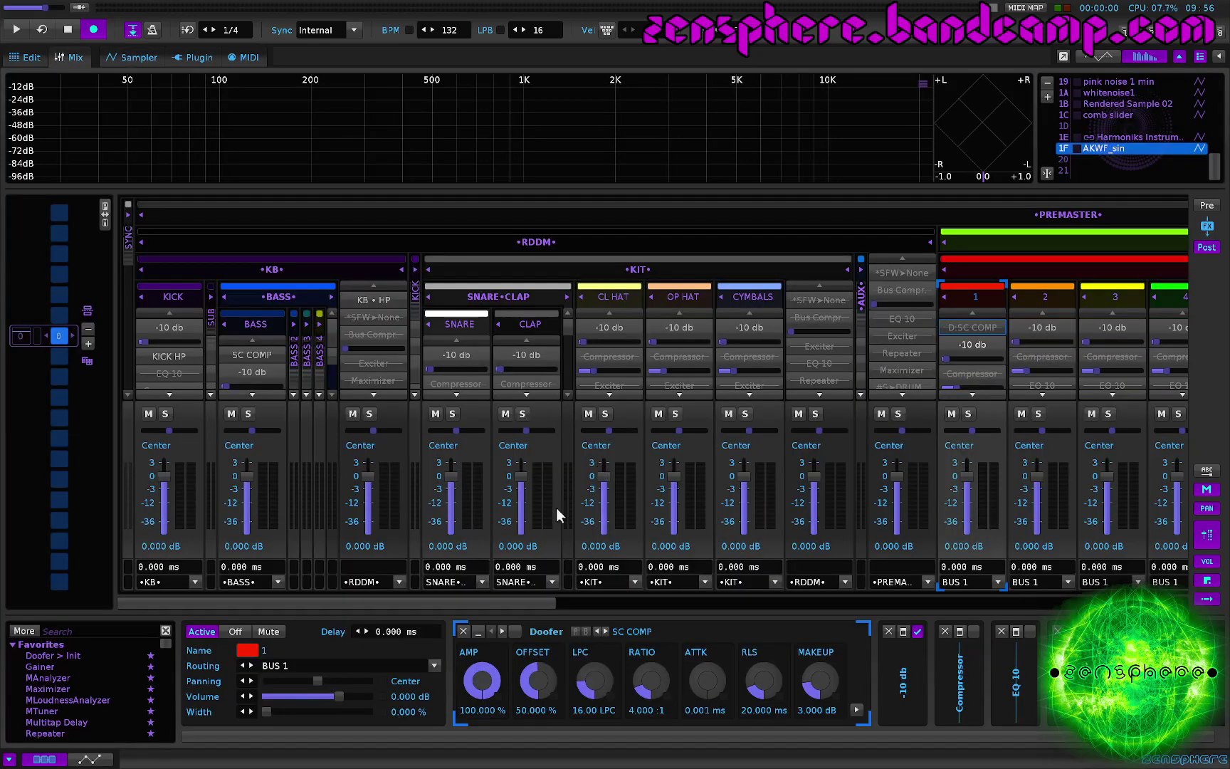
{"action": "key", "text": "F2"}
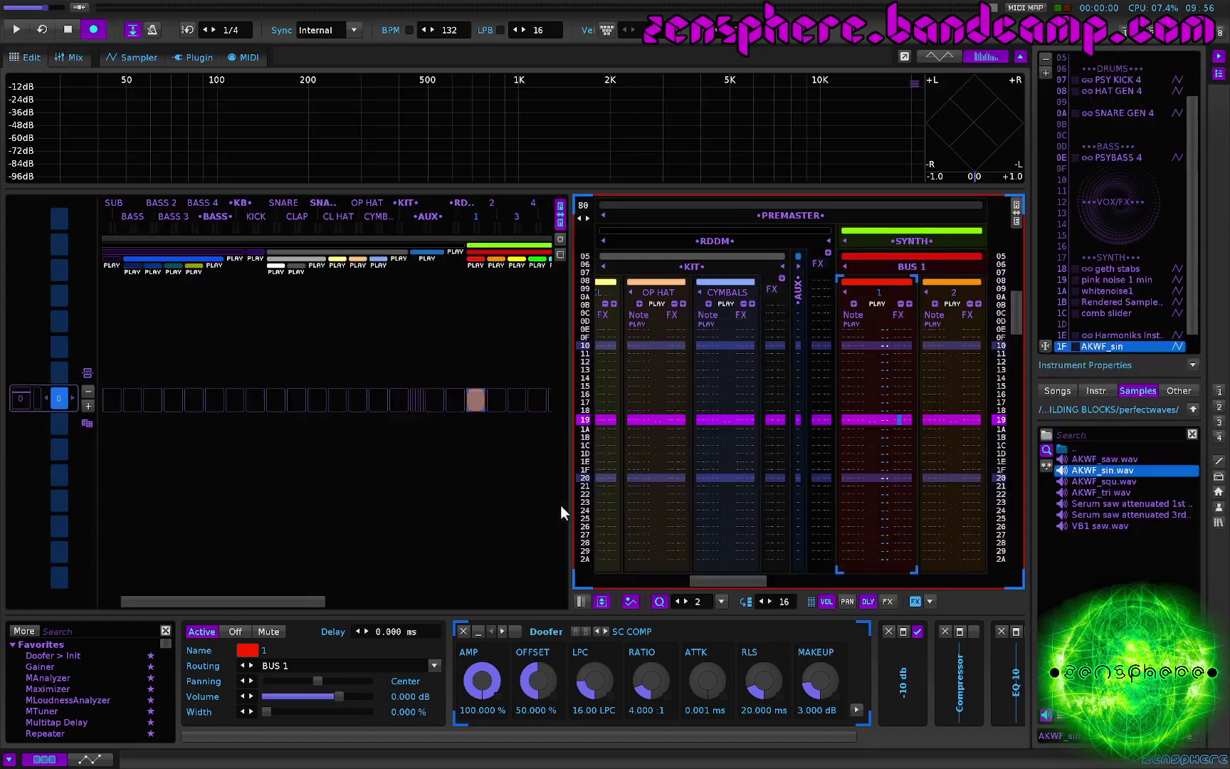
{"action": "key", "text": "F3"}
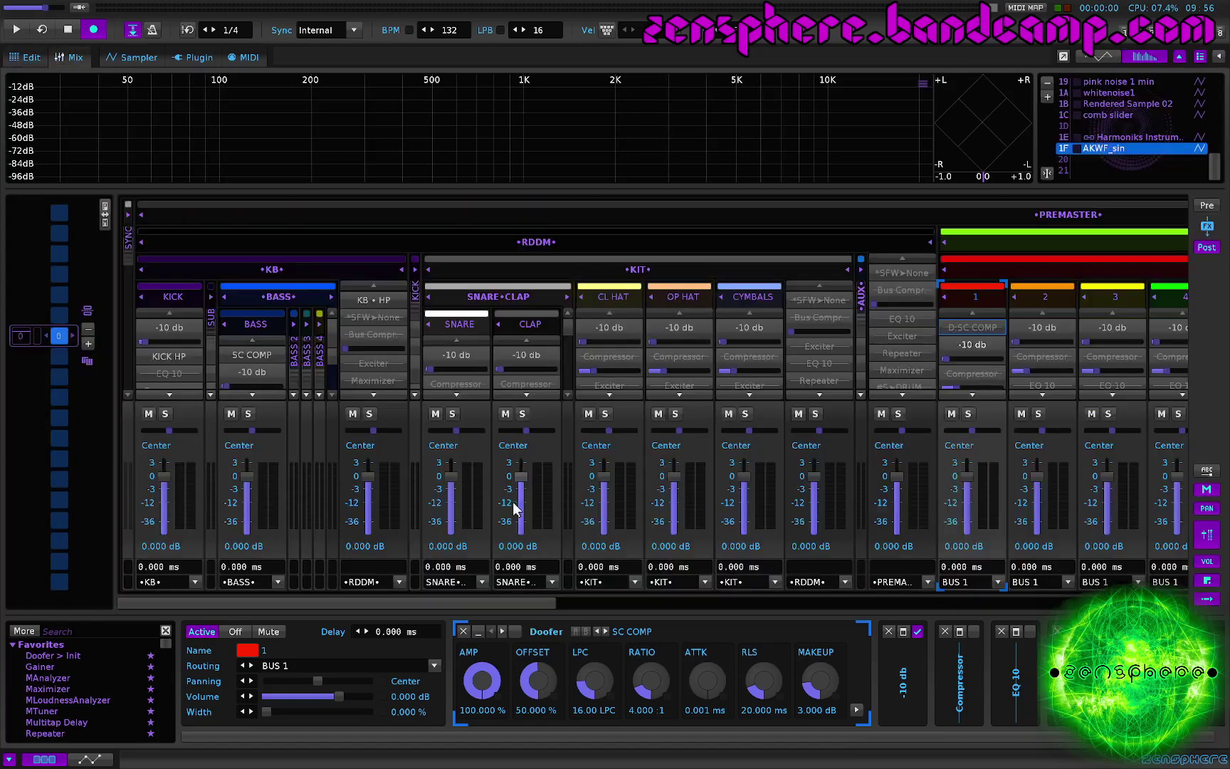
{"action": "scroll", "coordinate": [526, 500], "scroll_direction": "down", "scroll_amount": 8}
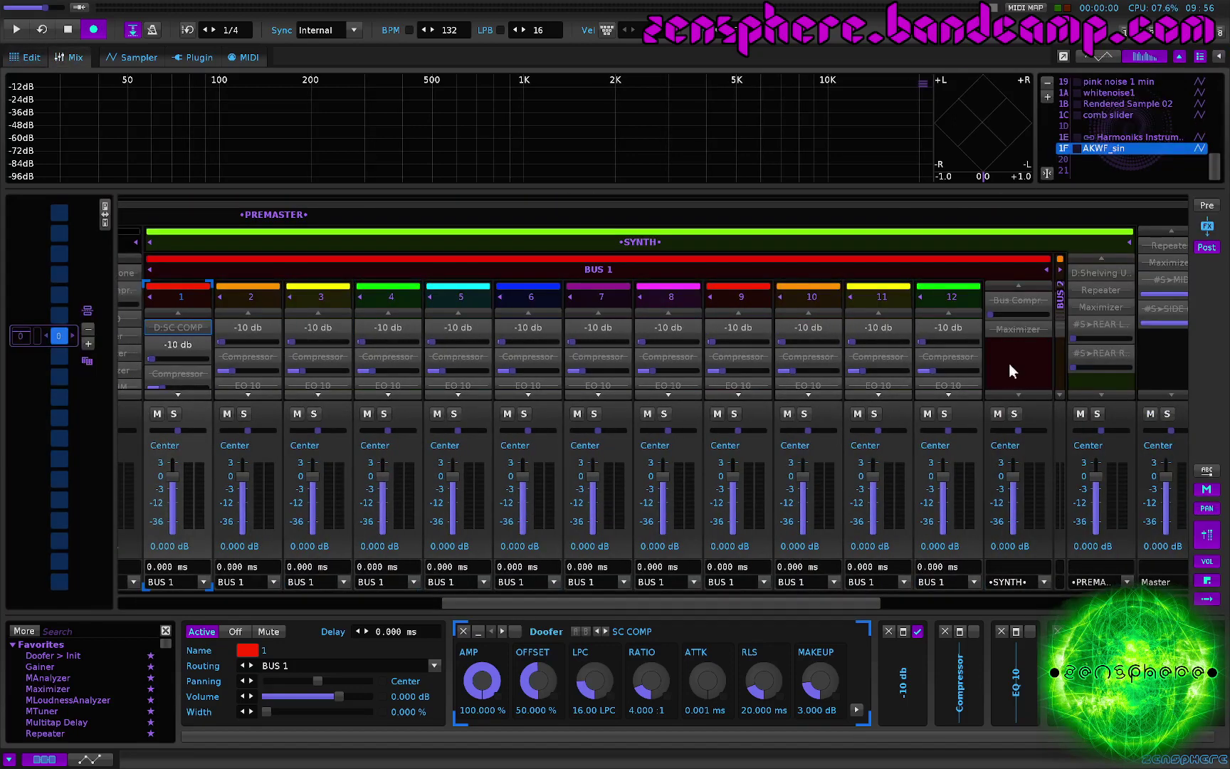
{"action": "left_click", "coordinate": [971, 421]}
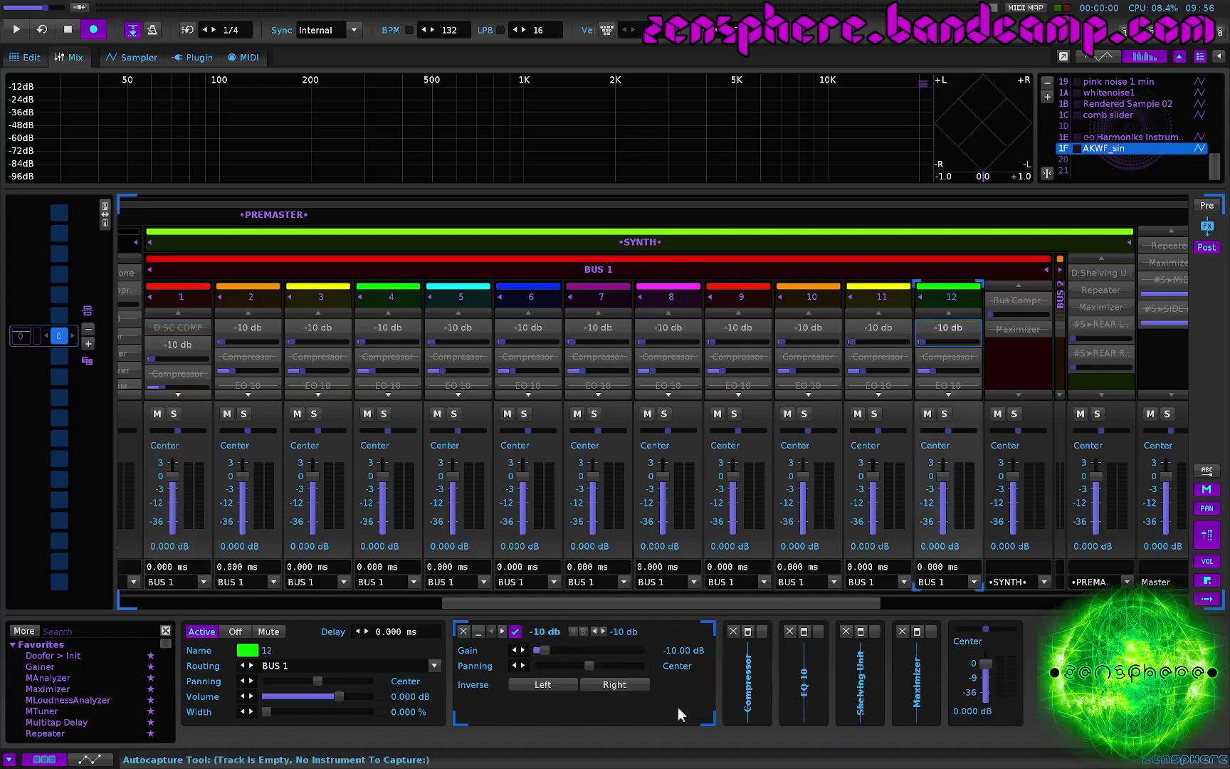
{"action": "double_click", "coordinate": [41, 655]}
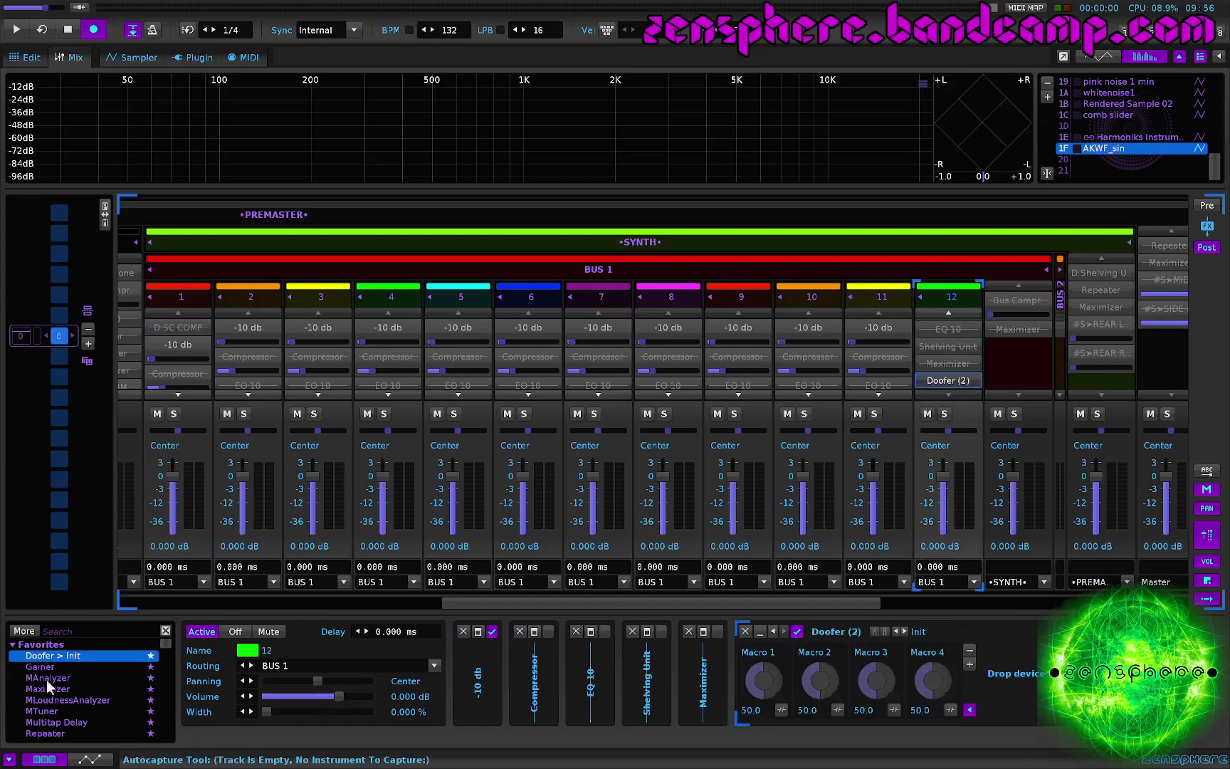
{"action": "scroll", "coordinate": [60, 706], "scroll_direction": "down", "scroll_amount": 2}
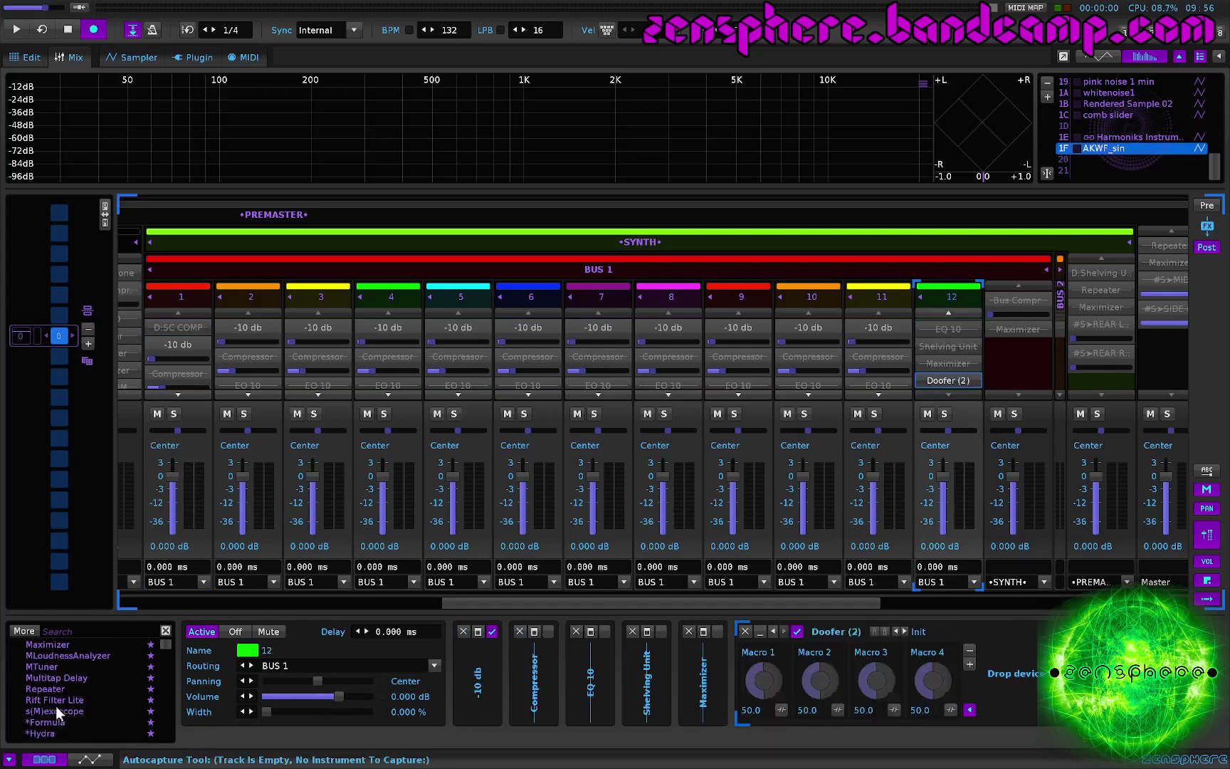
{"action": "scroll", "coordinate": [57, 705], "scroll_direction": "down", "scroll_amount": 1}
{"action": "left_click_drag", "start_coordinate": [58, 722], "coordinate": [1002, 674]}
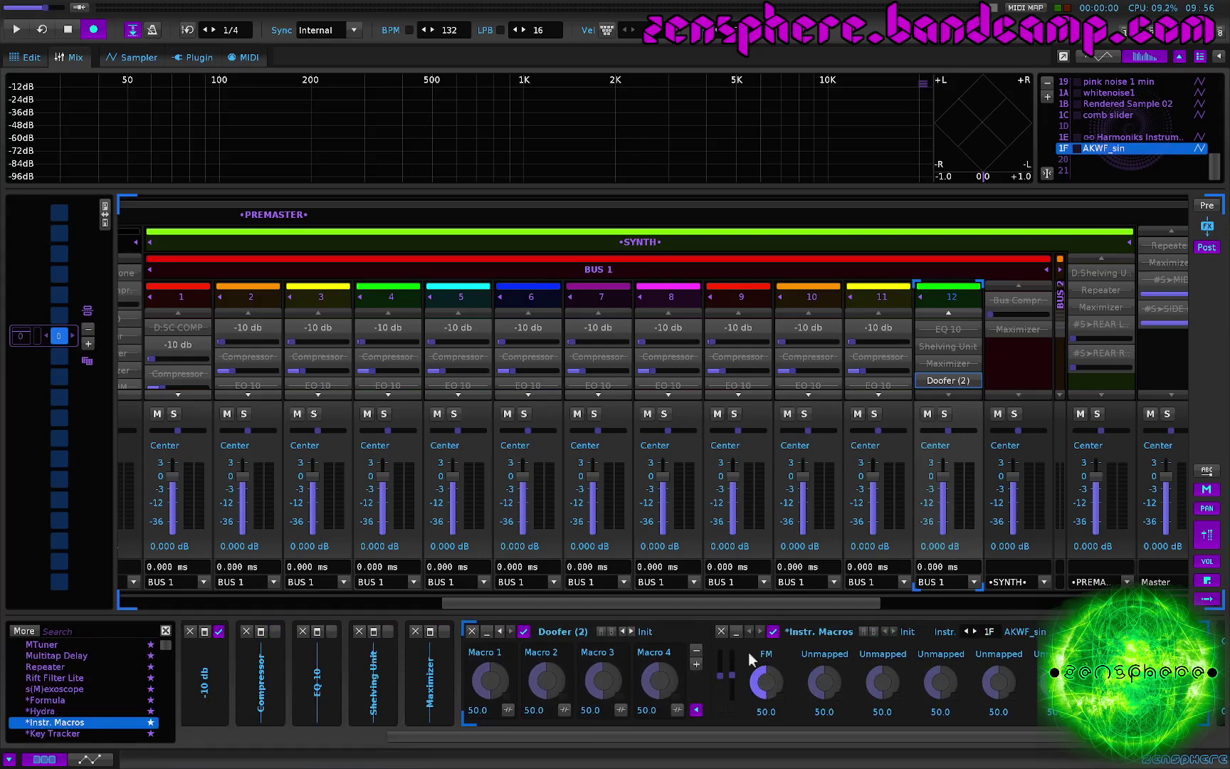
Browse the Doofer presets without choosing one and delete the Doofer from track 12
{"action": "left_click", "coordinate": [650, 632]}
{"action": "scroll", "coordinate": [649, 631], "scroll_direction": "down", "scroll_amount": 5}
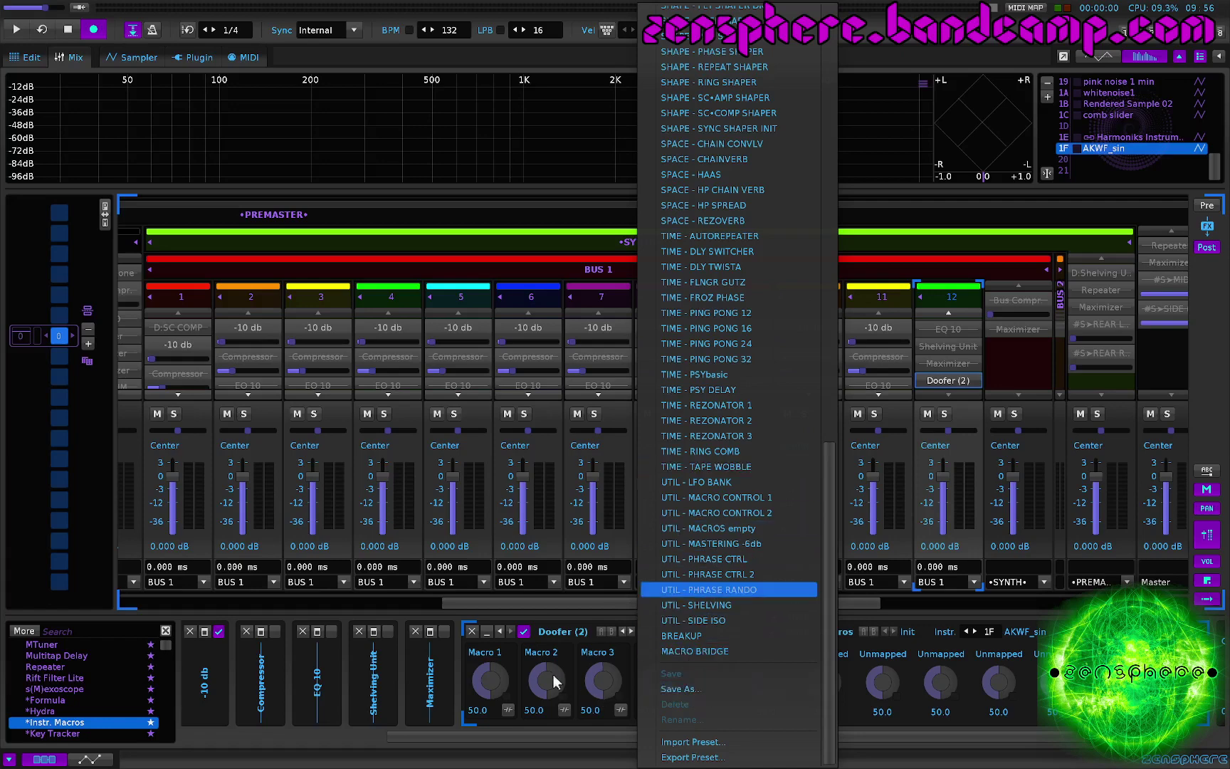
{"action": "left_click", "coordinate": [569, 648]}
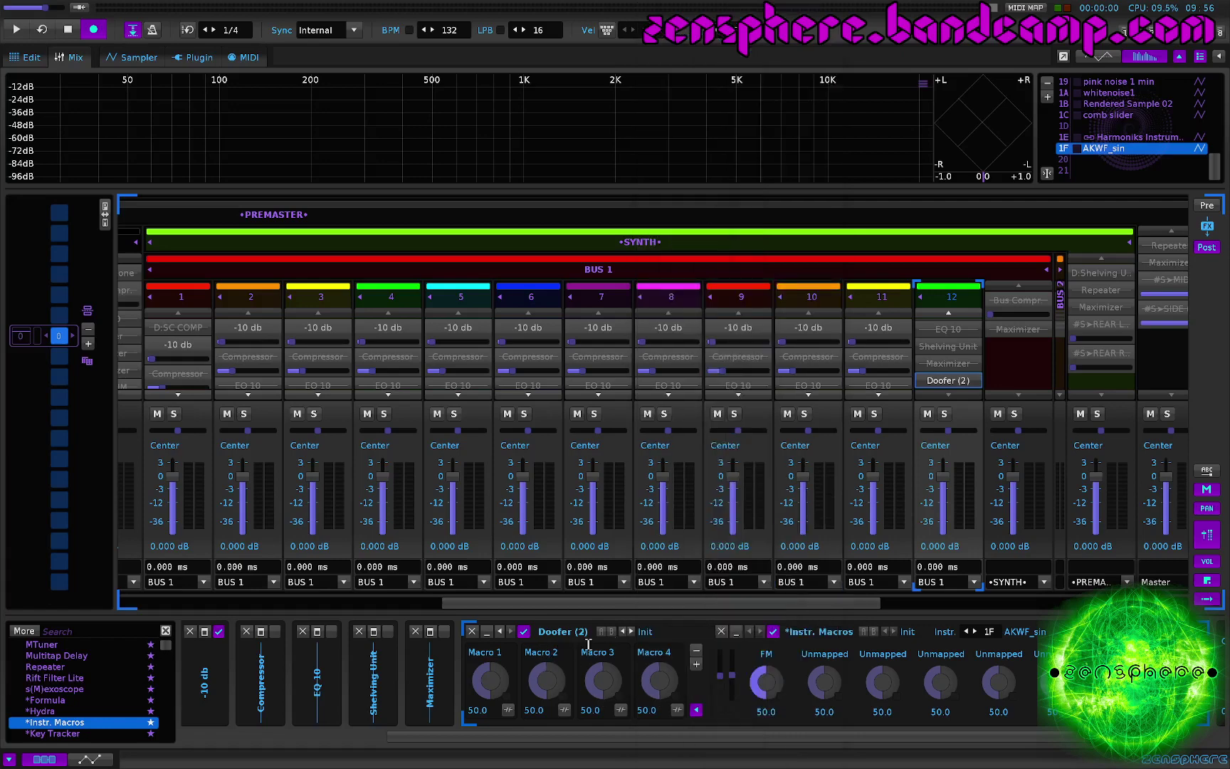
{"action": "left_click", "coordinate": [472, 631]}
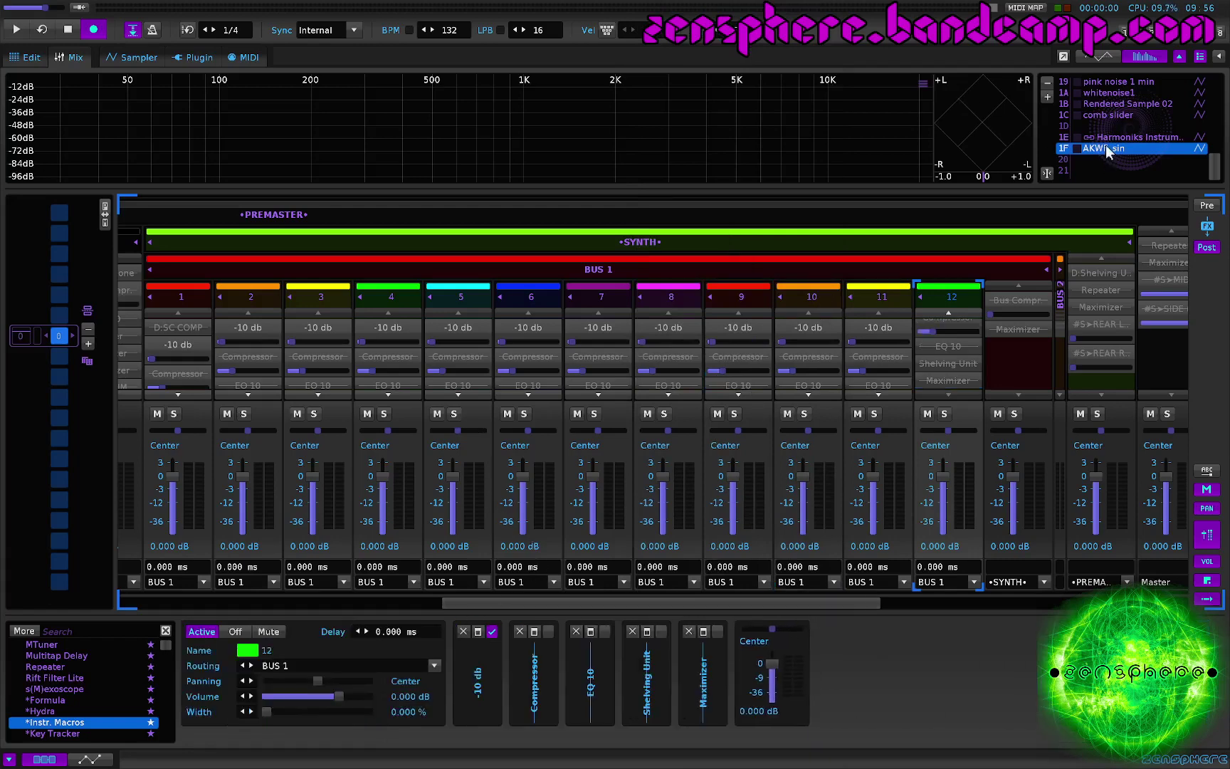
Create an FX chain for the AKWF_sin instrument, add a Doofer with the MACRO BRIDGE preset, and inspect its inner *Instr. Macros device
{"action": "double_click", "coordinate": [1107, 148]}
{"action": "left_click", "coordinate": [691, 430]}
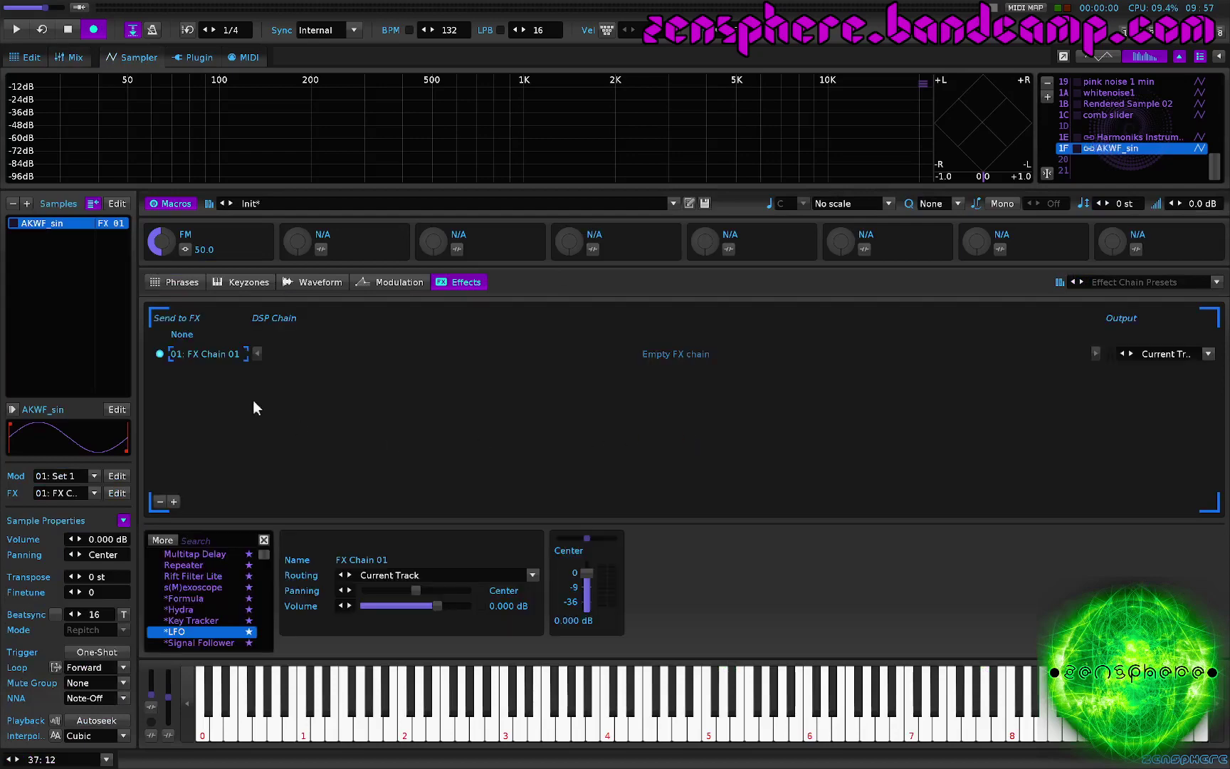
{"action": "double_click", "coordinate": [180, 567]}
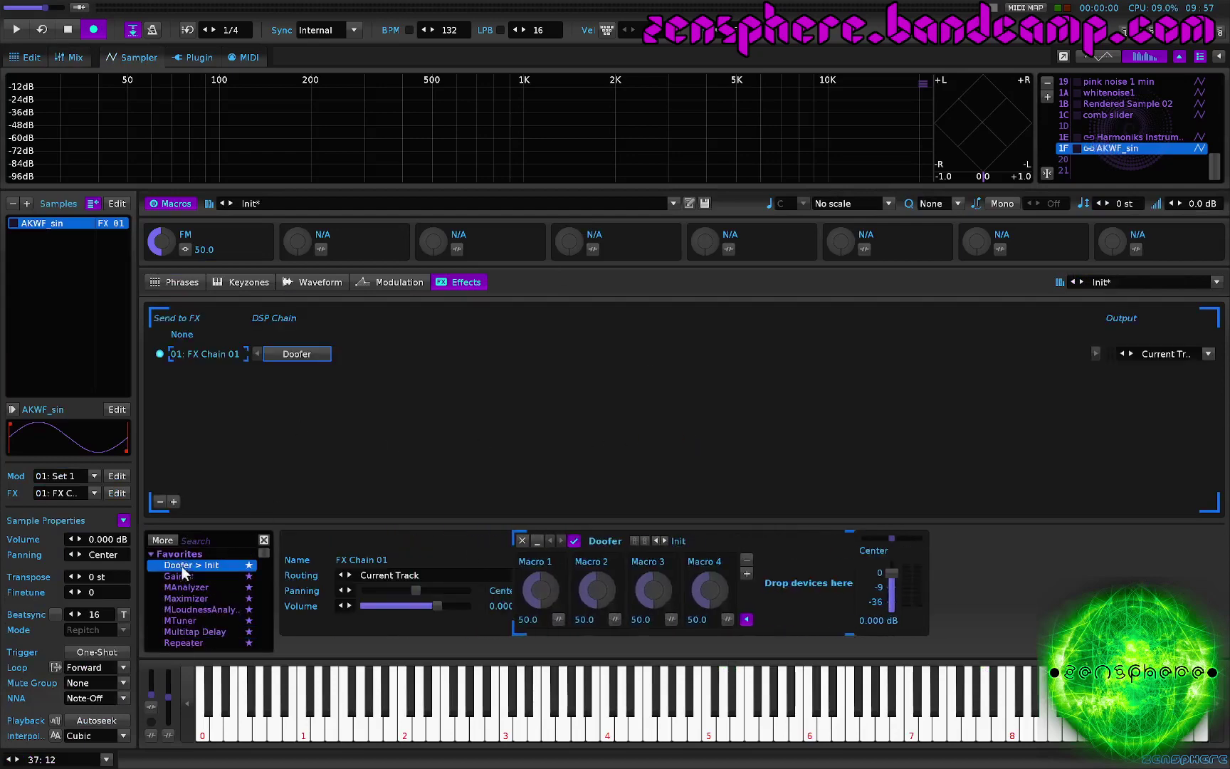
{"action": "left_click", "coordinate": [718, 541]}
{"action": "scroll", "coordinate": [750, 598], "scroll_direction": "down", "scroll_amount": 15}
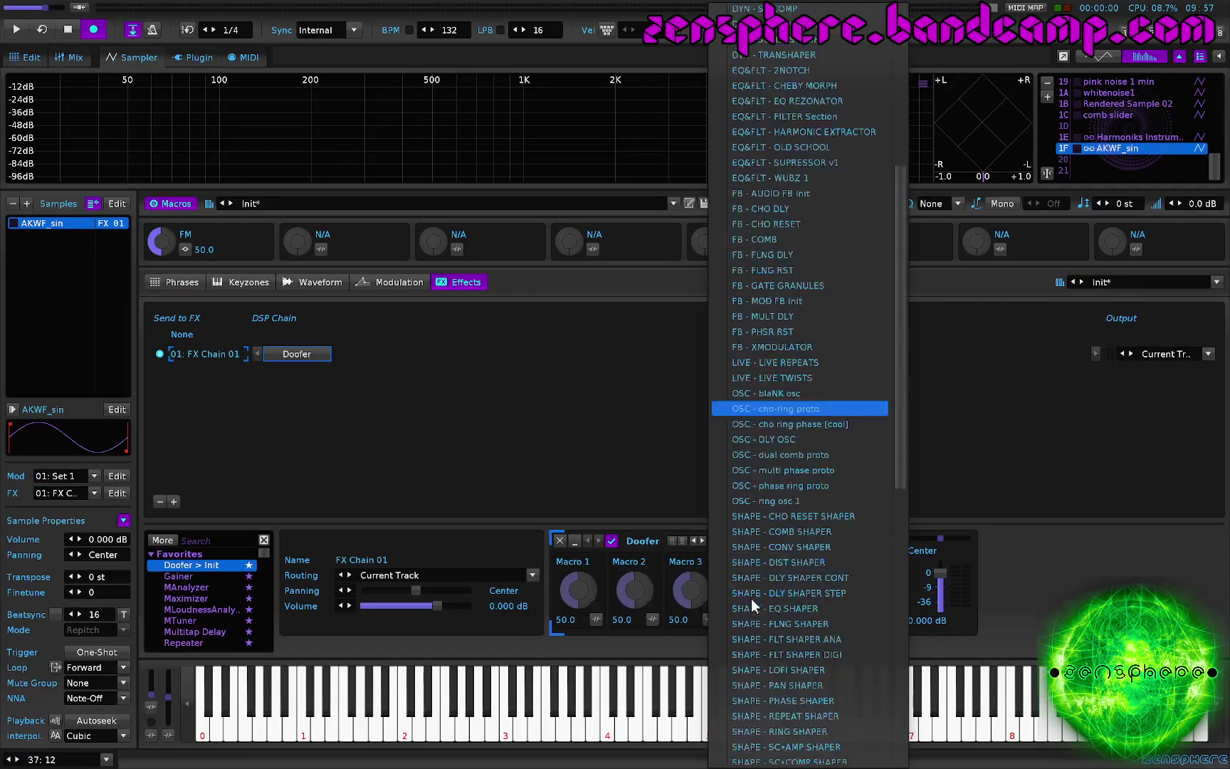
{"action": "left_click", "coordinate": [758, 649]}
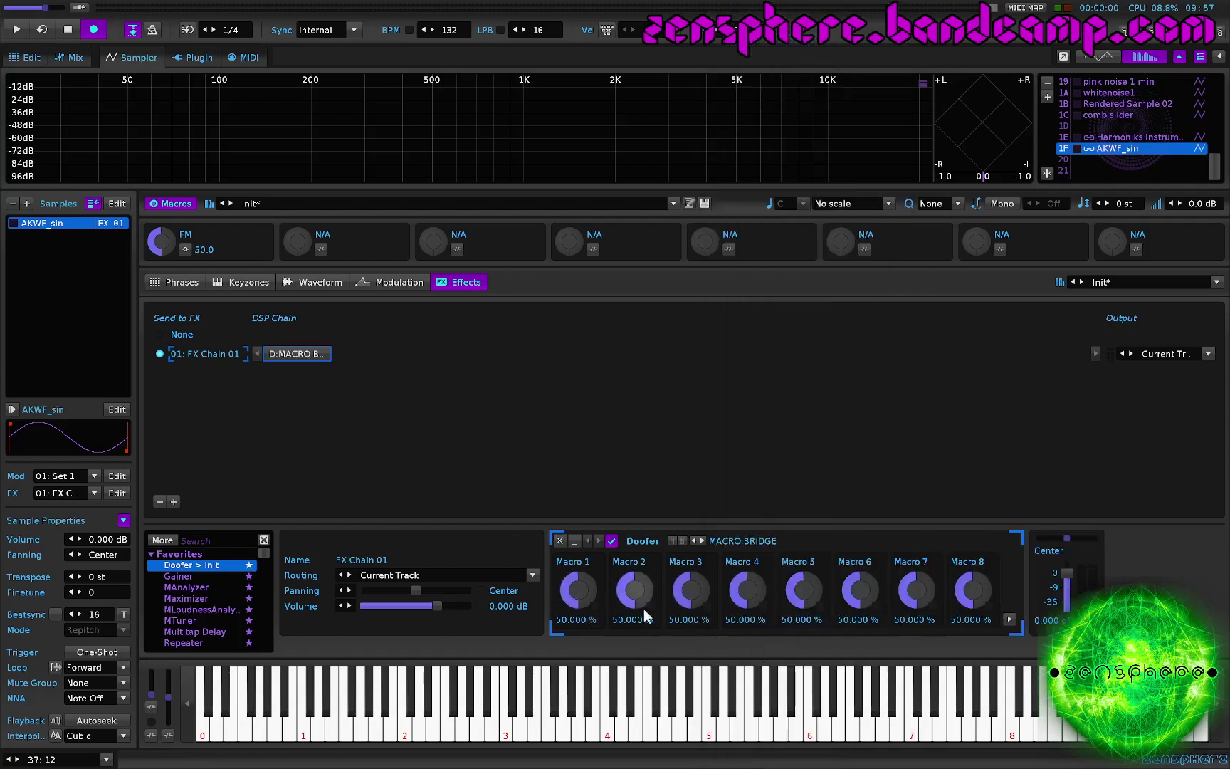
{"action": "left_click", "coordinate": [1009, 619]}
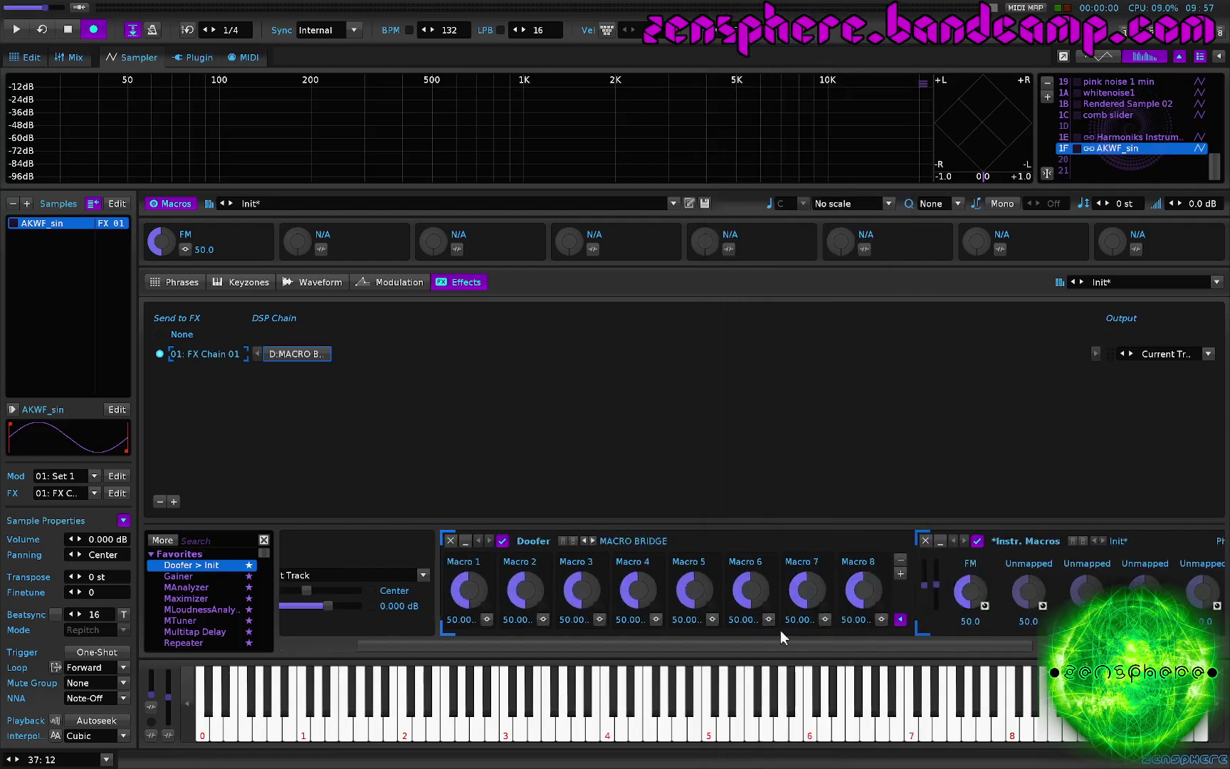
{"action": "scroll", "coordinate": [605, 611], "scroll_direction": "left", "scroll_amount": 3}
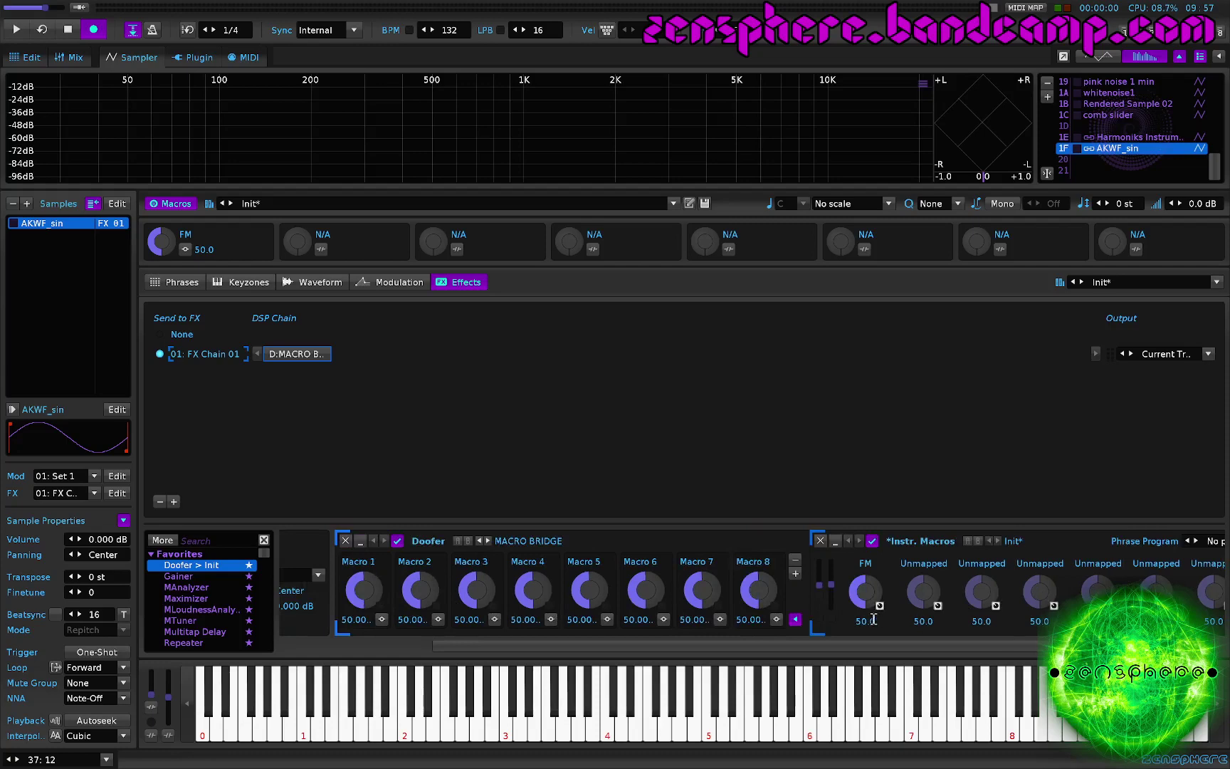
{"action": "left_click", "coordinate": [794, 619]}
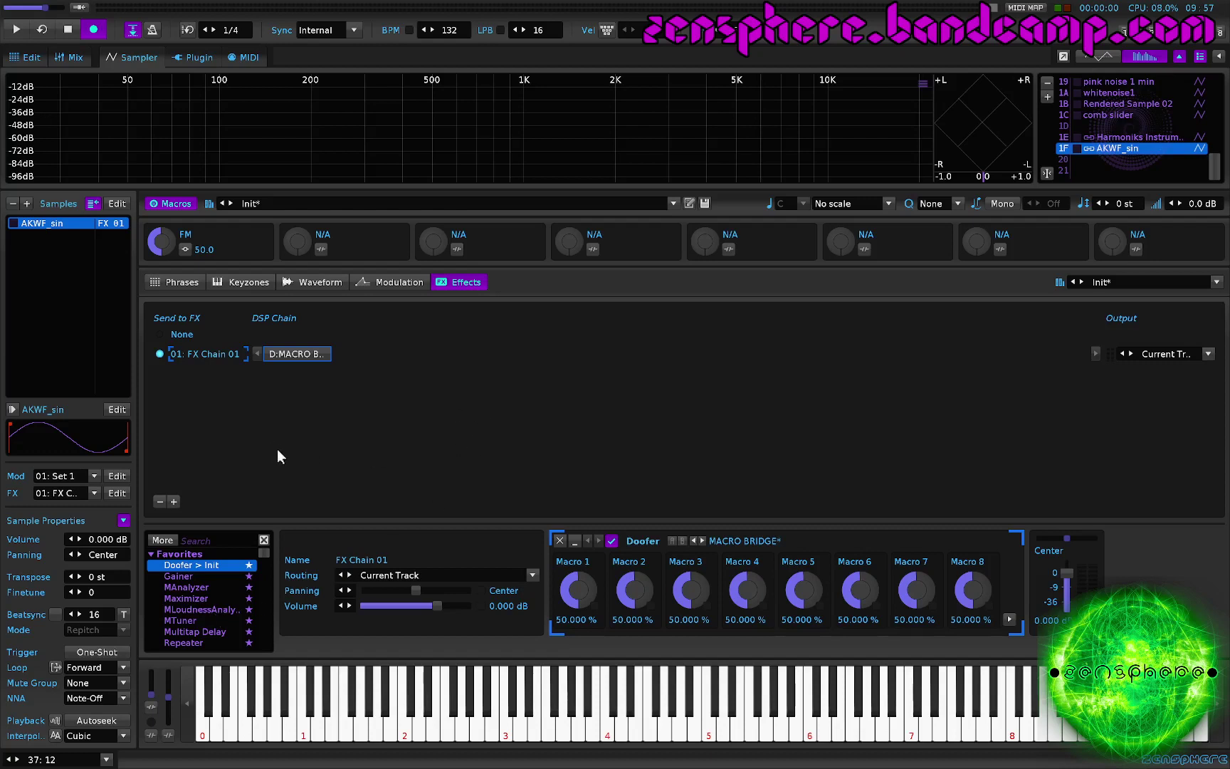
Add an *LFO device after the macro bridge Doofer, with a custom waveform and 100% amplitude
{"action": "scroll", "coordinate": [198, 602], "scroll_direction": "down", "scroll_amount": 5}
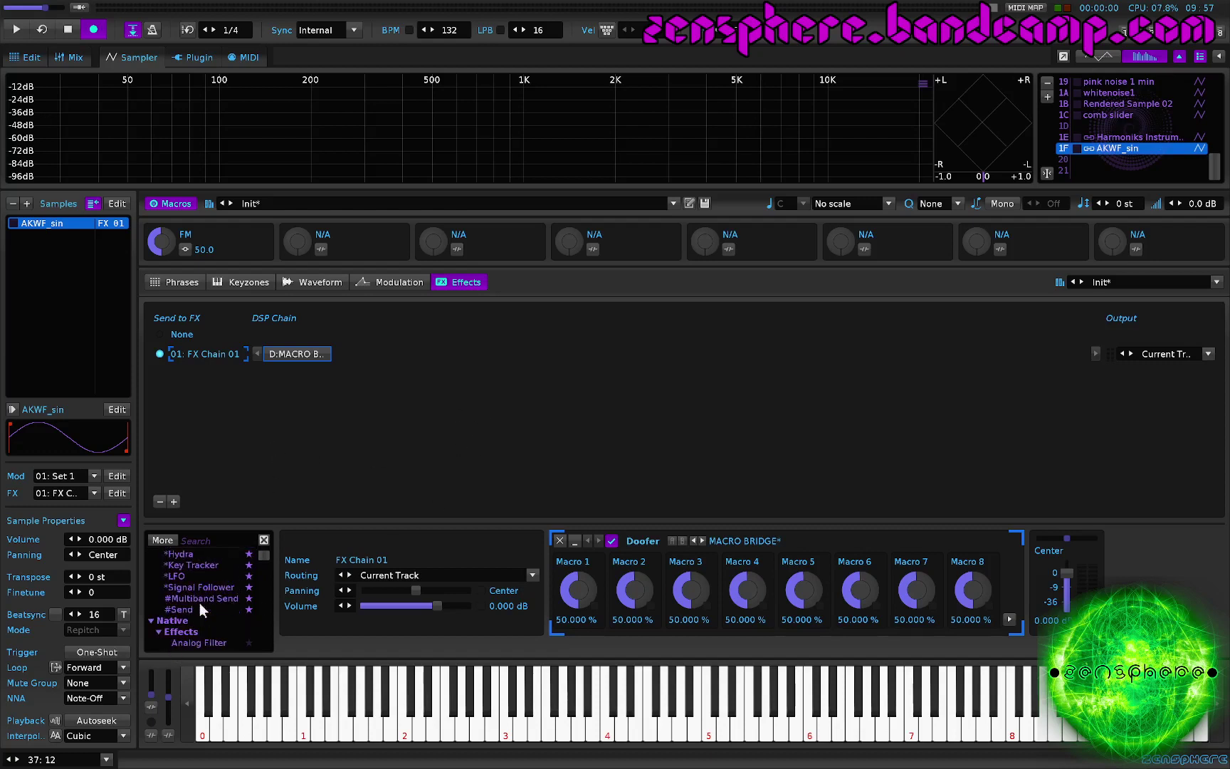
{"action": "double_click", "coordinate": [182, 574]}
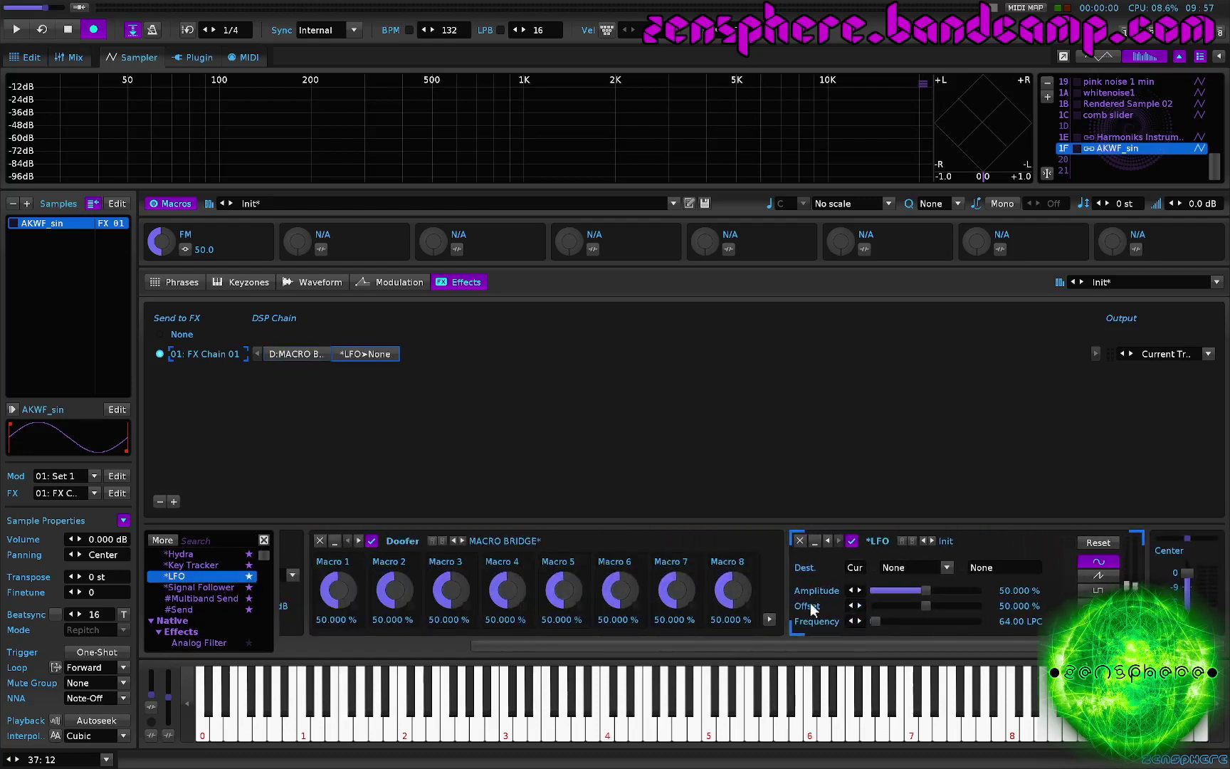
{"action": "left_click", "coordinate": [1098, 620]}
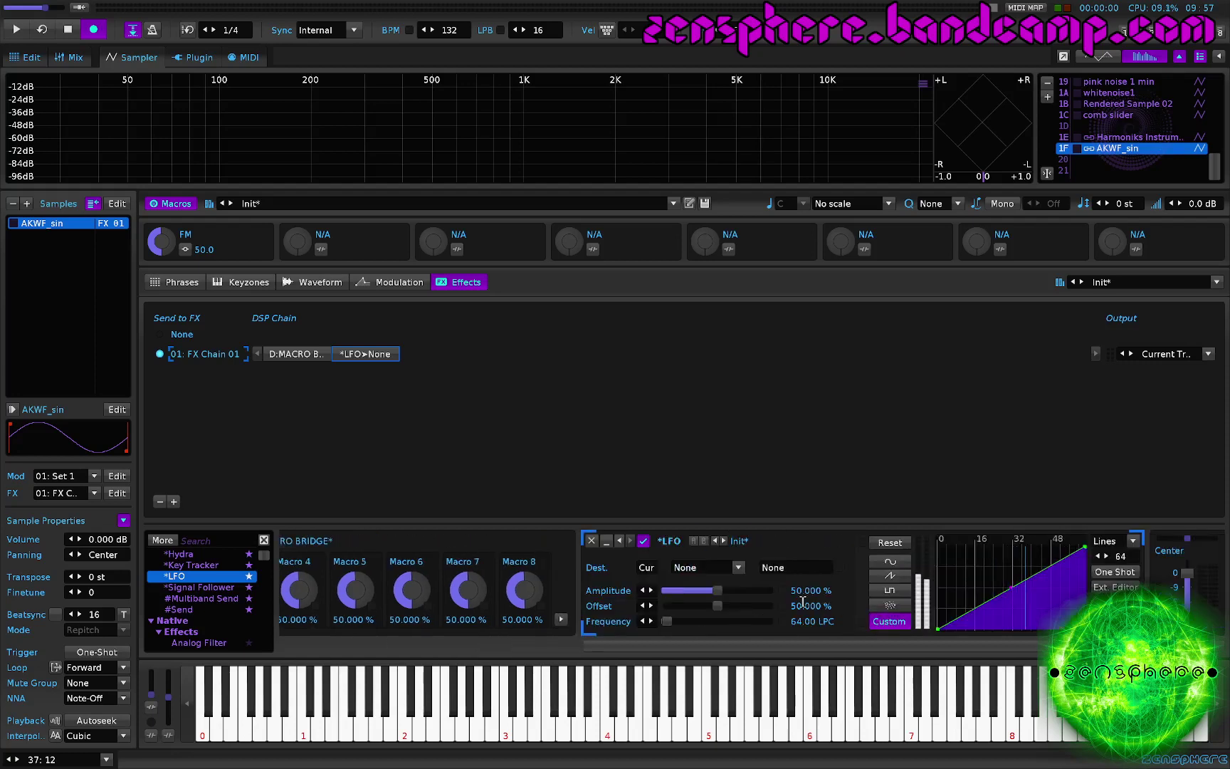
{"action": "left_click_drag", "start_coordinate": [716, 590], "coordinate": [770, 589]}
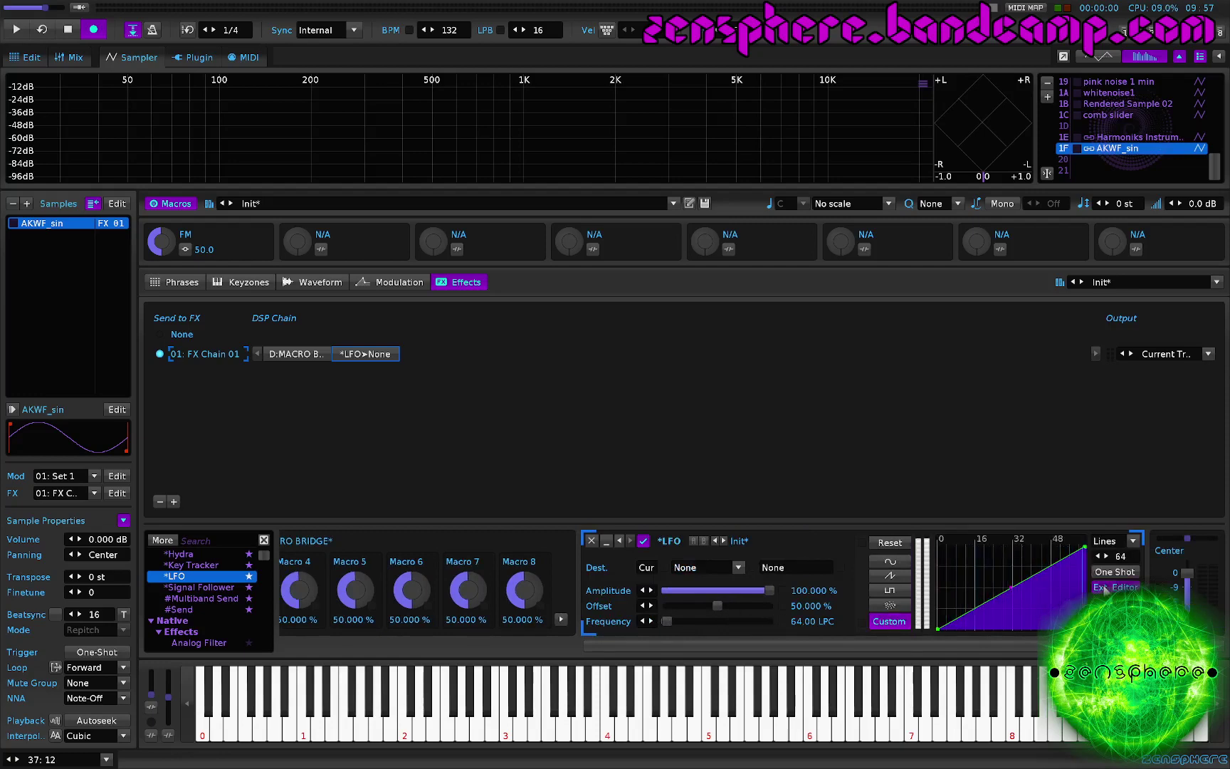
Open the LFO's custom envelope in the external editor and set its length to 1024
{"action": "left_click", "coordinate": [1105, 588]}
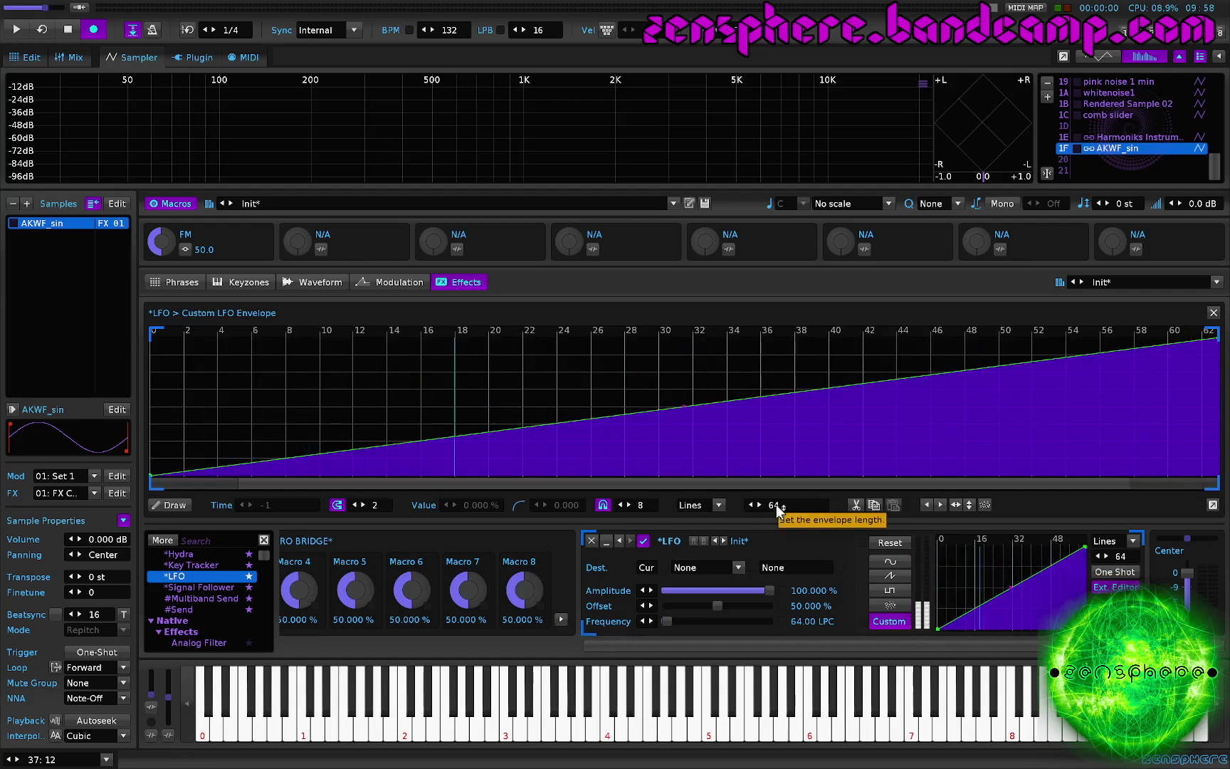
{"action": "left_click_drag", "start_coordinate": [775, 504], "coordinate": [776, 456]}
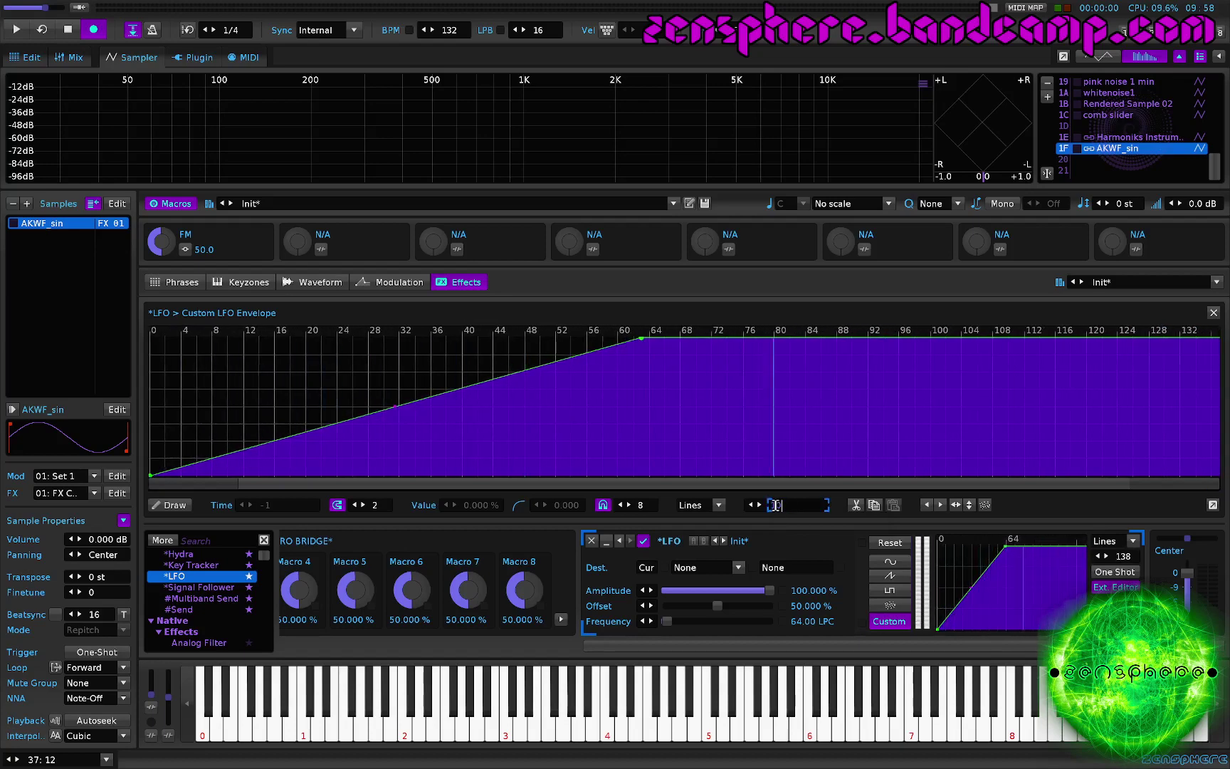
{"action": "type", "text": "1024"}
{"action": "key", "text": "Return"}
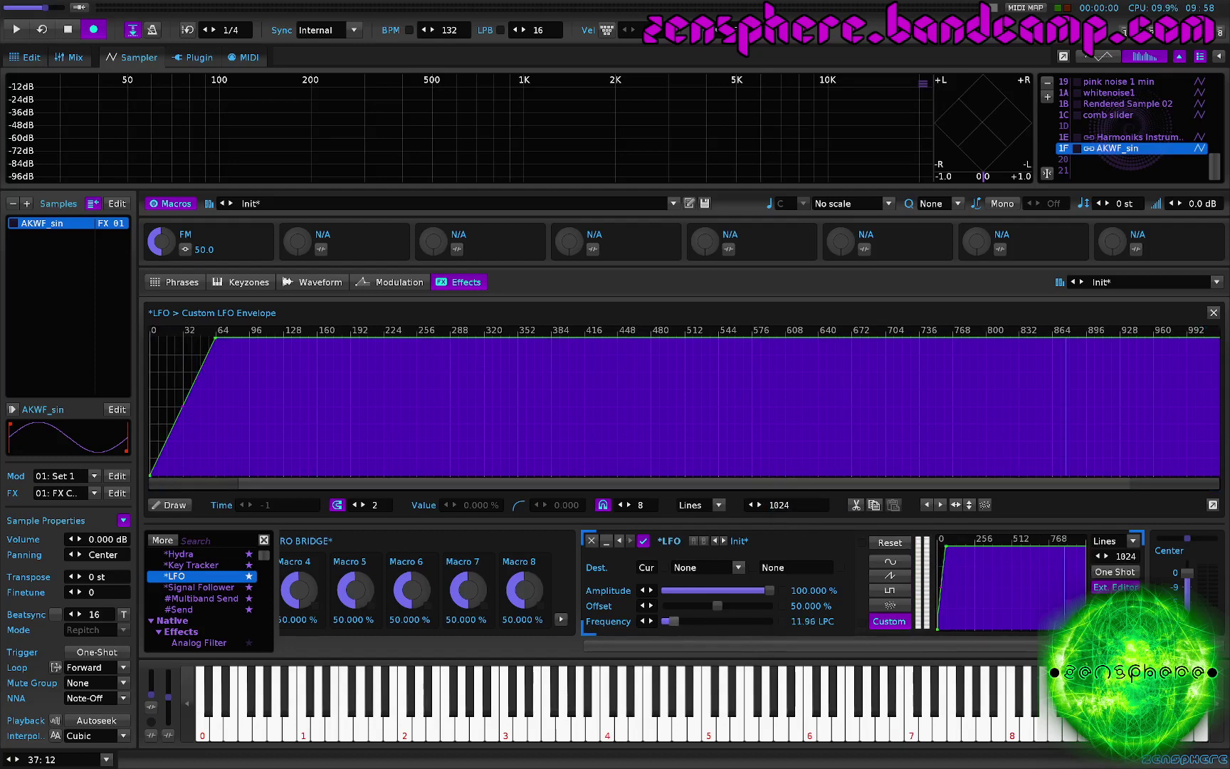
Stretch the LFO ramp to reach 100% at time 1023 and set the LFO frequency to about 9.615 LPC
{"action": "left_click_drag", "start_coordinate": [666, 621], "coordinate": [771, 620]}
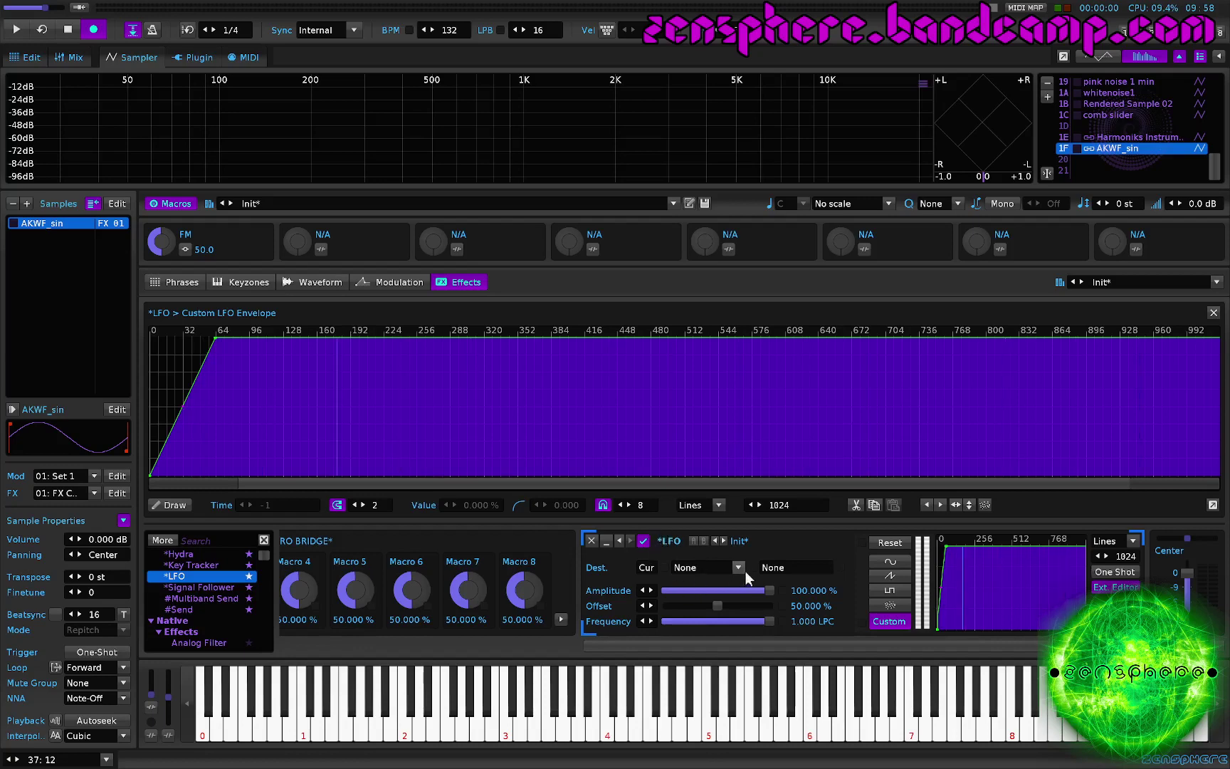
{"action": "left_click_drag", "start_coordinate": [216, 338], "coordinate": [1215, 338]}
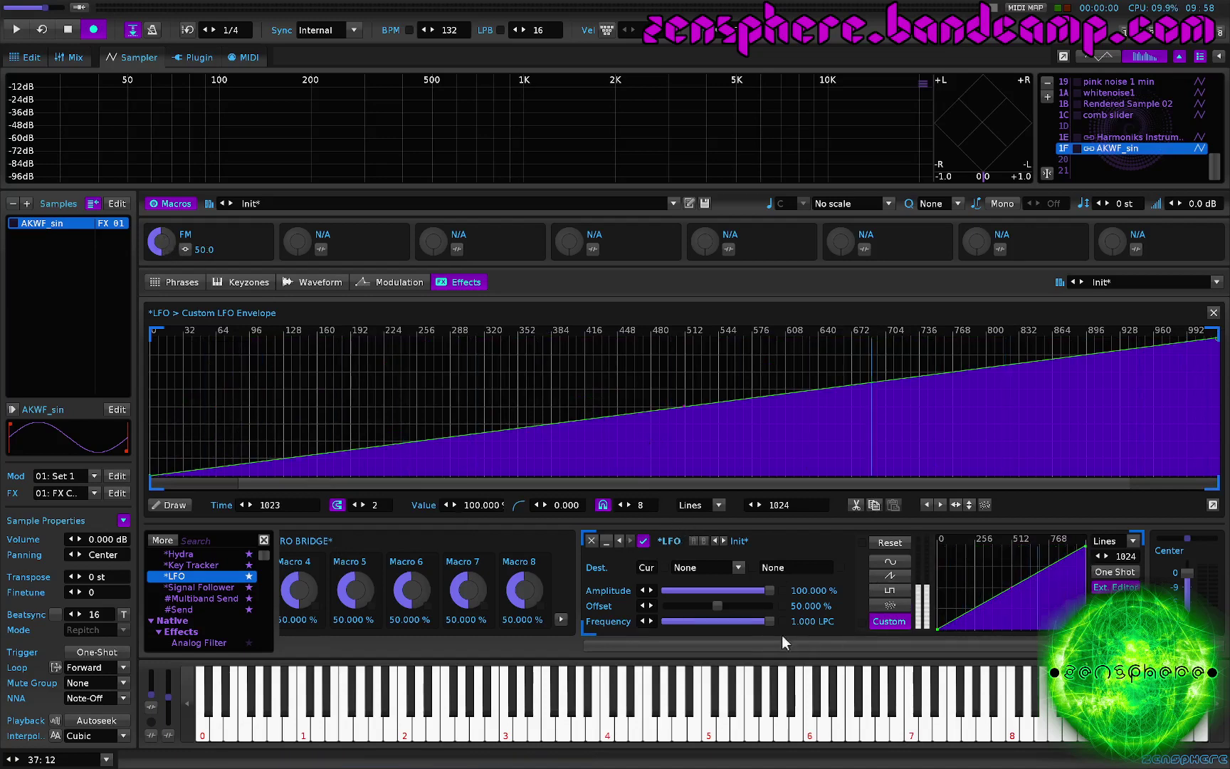
{"action": "left_click_drag", "start_coordinate": [768, 621], "coordinate": [679, 620]}
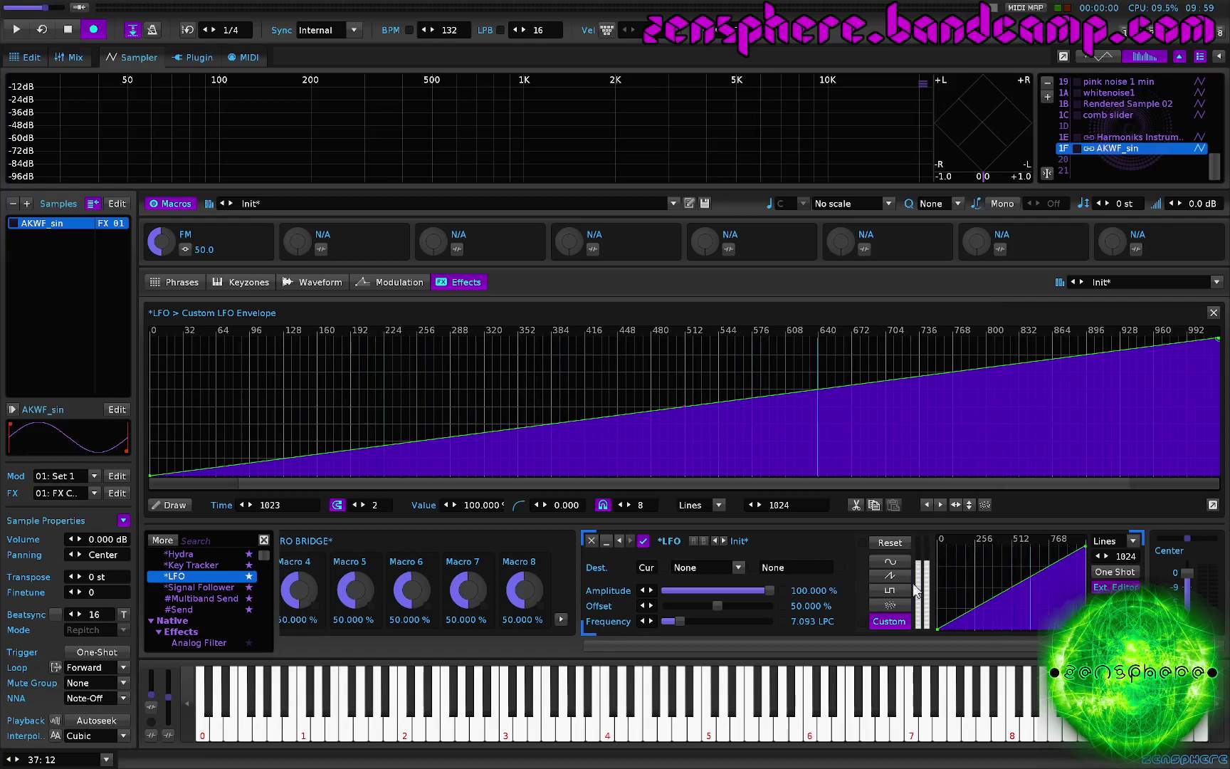
{"action": "mouse_move", "coordinate": [678, 620]}
{"action": "left_mouse_down"}
{"action": "mouse_move", "coordinate": [769, 621]}
{"action": "mouse_move", "coordinate": [673, 621]}
{"action": "left_mouse_up"}
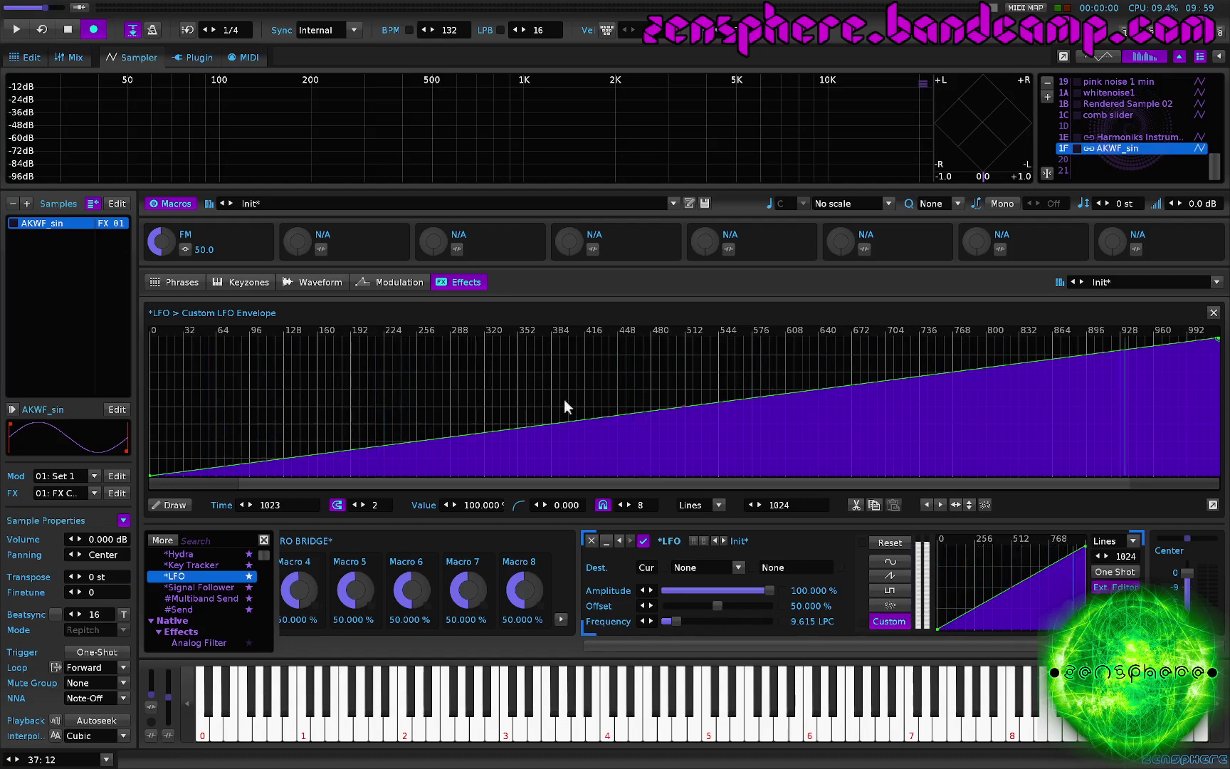
End the envelope's first ramp with a 100% point at time 256 and a 0% point at time 257
{"action": "left_click_drag", "start_coordinate": [412, 362], "coordinate": [418, 338]}
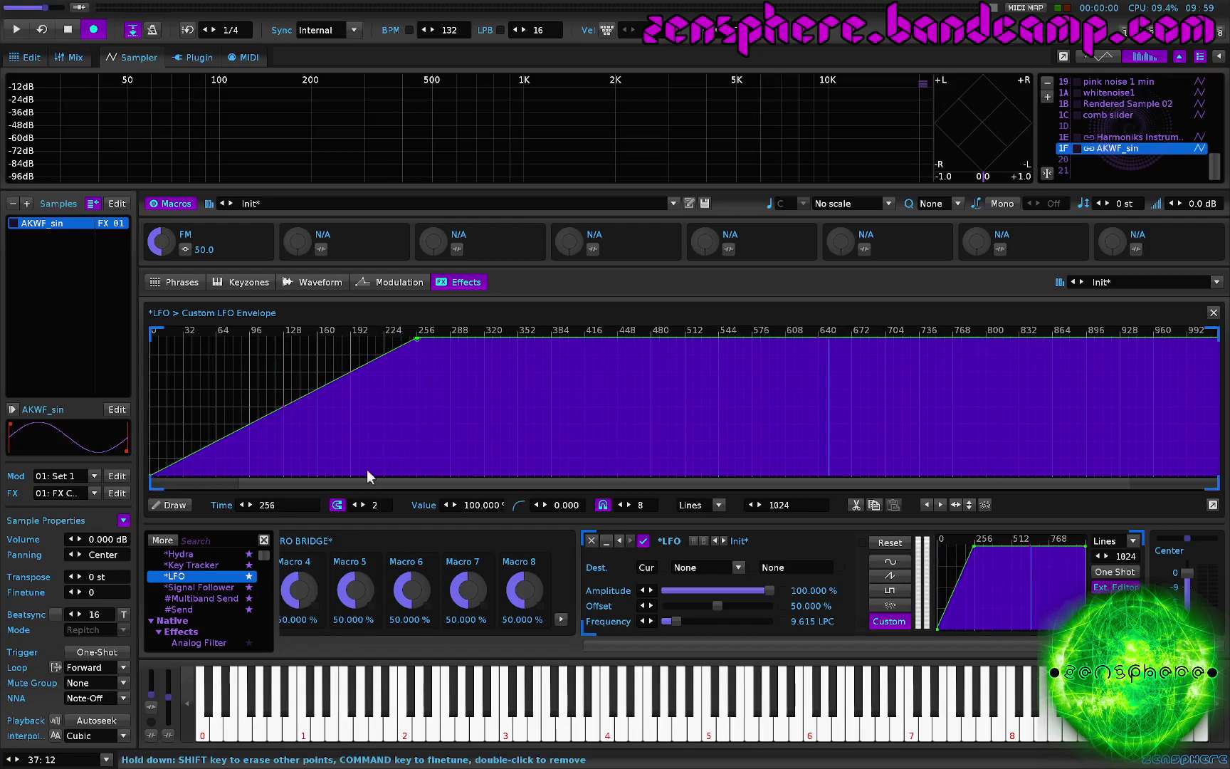
{"action": "left_click", "coordinate": [438, 455]}
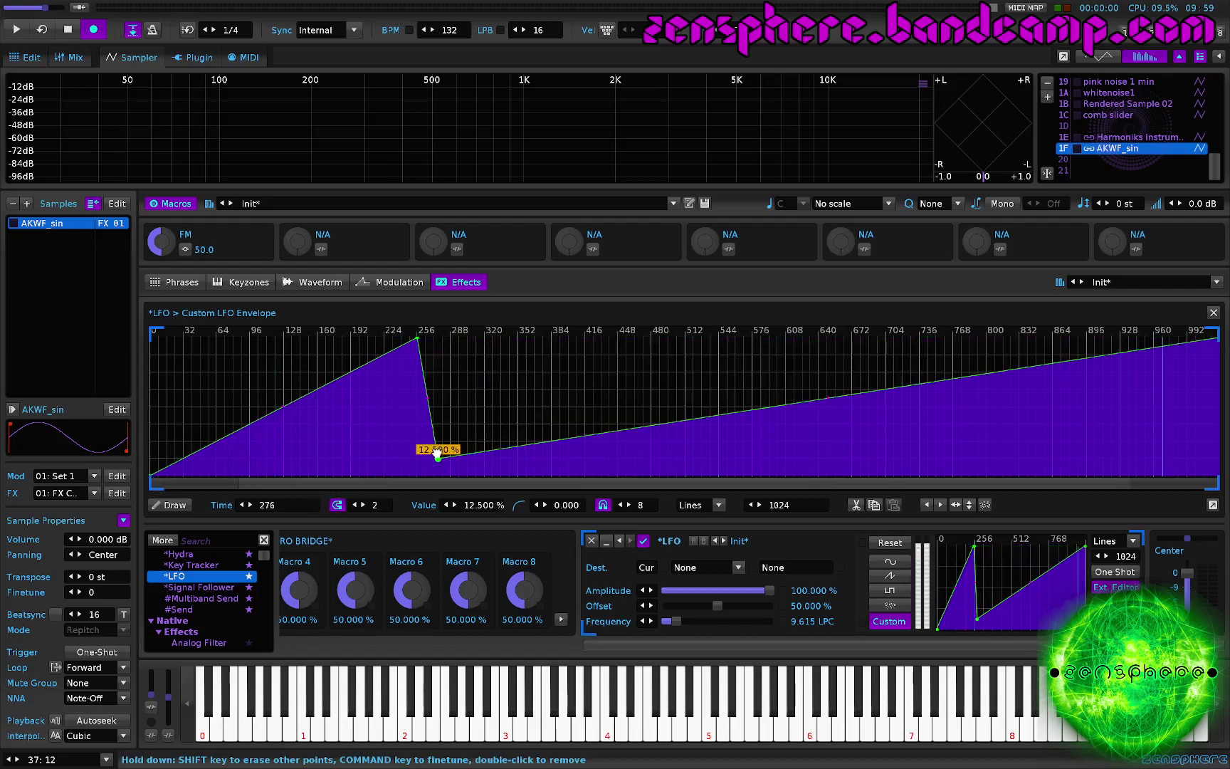
{"action": "left_click_drag", "start_coordinate": [438, 452], "coordinate": [419, 475]}
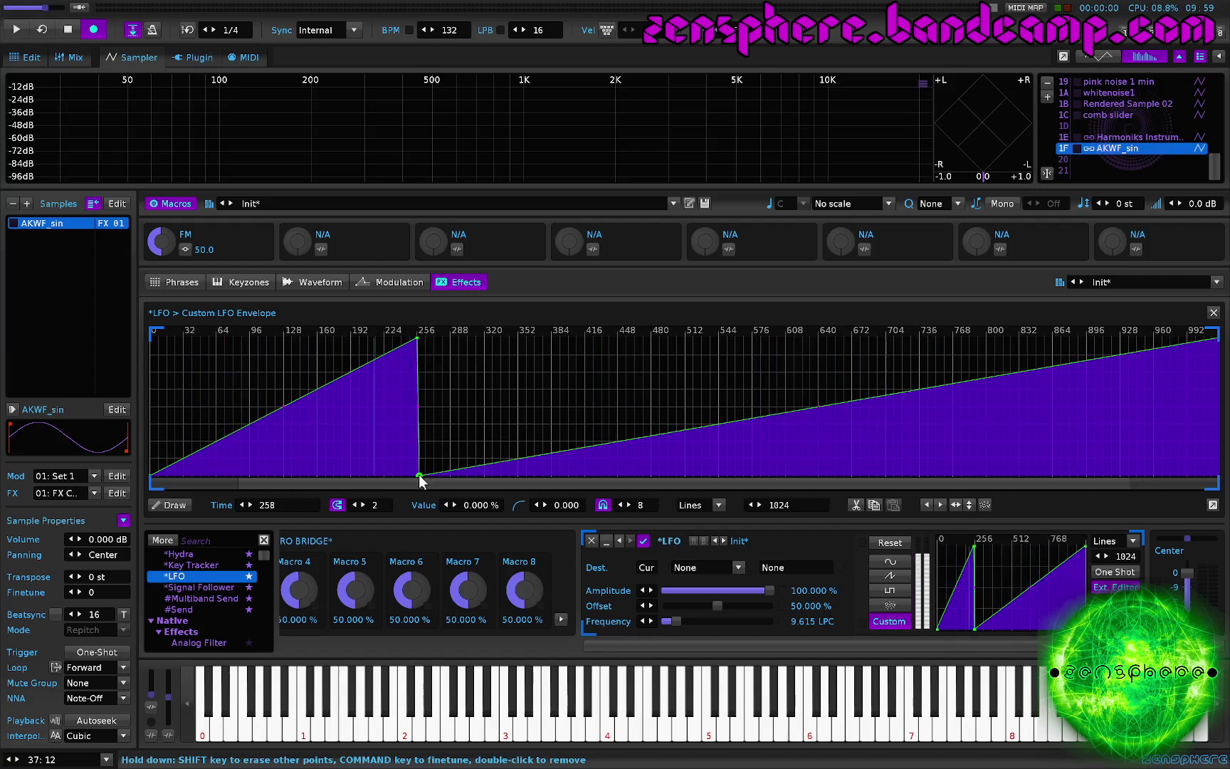
{"action": "left_click", "coordinate": [242, 505]}
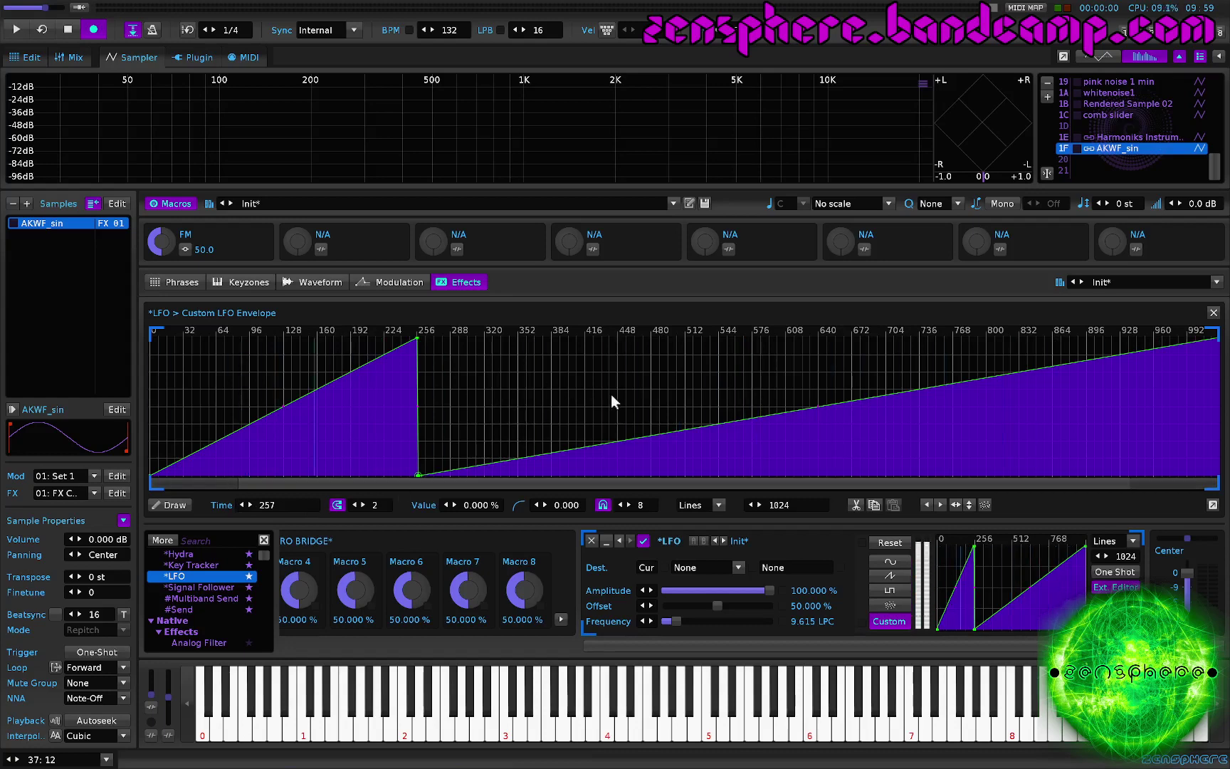
Add the second ramp's peak to the LFO envelope at time 512 with a value of 100%
{"action": "left_click_drag", "start_coordinate": [687, 384], "coordinate": [688, 335]}
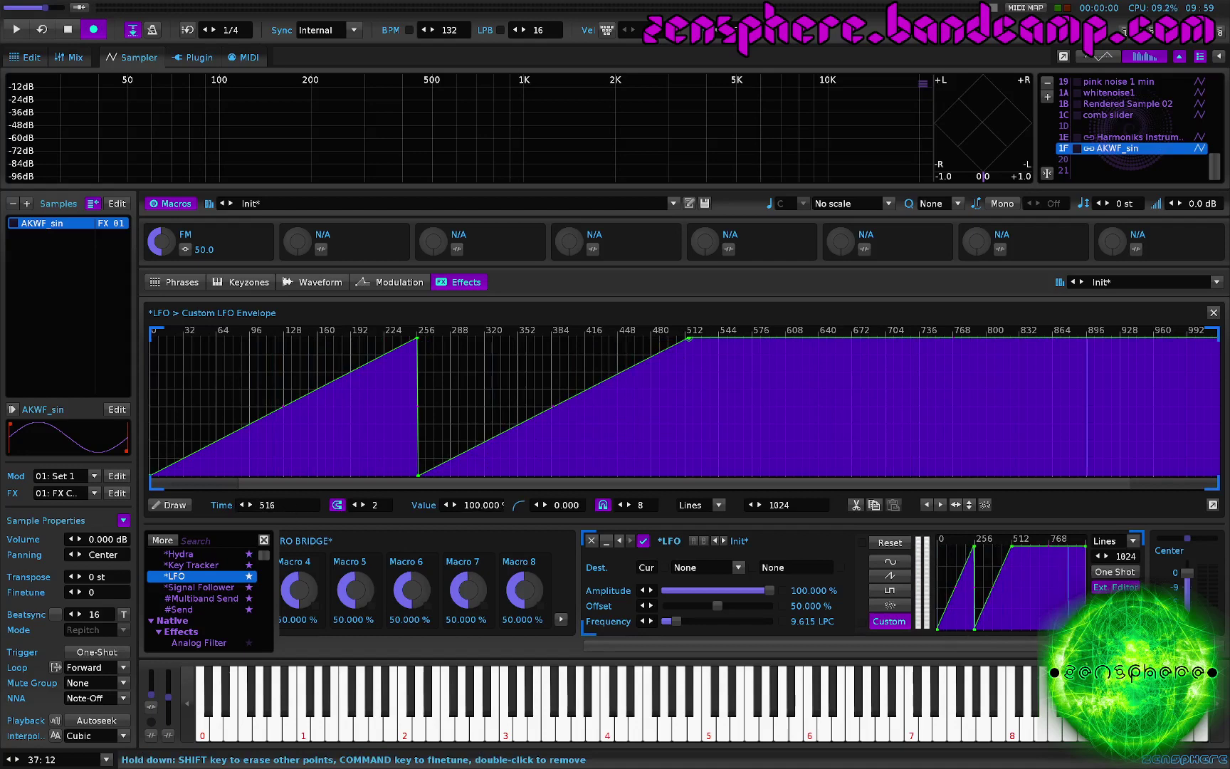
{"action": "left_click_drag", "start_coordinate": [288, 504], "coordinate": [287, 508]}
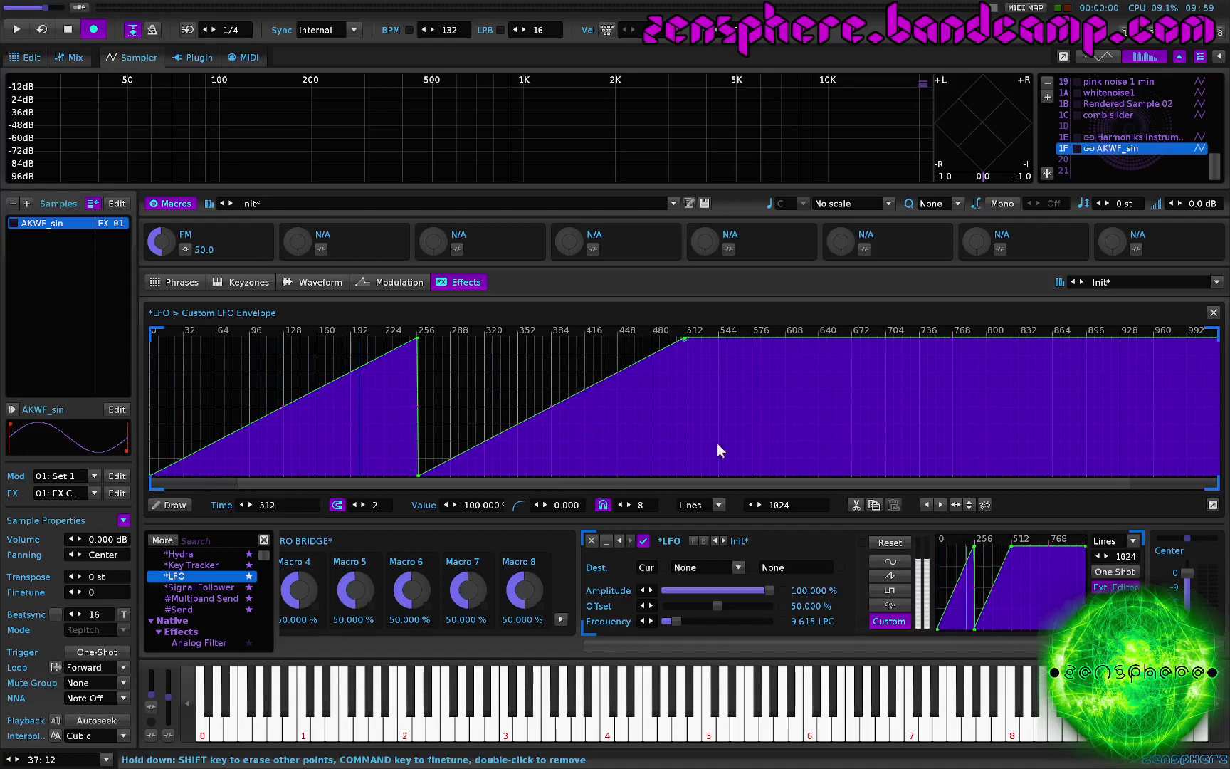
{"action": "left_click", "coordinate": [685, 475]}
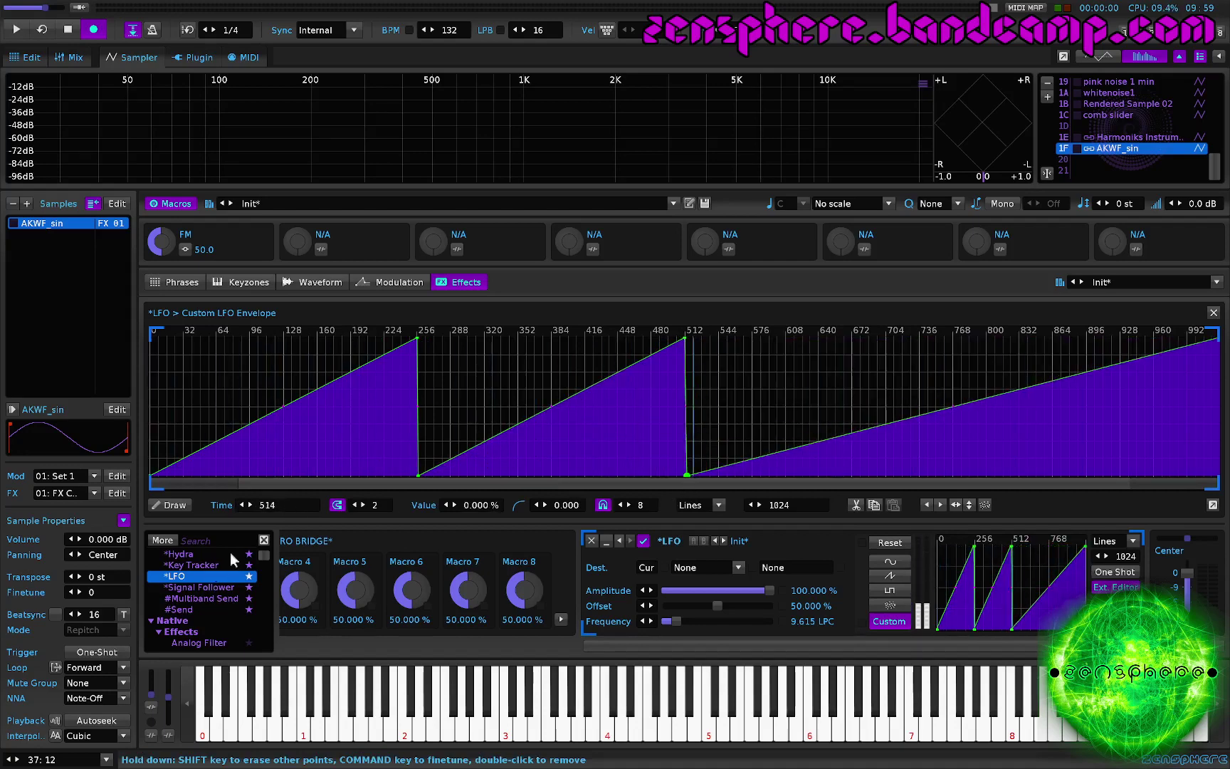
{"action": "left_click_drag", "start_coordinate": [287, 505], "coordinate": [288, 514]}
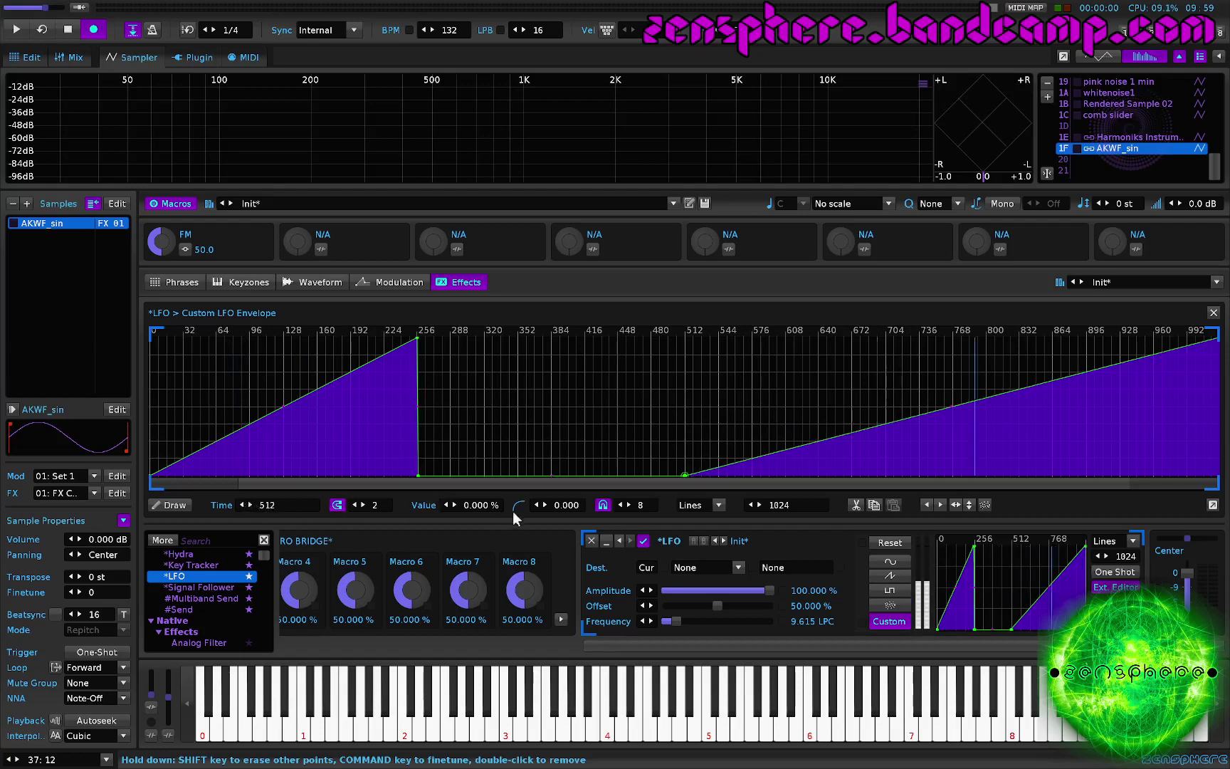
{"action": "double_click", "coordinate": [474, 505]}
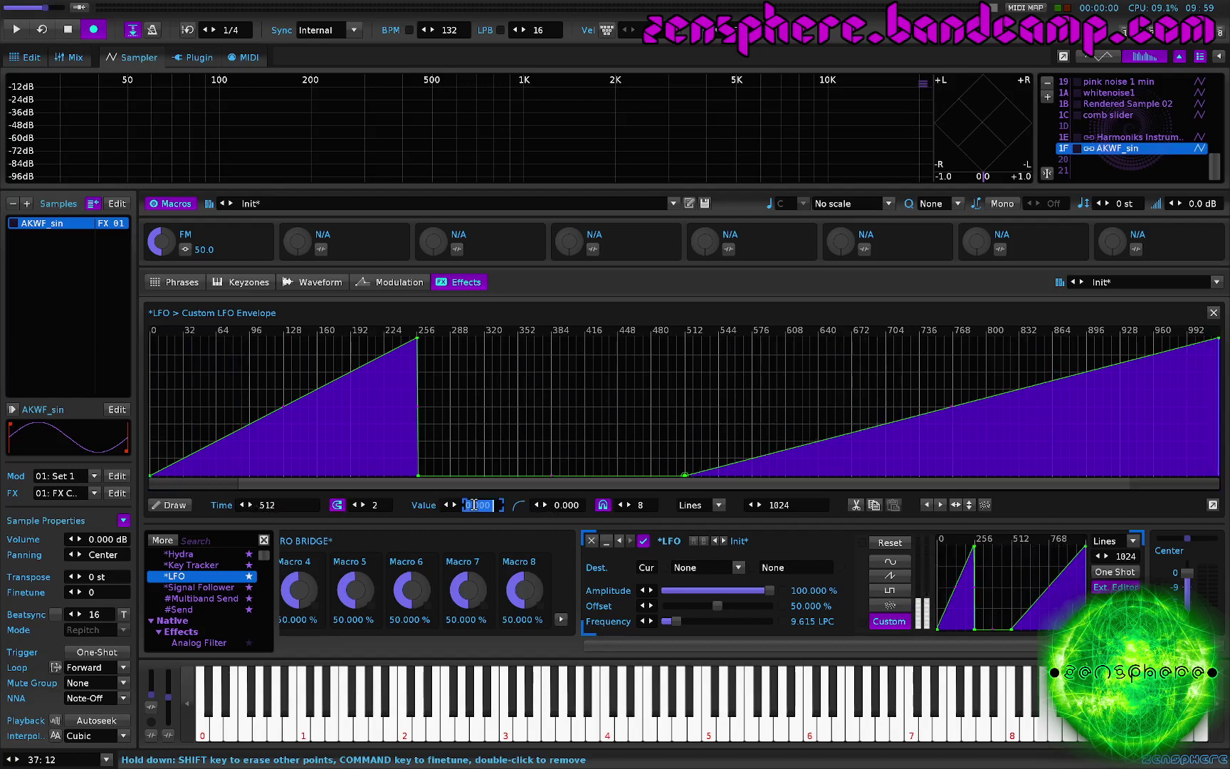
{"action": "type", "text": "100"}
{"action": "key", "text": "Return"}
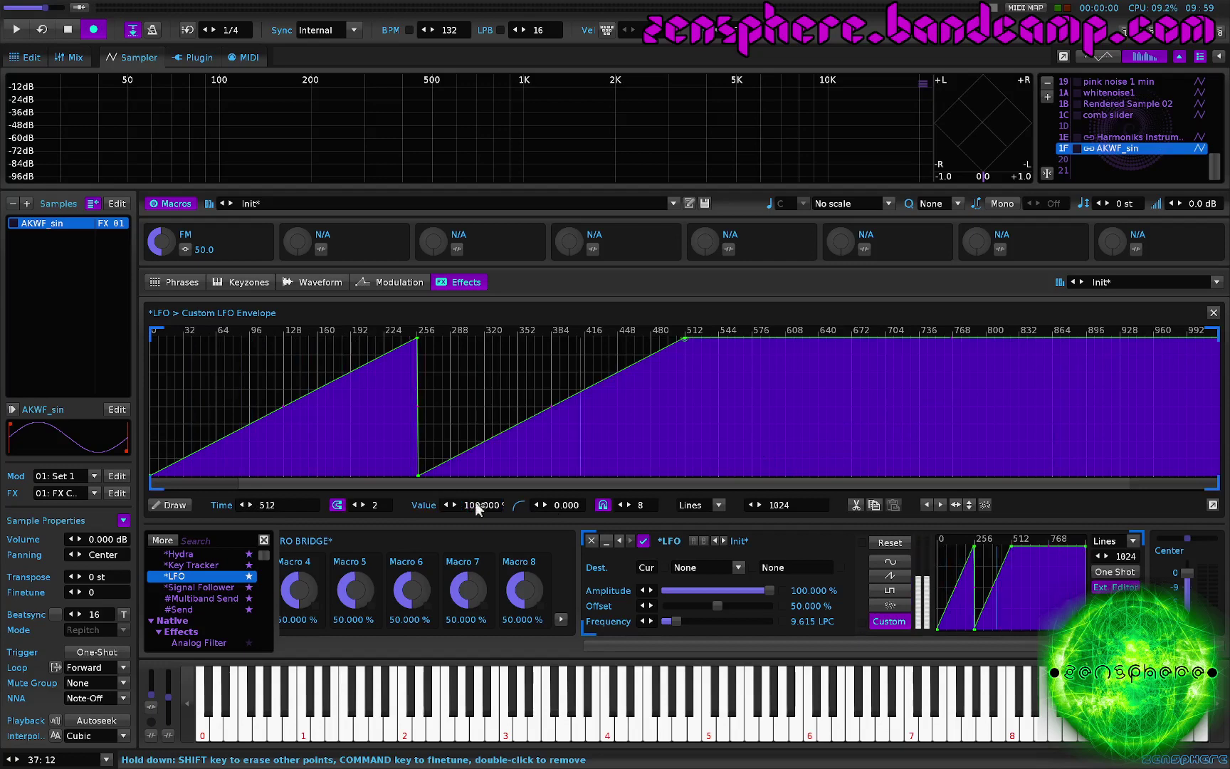
Add a 0% point at time 513 to drop the envelope straight down after the second peak
{"action": "left_click", "coordinate": [726, 437]}
{"action": "left_click_drag", "start_coordinate": [726, 436], "coordinate": [698, 476]}
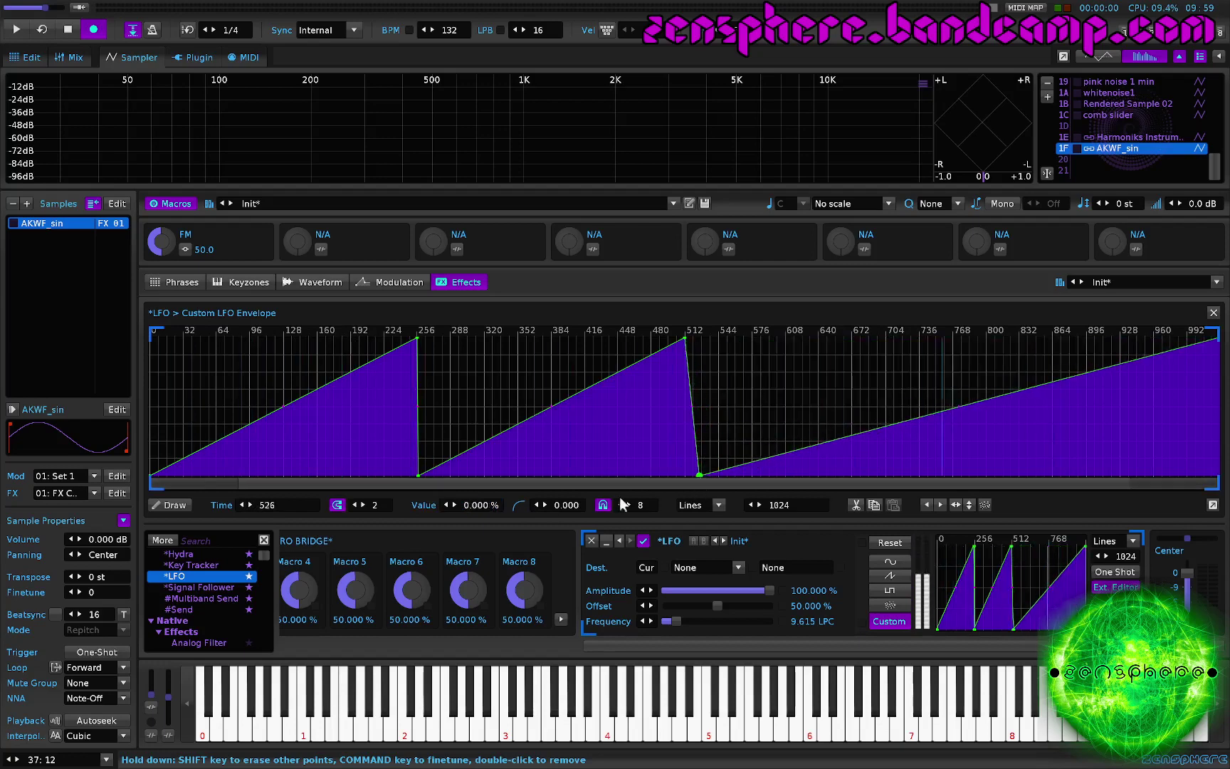
{"action": "double_click", "coordinate": [276, 506]}
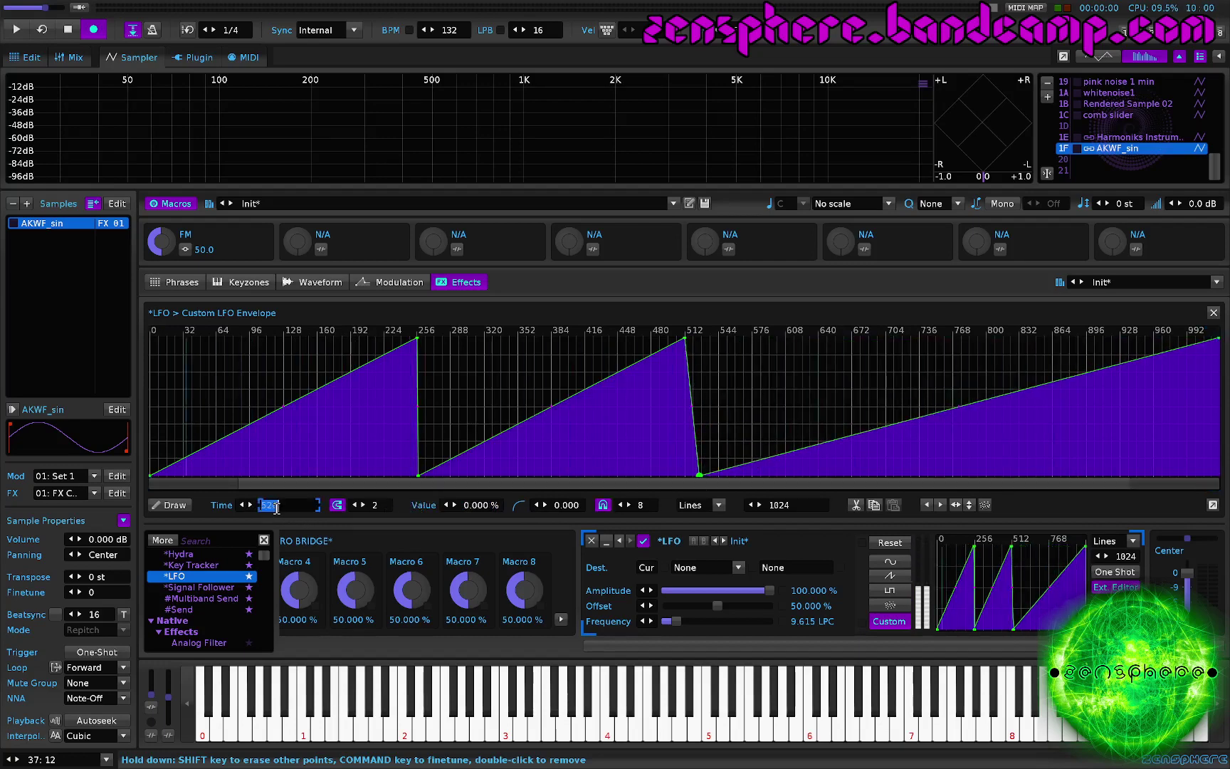
{"action": "type", "text": "513"}
{"action": "key", "text": "Return"}
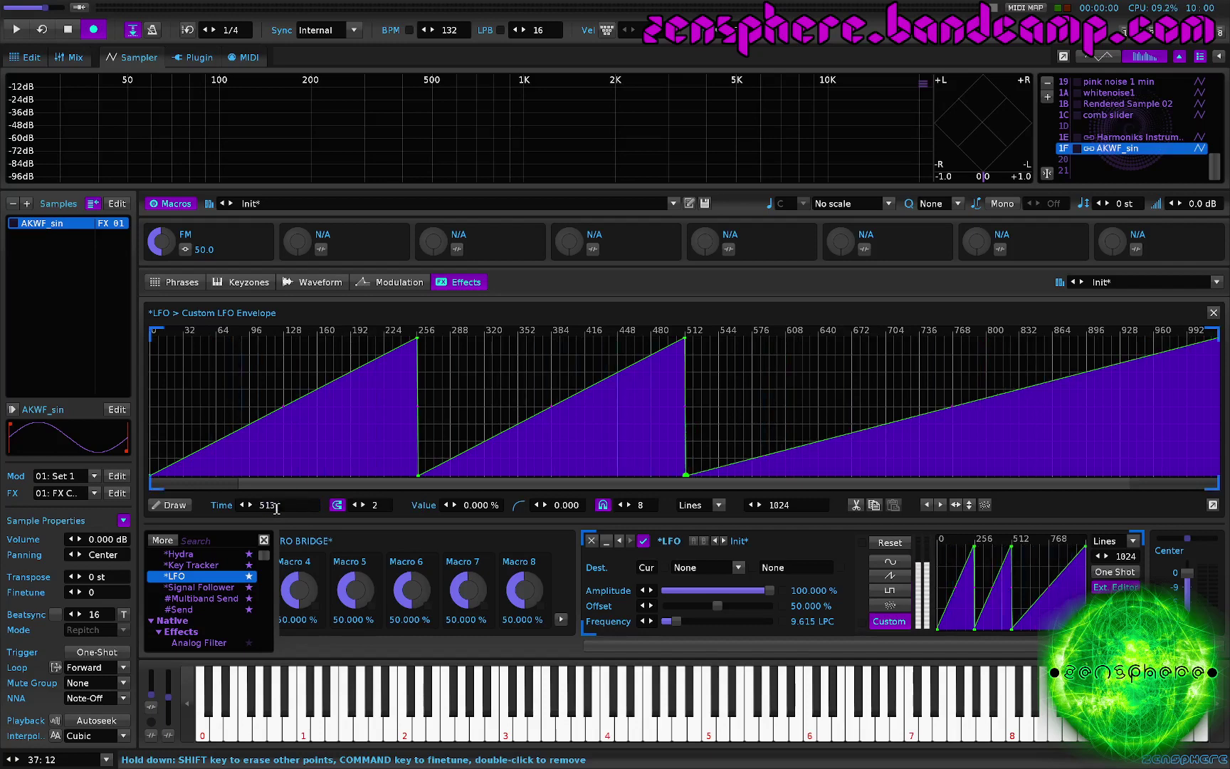
Add the third ramp's peak to the LFO envelope at time 768 with a value of 100%
{"action": "left_click_drag", "start_coordinate": [949, 351], "coordinate": [950, 337]}
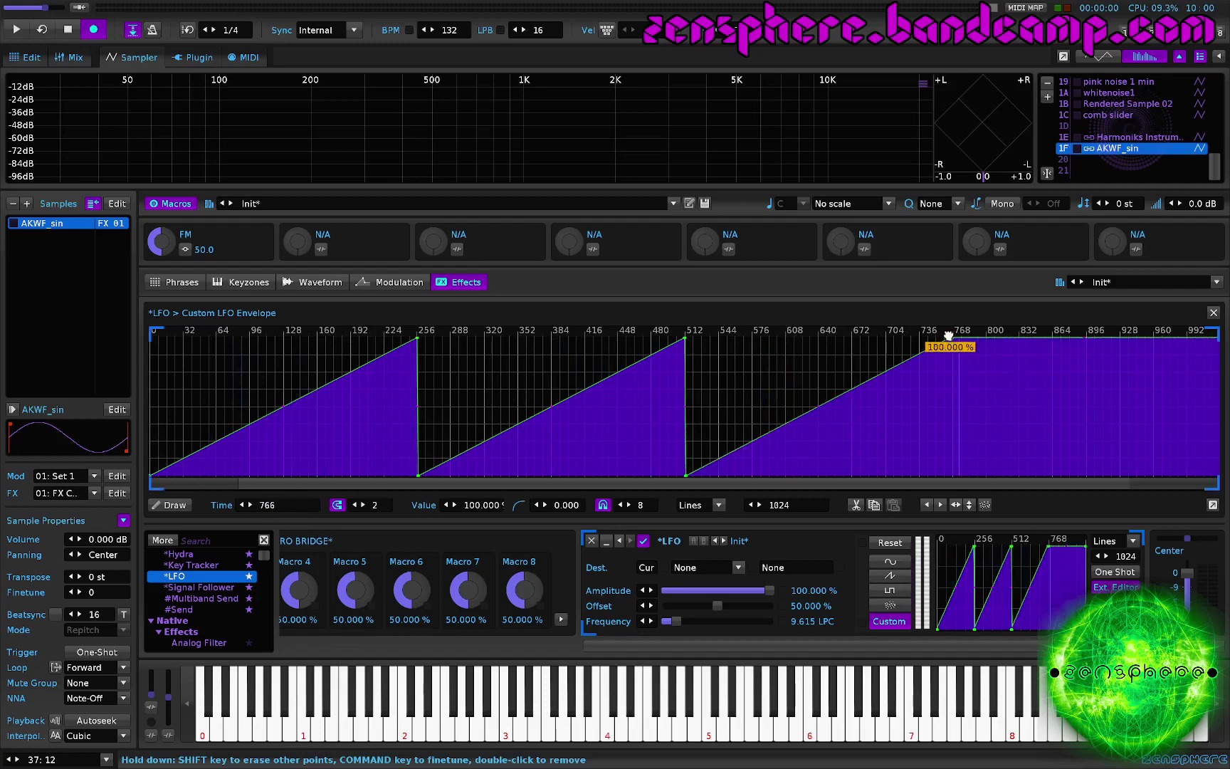
{"action": "double_click", "coordinate": [274, 505]}
{"action": "type", "text": "76"}
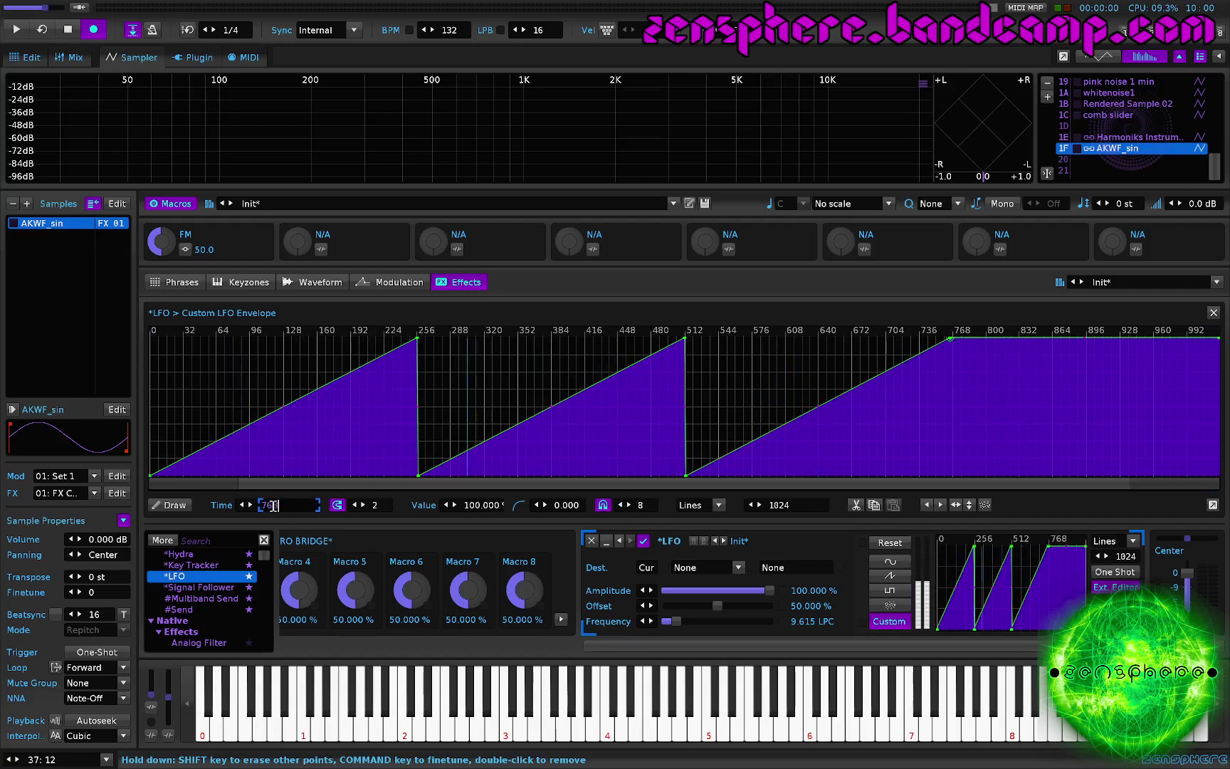
{"action": "type", "text": "8"}
{"action": "key", "text": "Return"}
Add a 0% point at time 769 to start the fourth ramp of the LFO envelope
{"action": "left_click_drag", "start_coordinate": [1006, 447], "coordinate": [961, 474]}
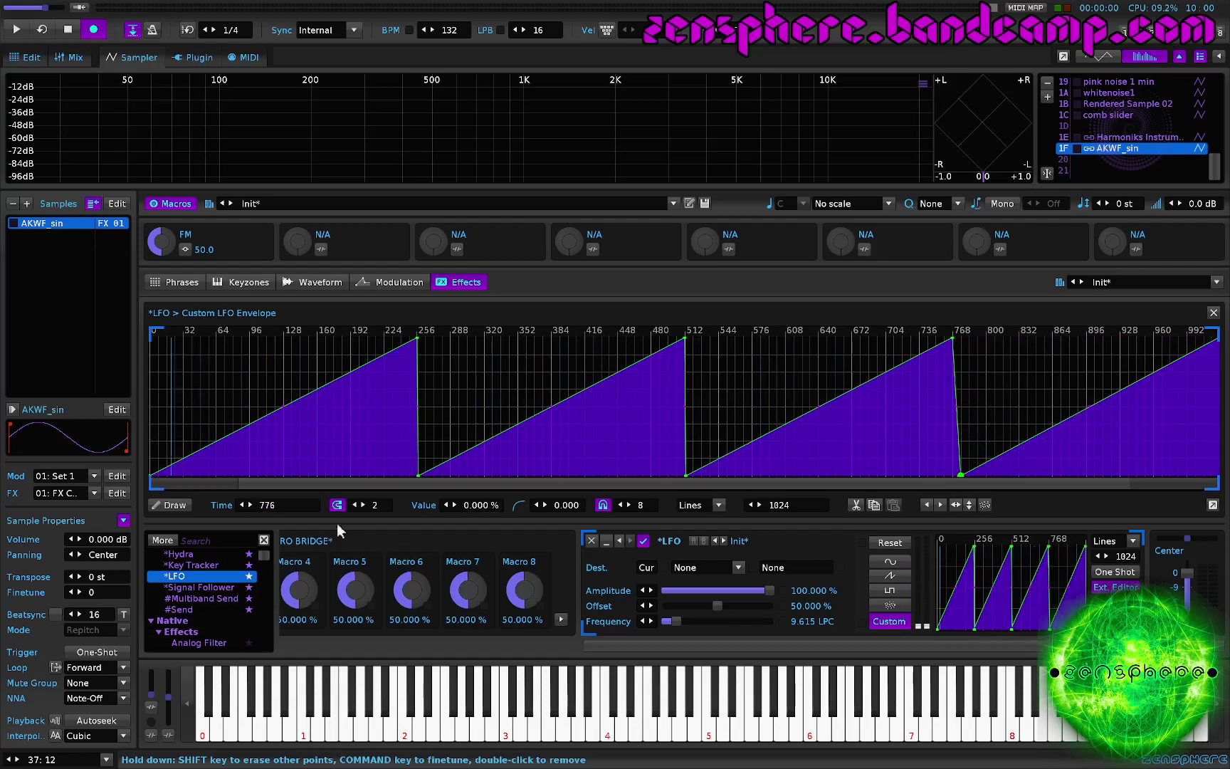
{"action": "left_click", "coordinate": [276, 506]}
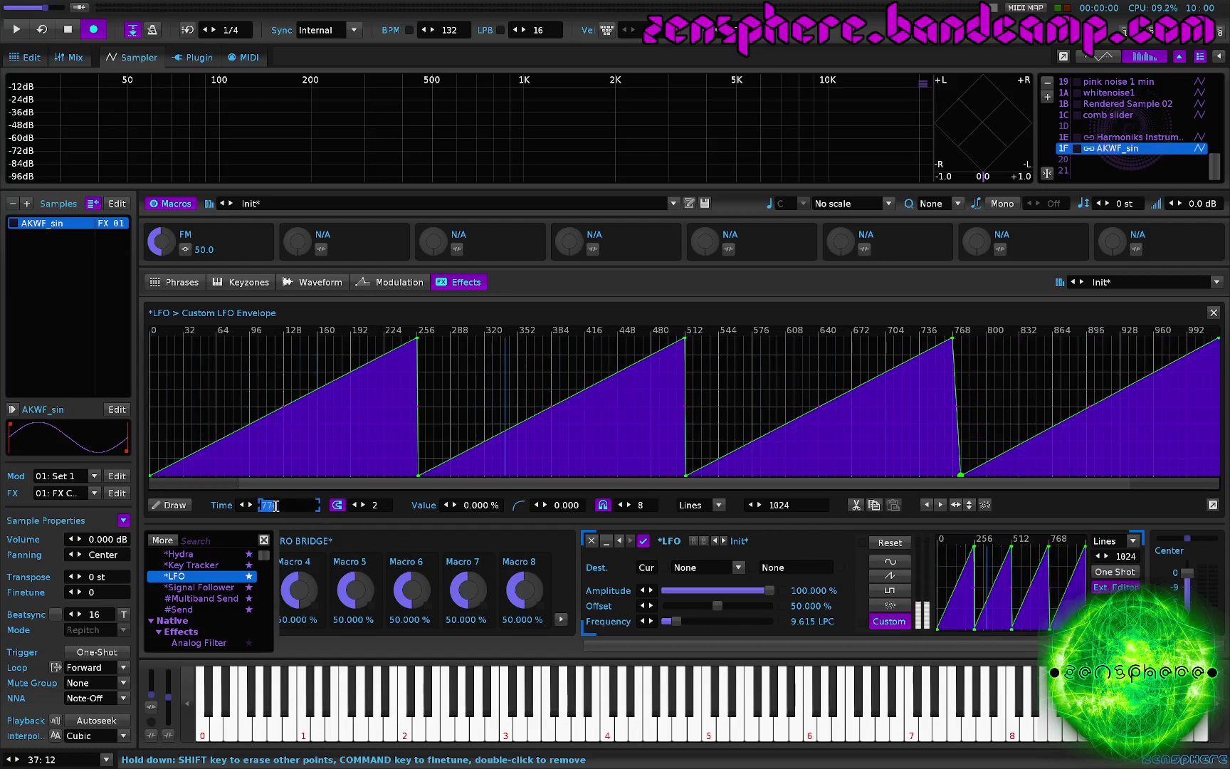
{"action": "type", "text": "768"}
{"action": "key", "text": "Return"}
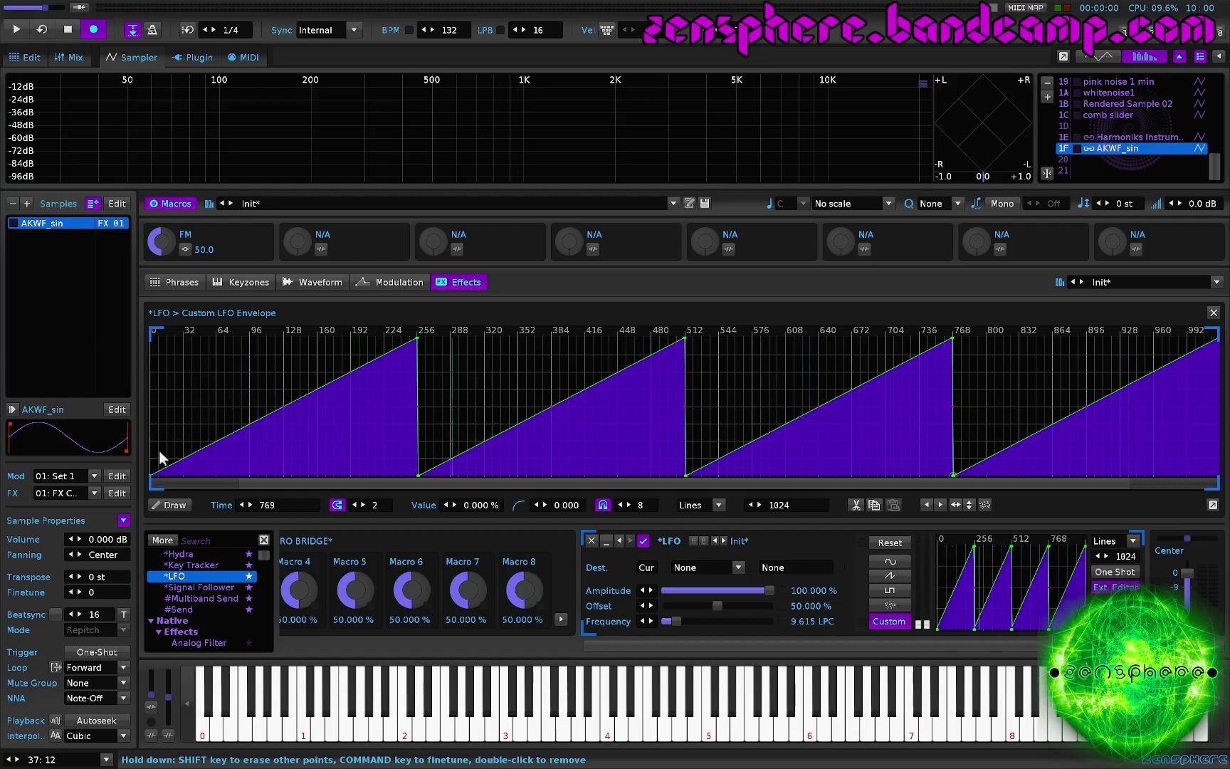
Move the envelope's first 0% point to time 01, add a 100% point at time 00, and close the envelope editor
{"action": "left_click", "coordinate": [153, 476]}
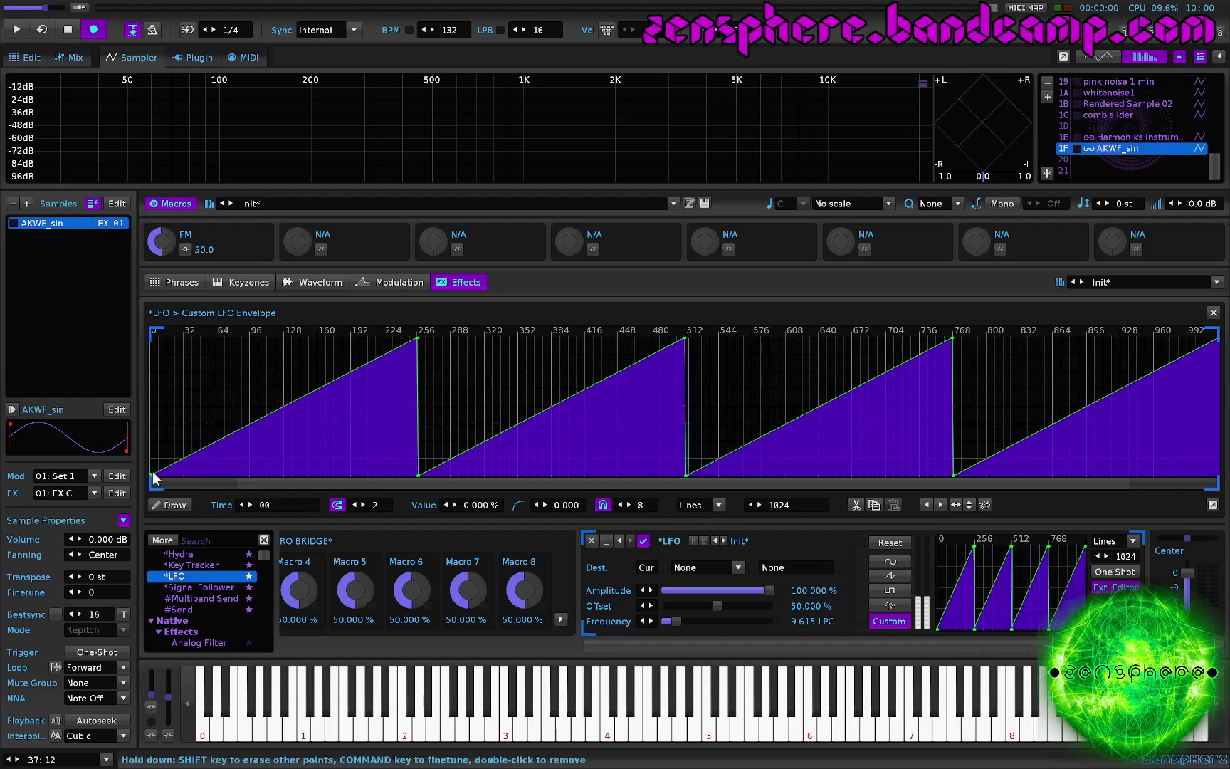
{"action": "left_click", "coordinate": [250, 502]}
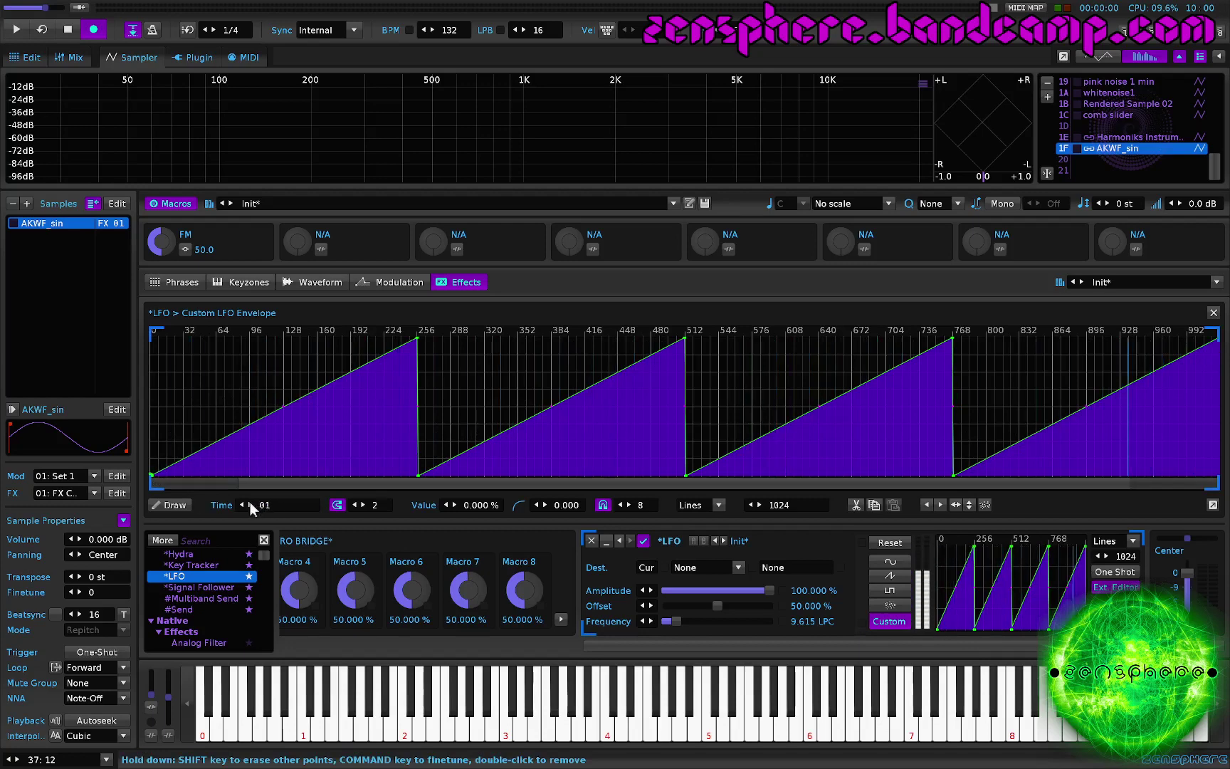
{"action": "left_click", "coordinate": [149, 349]}
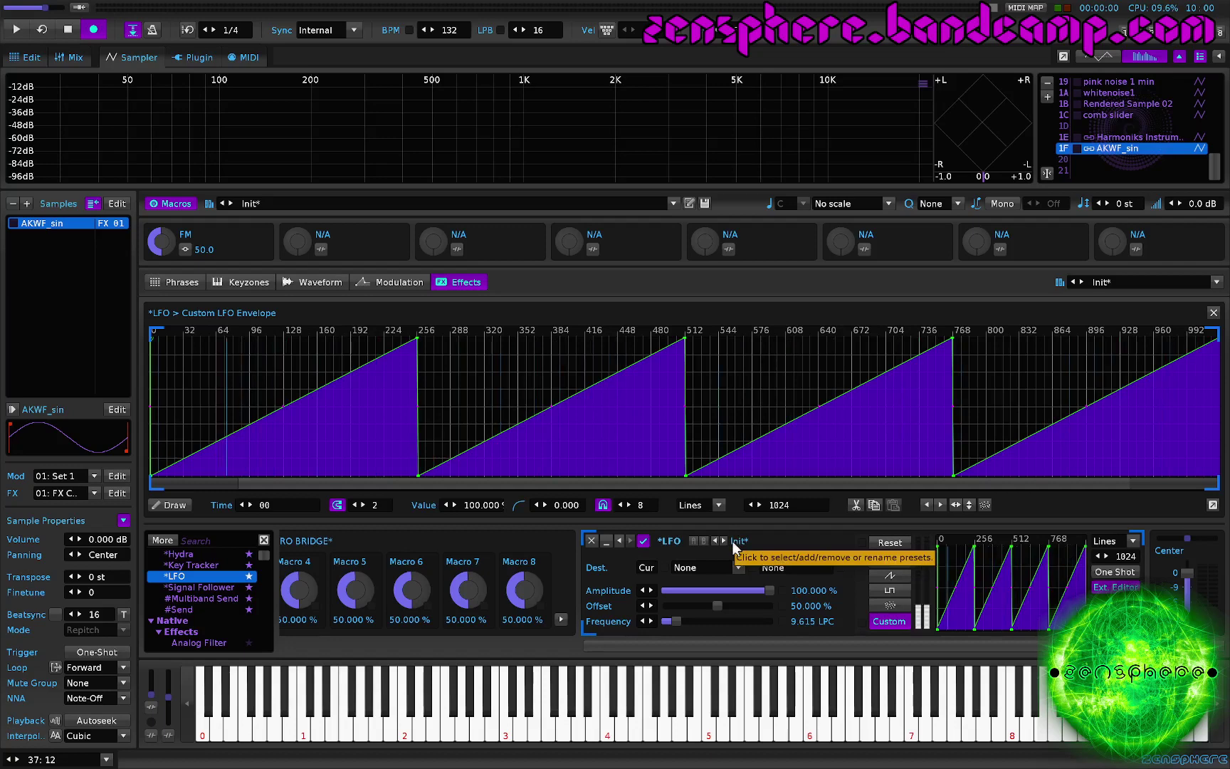
{"action": "left_click", "coordinate": [1214, 314]}
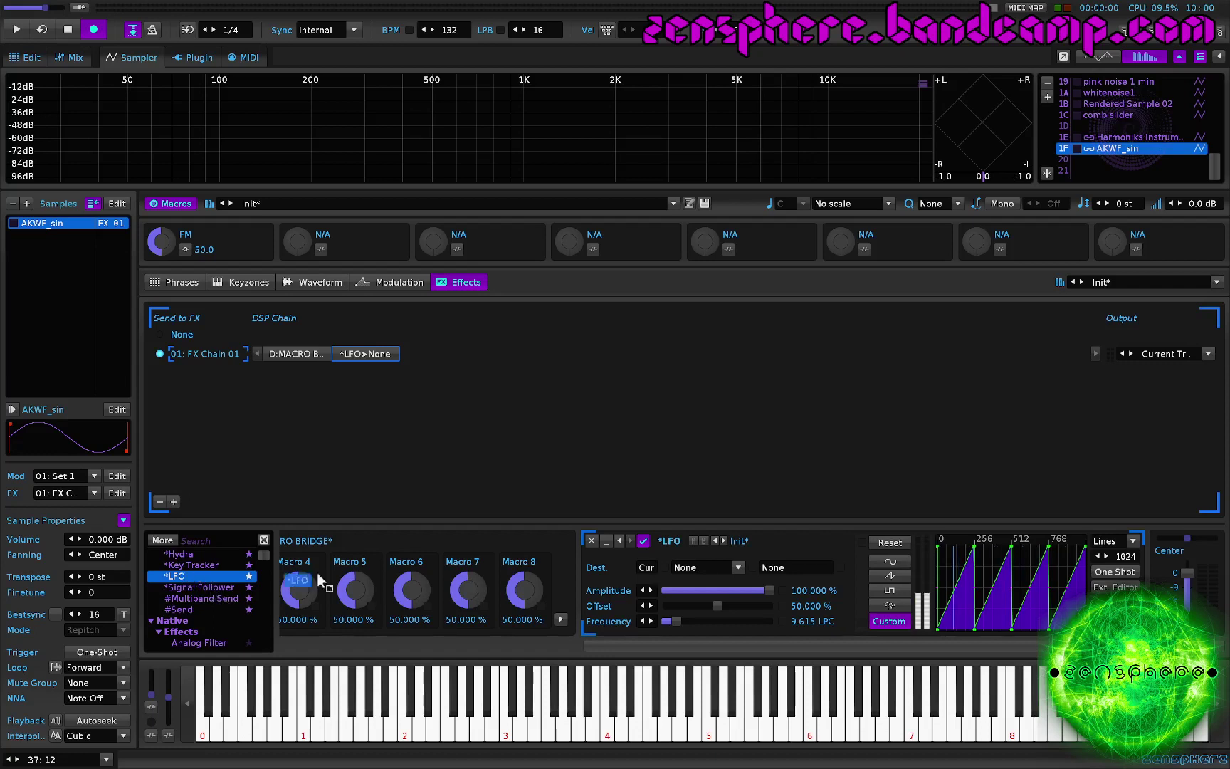
Add a second *LFO device after the first and route the first LFO to the Reset parameter of *LFO (2)
{"action": "left_click_drag", "start_coordinate": [320, 580], "coordinate": [855, 591]}
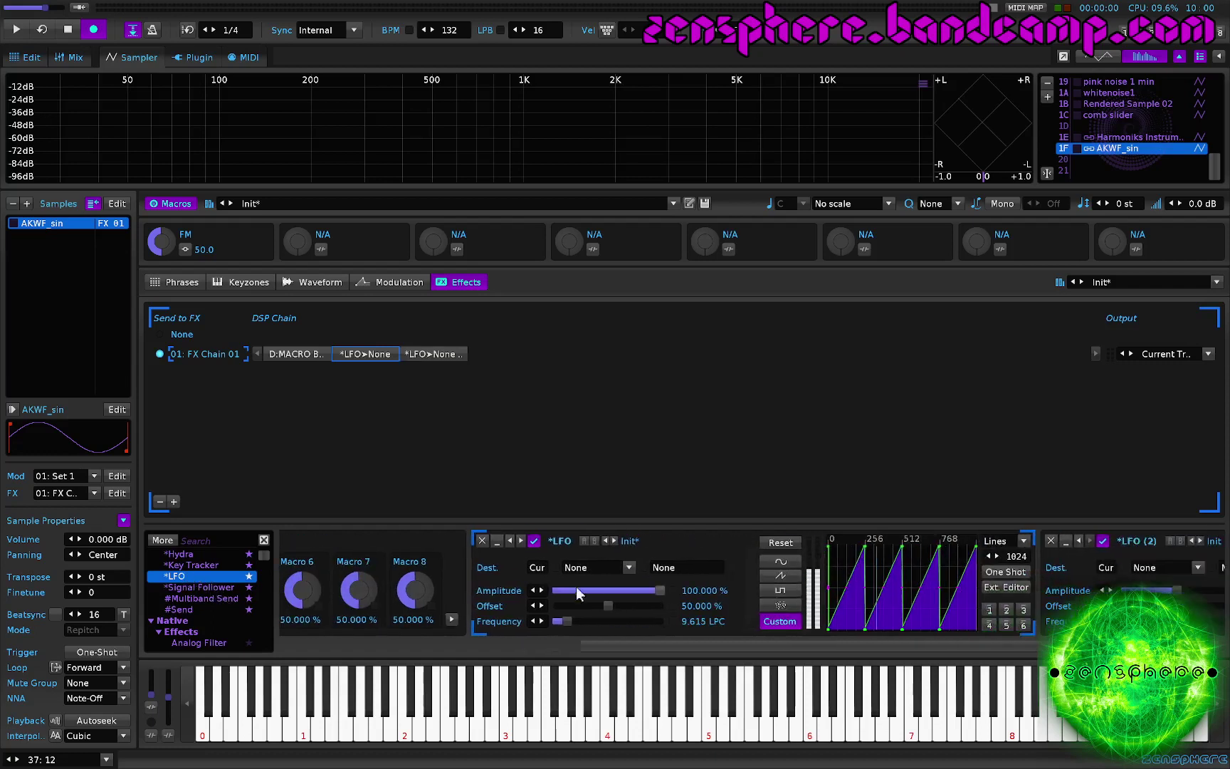
{"action": "left_click", "coordinate": [580, 565]}
{"action": "left_click", "coordinate": [584, 554]}
{"action": "left_click", "coordinate": [684, 568]}
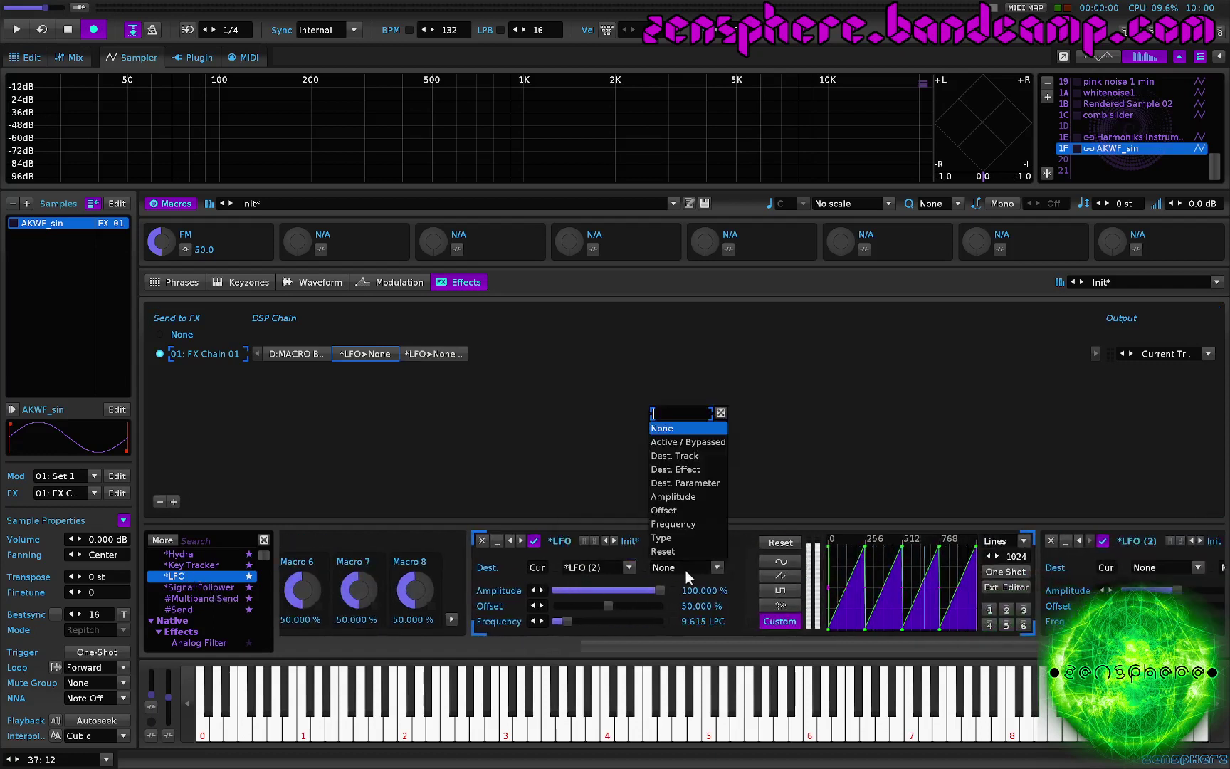
{"action": "left_click", "coordinate": [690, 552]}
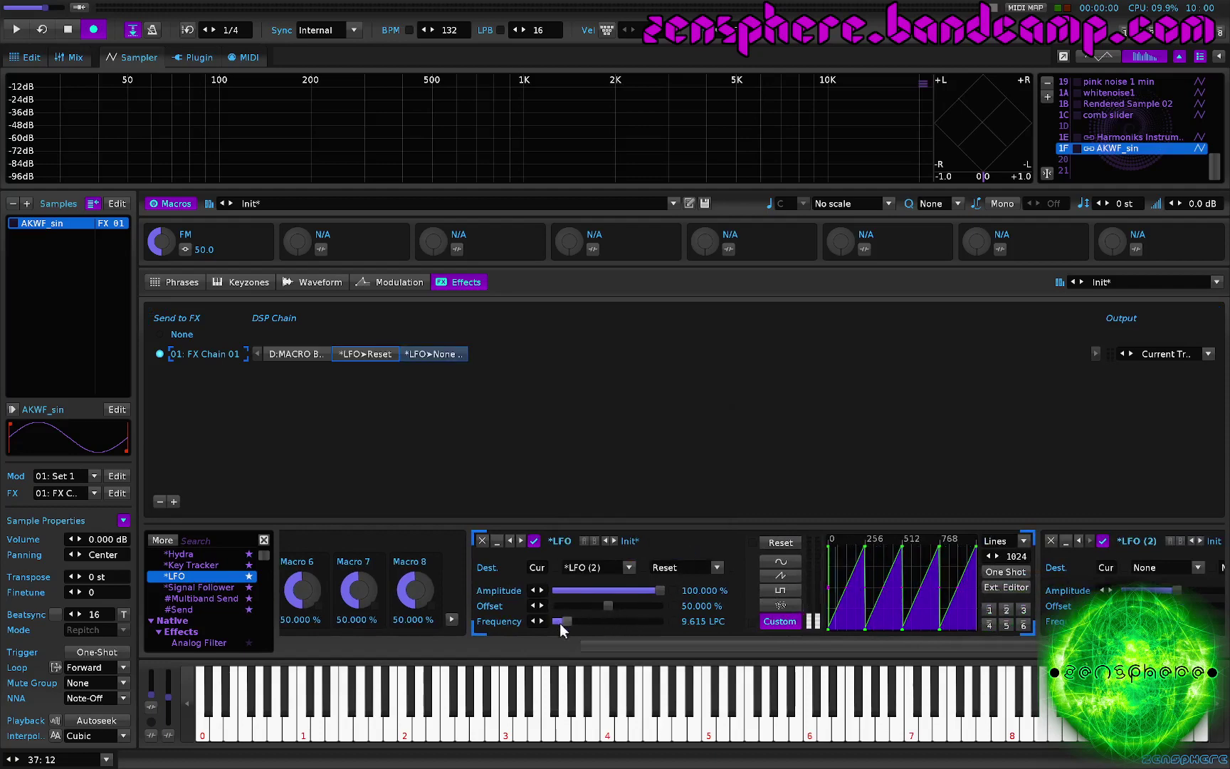
Switch *LFO (2) to a custom waveform and set the first LFO's frequency to 1.000 LPC
{"action": "scroll", "coordinate": [580, 629], "scroll_direction": "right", "scroll_amount": 5}
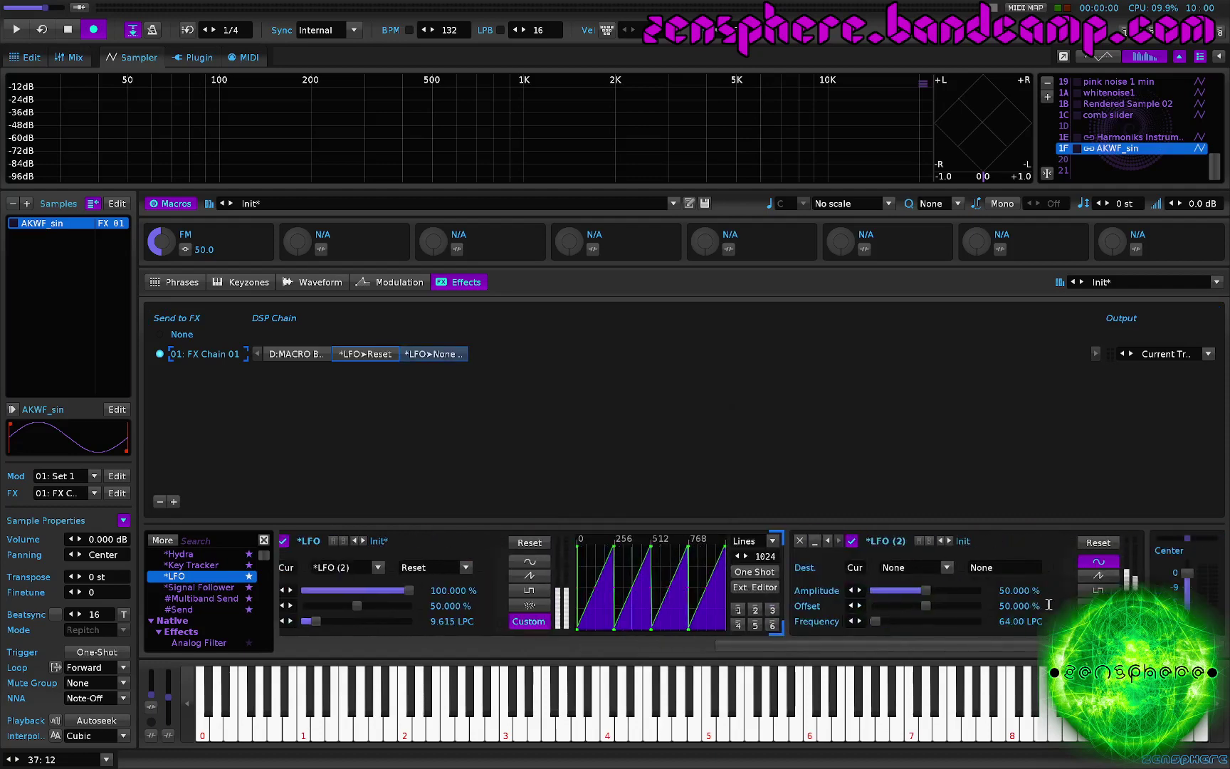
{"action": "scroll", "coordinate": [953, 612], "scroll_direction": "right", "scroll_amount": 4}
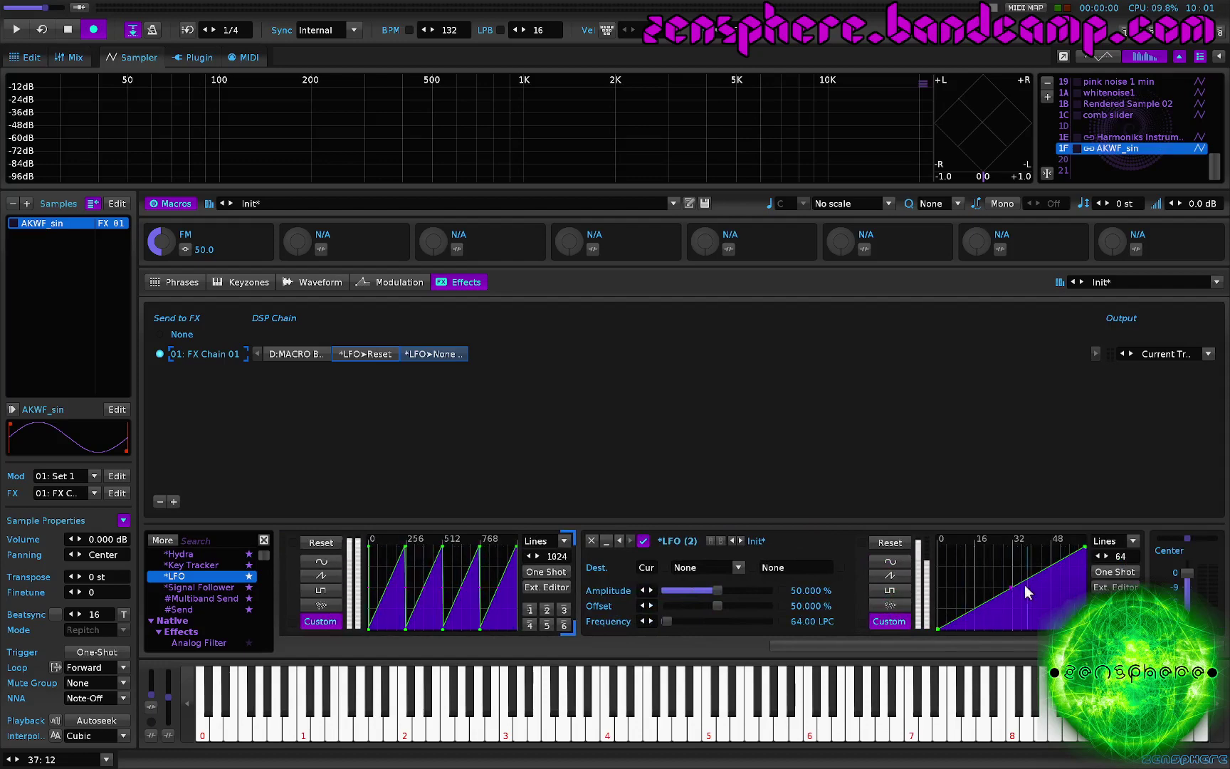
{"action": "scroll", "coordinate": [406, 625], "scroll_direction": "left", "scroll_amount": 2}
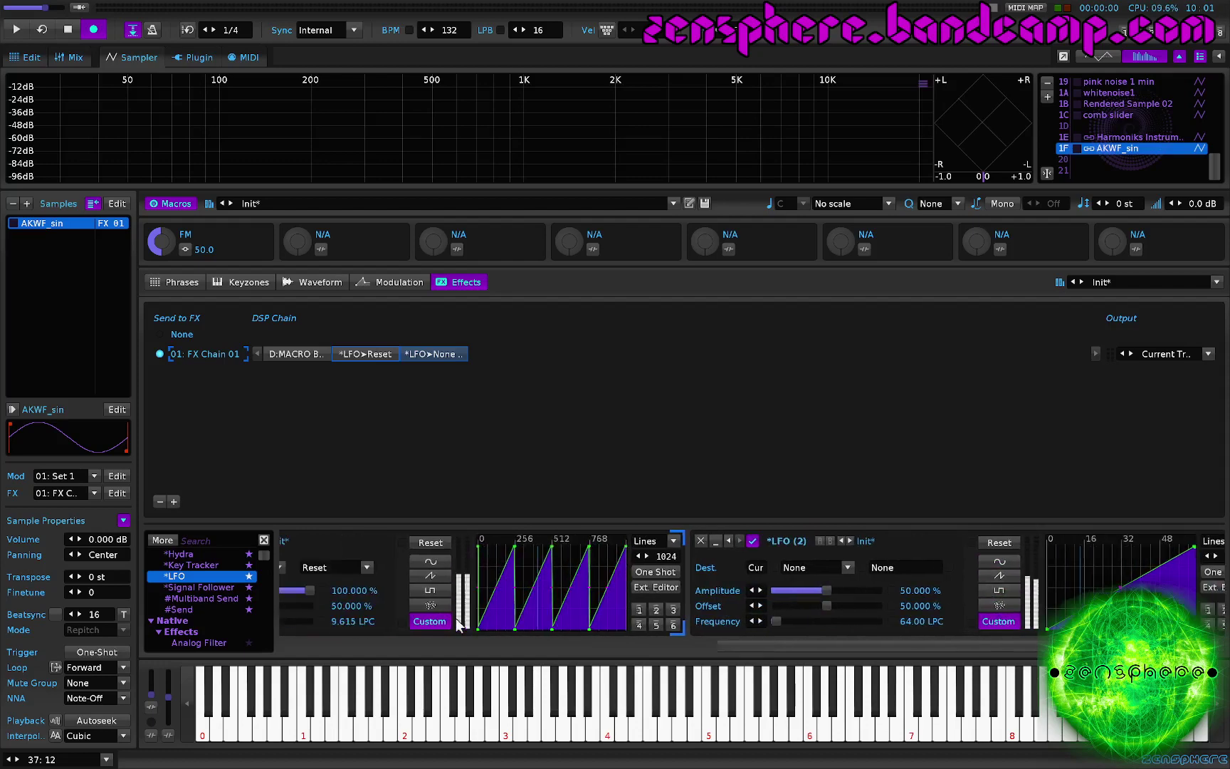
{"action": "left_click", "coordinate": [310, 621]}
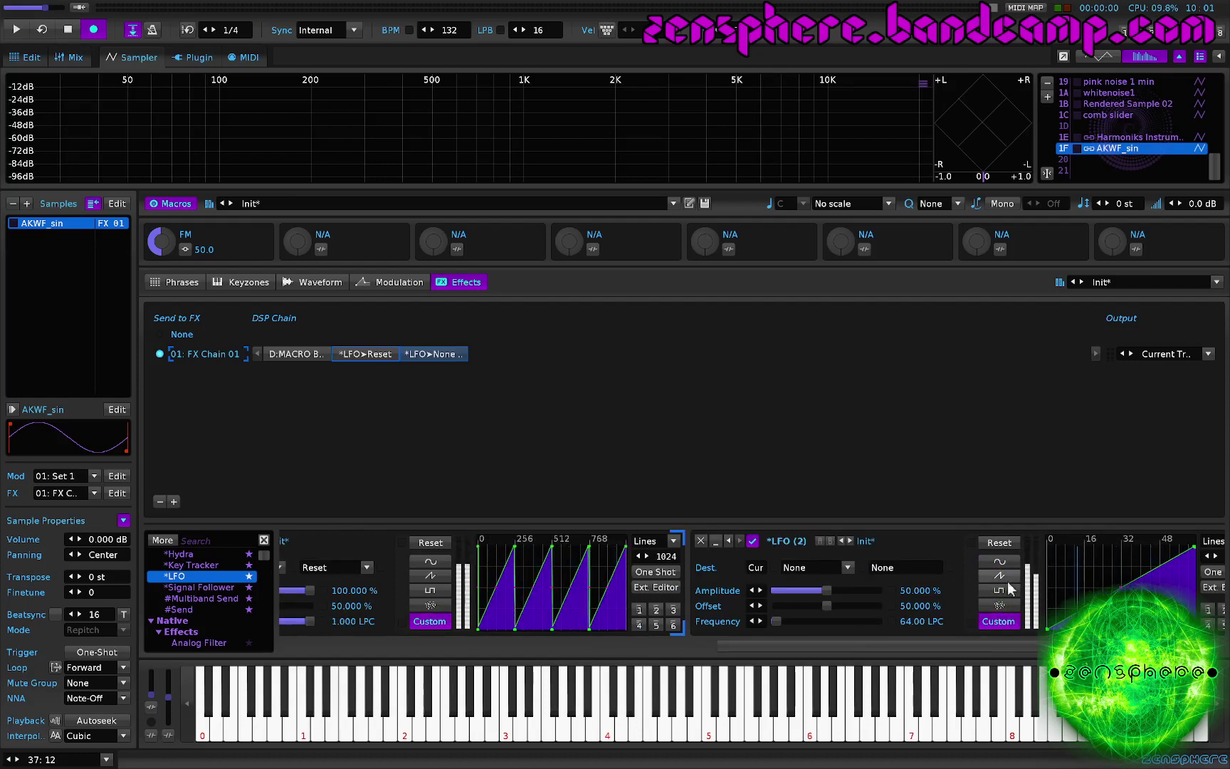
Route *LFO (2) to Macro 1 of the Doofer
{"action": "left_click", "coordinate": [804, 568]}
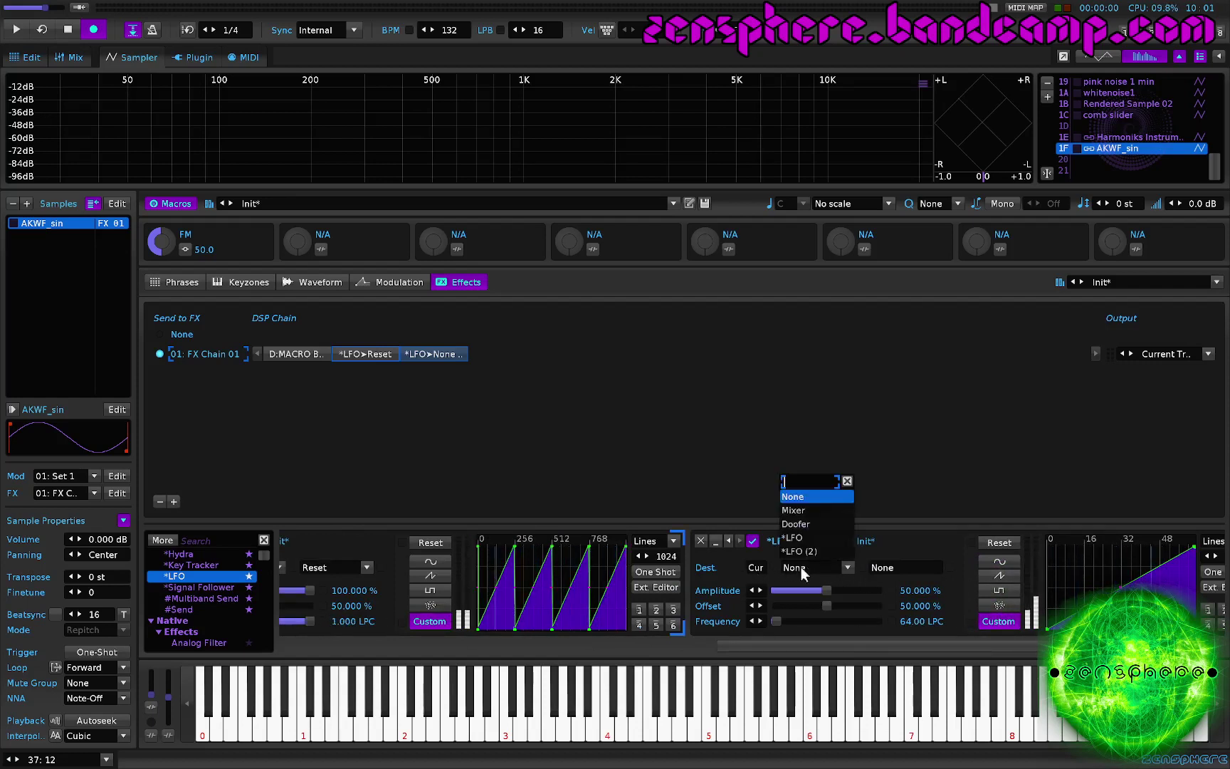
{"action": "left_click", "coordinate": [809, 526]}
{"action": "left_click", "coordinate": [886, 568]}
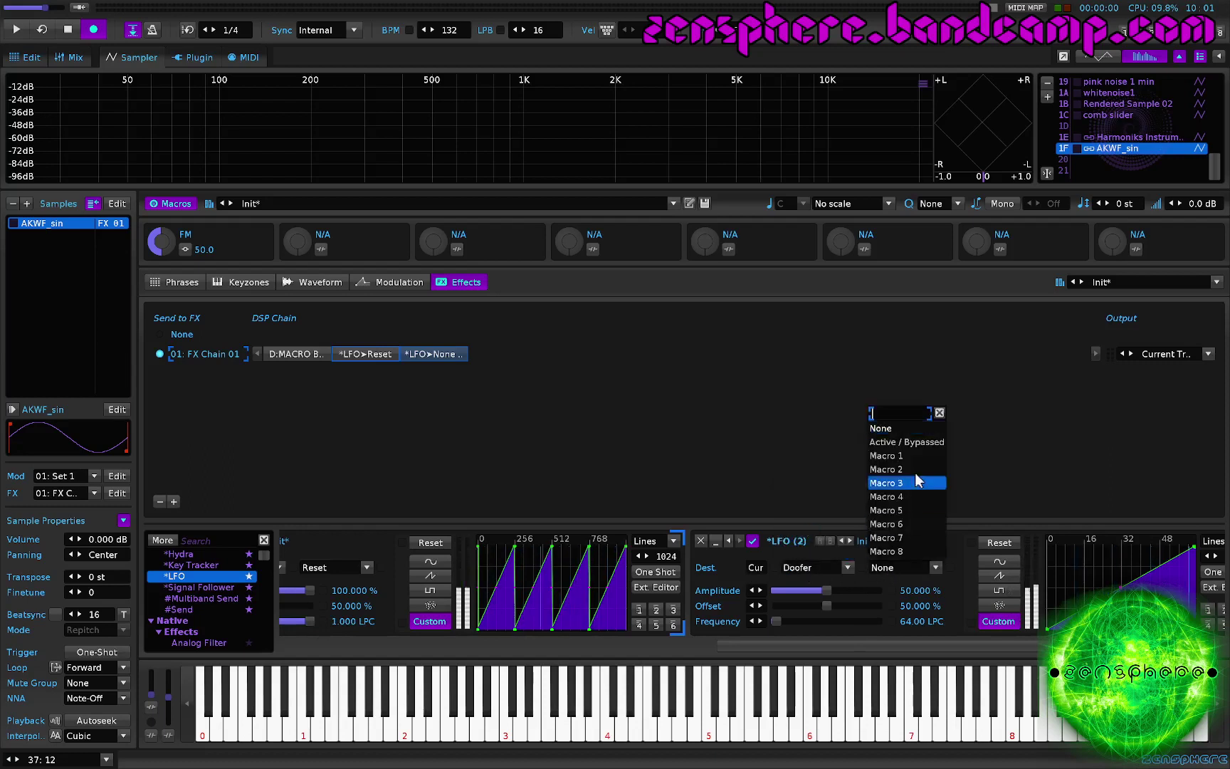
{"action": "left_click", "coordinate": [915, 453]}
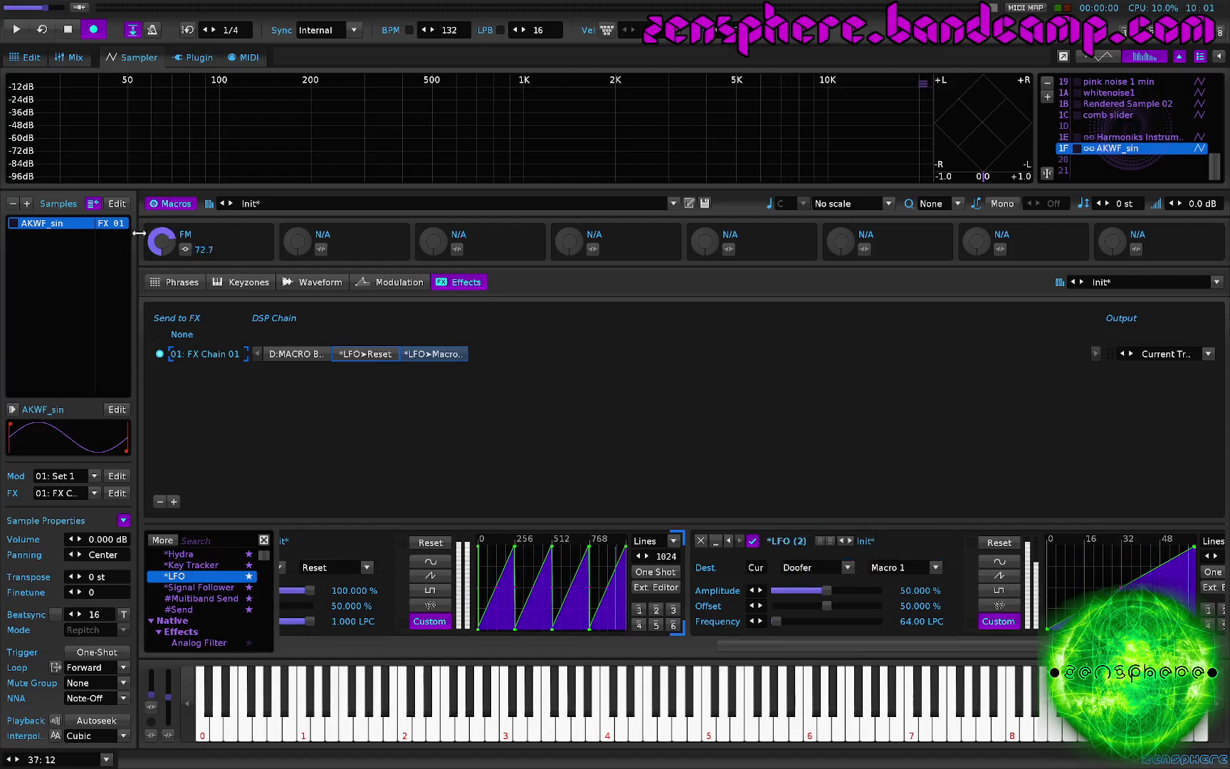
Play a test note and set the amplitude of *LFO (2) to 100%
{"action": "key", "text": "q"}
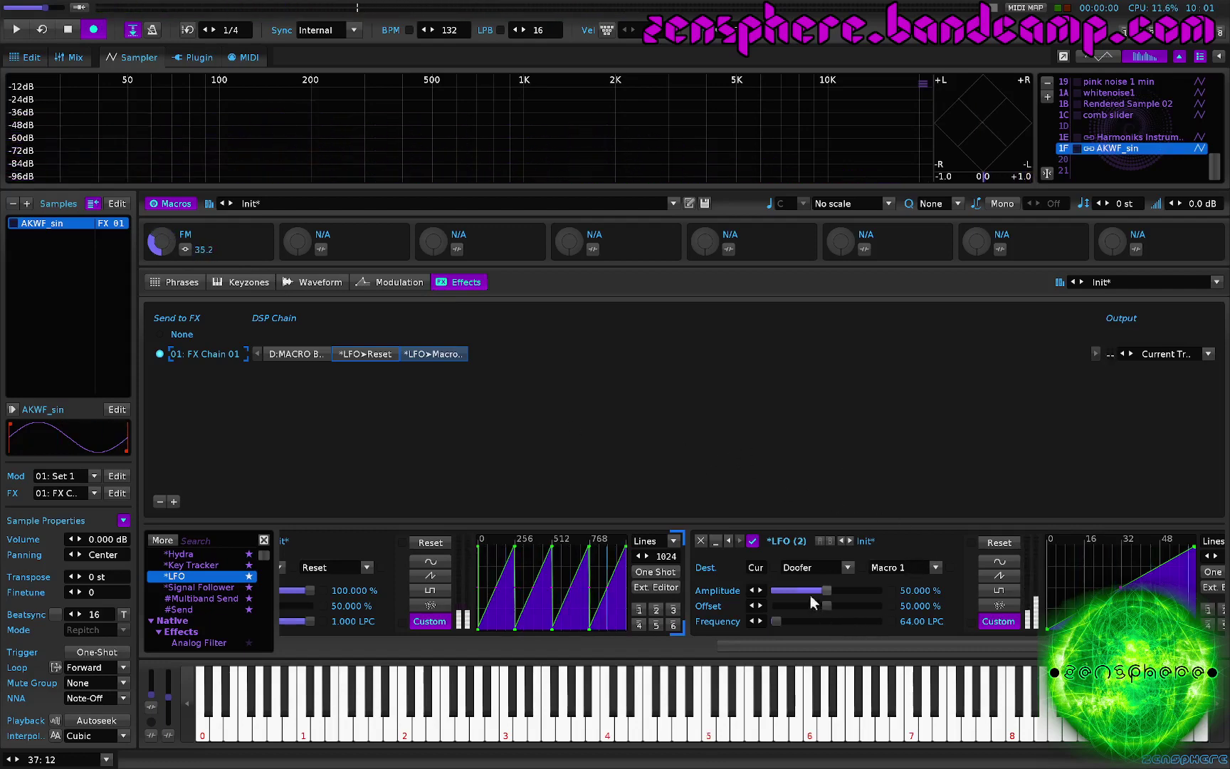
{"action": "scroll", "coordinate": [859, 602], "scroll_direction": "right", "scroll_amount": 2}
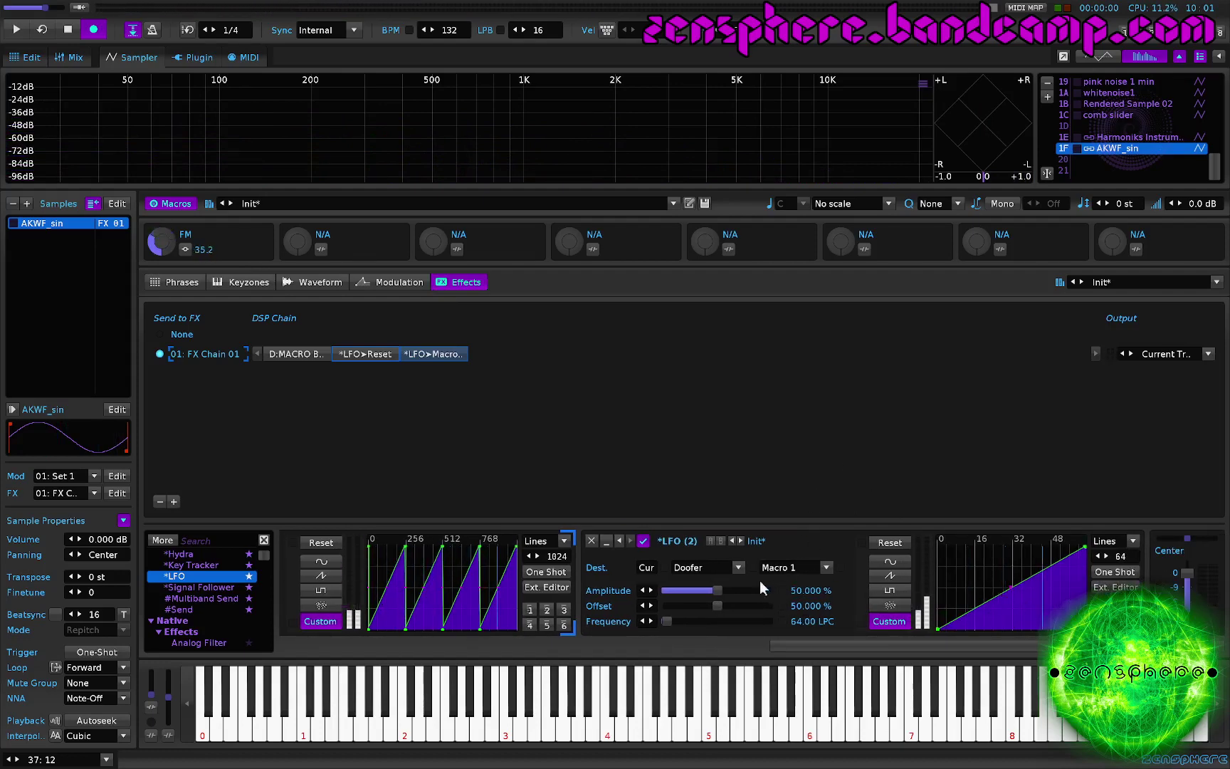
{"action": "left_click_drag", "start_coordinate": [760, 590], "coordinate": [772, 590]}
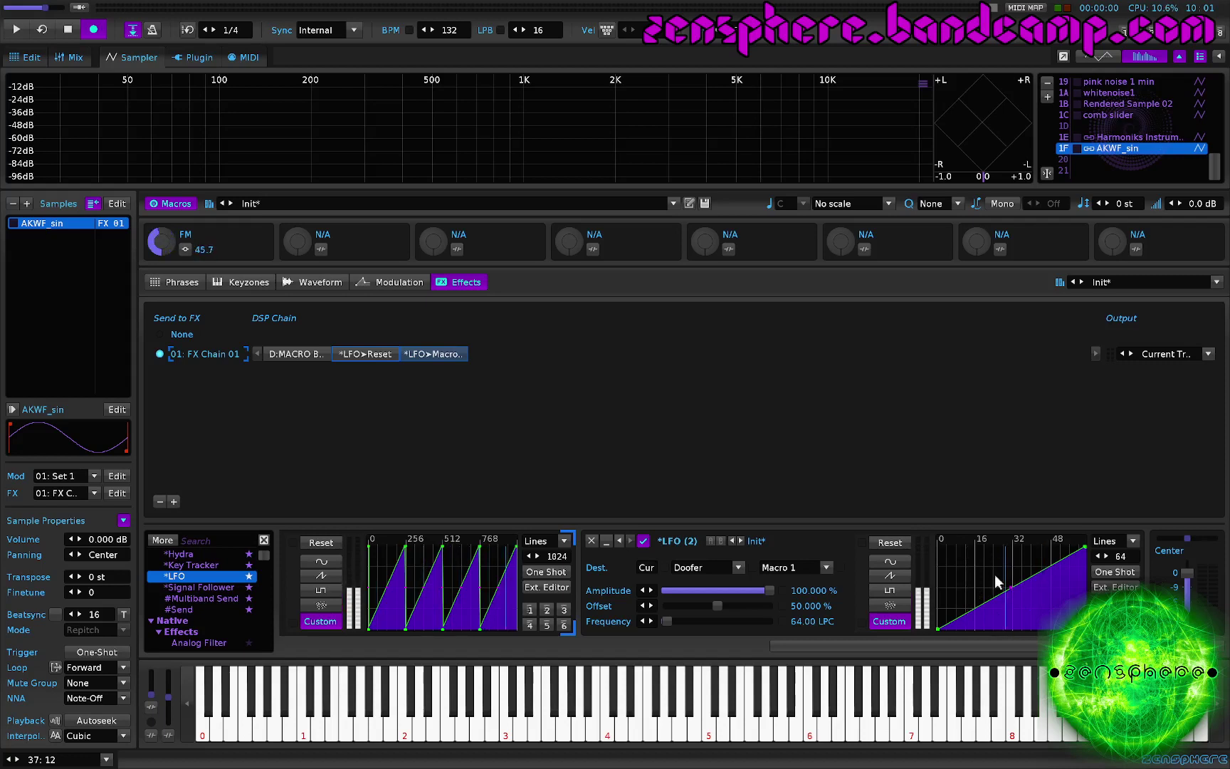
Reshape the custom waveform of *LFO (2) into an uneven curve with several peaks and dips
{"action": "mouse_move", "coordinate": [971, 611]}
{"action": "left_mouse_down"}
{"action": "mouse_move", "coordinate": [970, 563]}
{"action": "mouse_move", "coordinate": [1006, 603]}
{"action": "mouse_move", "coordinate": [1076, 619]}
{"action": "left_mouse_up"}
{"action": "left_click_drag", "start_coordinate": [1043, 574], "coordinate": [1085, 579]}
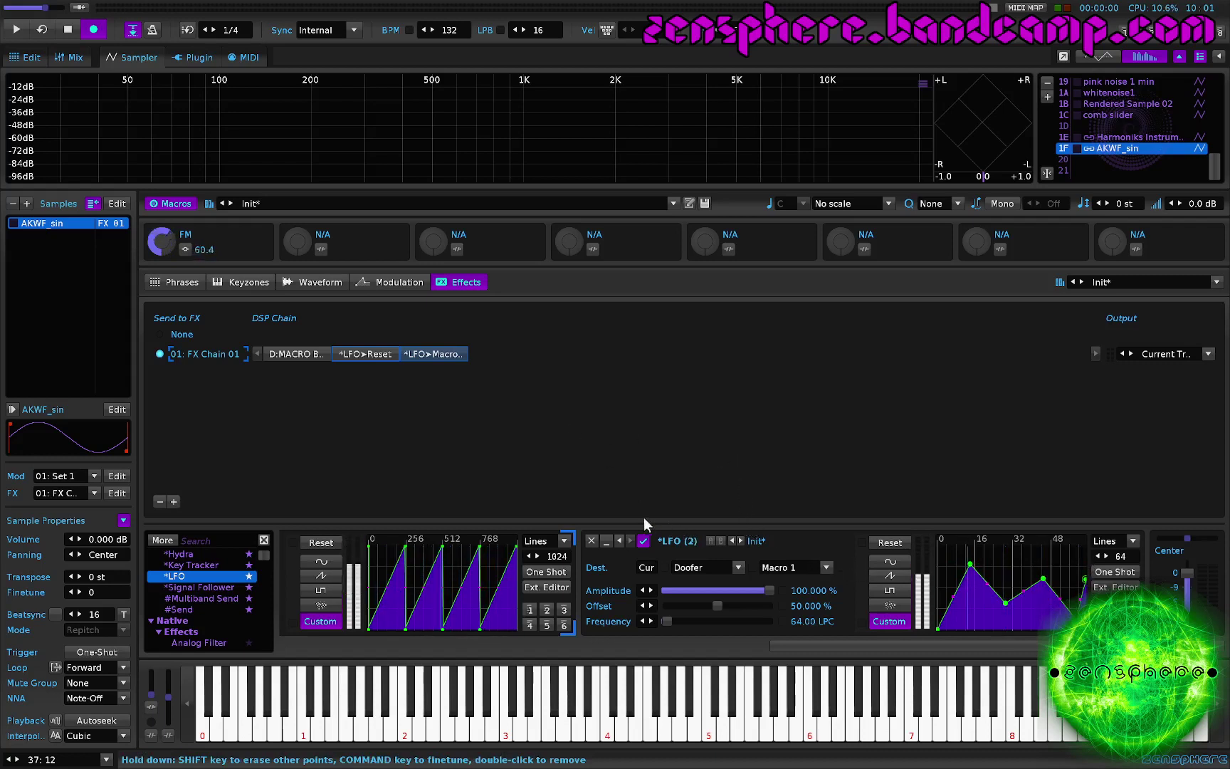
Map Macro 2 to the Amplitude of *LFO (2) and rename the macro FM amp
{"action": "scroll", "coordinate": [633, 554], "scroll_direction": "left", "scroll_amount": 2}
{"action": "scroll", "coordinate": [600, 565], "scroll_direction": "left", "scroll_amount": 1}
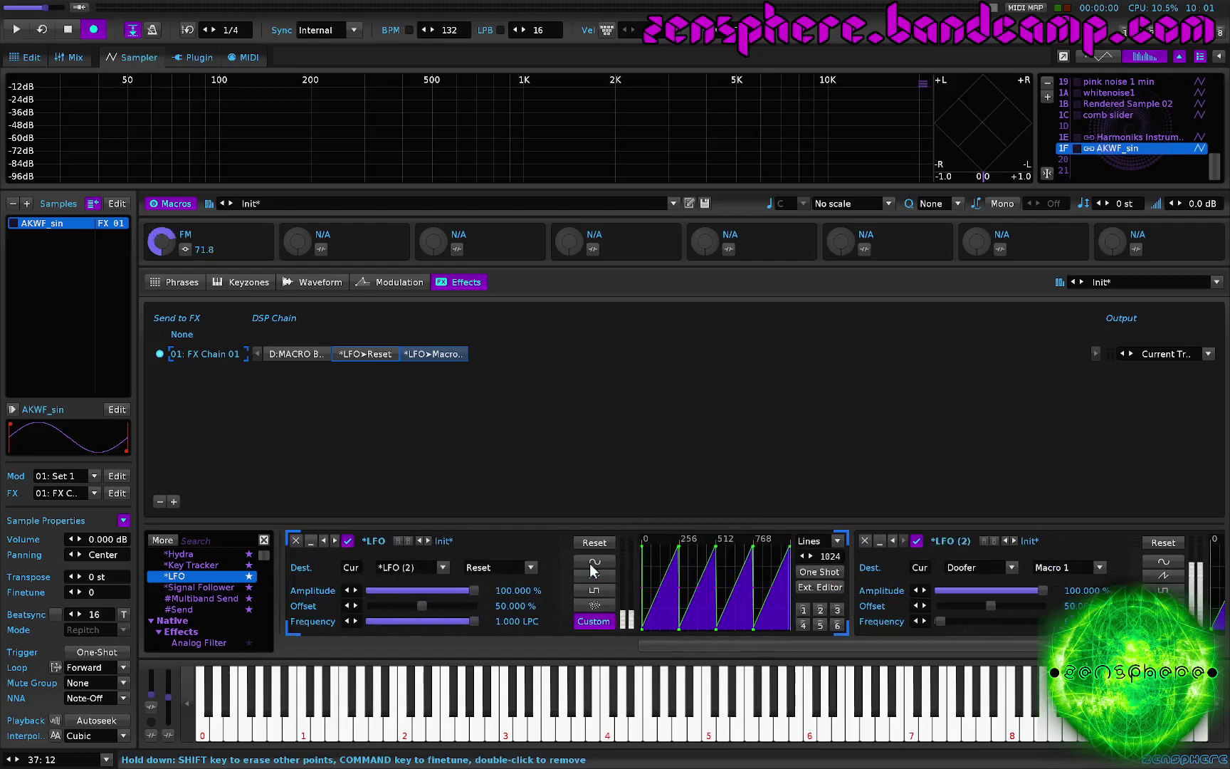
{"action": "left_click", "coordinate": [321, 248]}
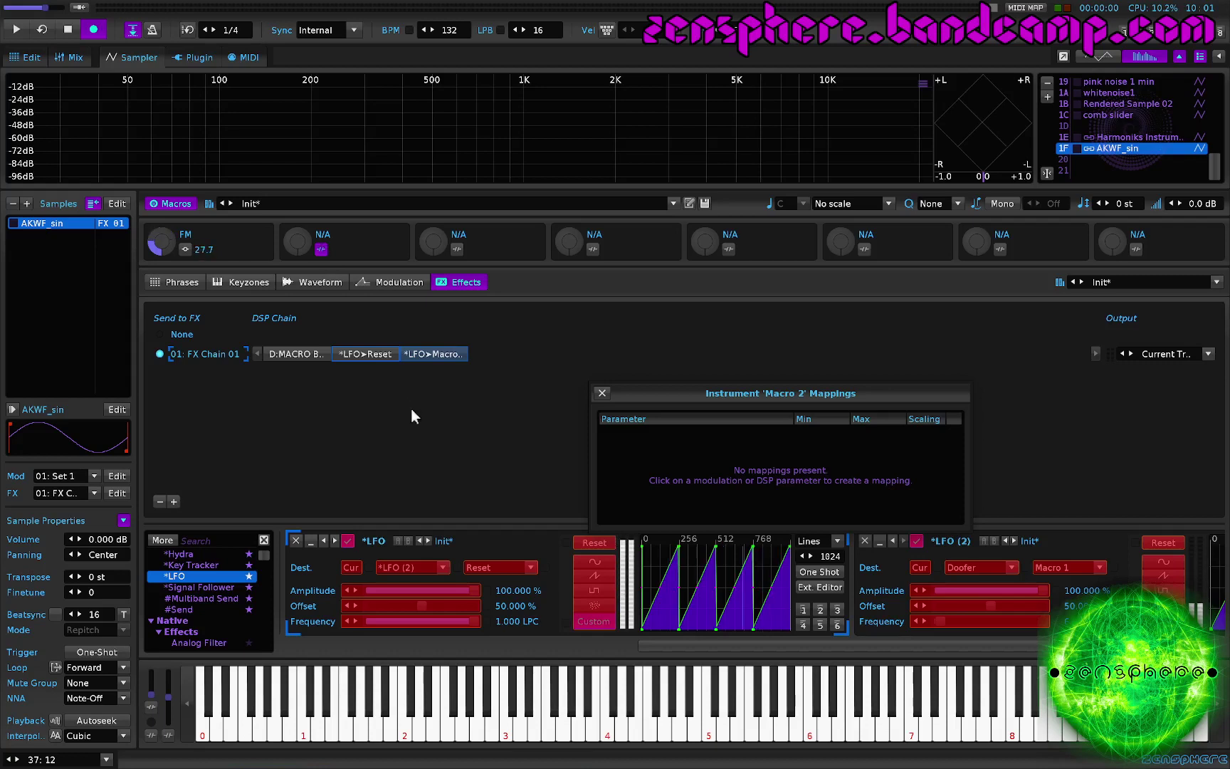
{"action": "left_click", "coordinate": [987, 589]}
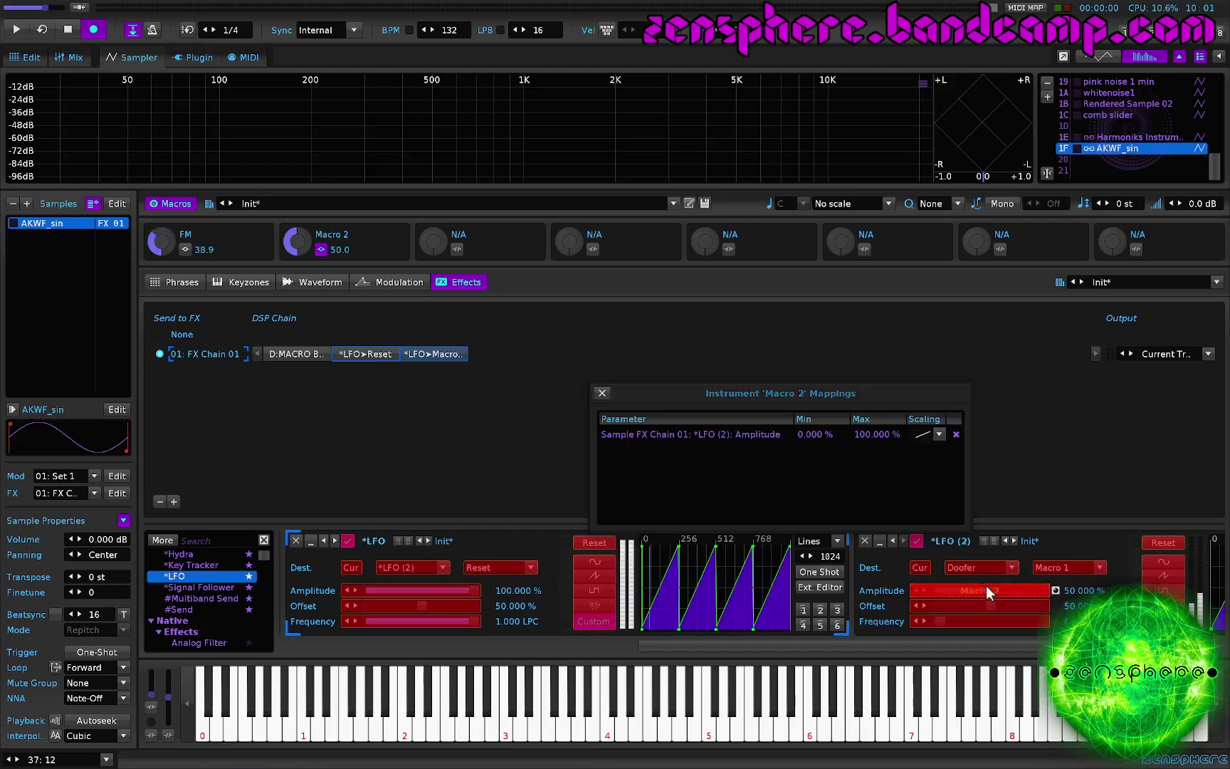
{"action": "double_click", "coordinate": [339, 233]}
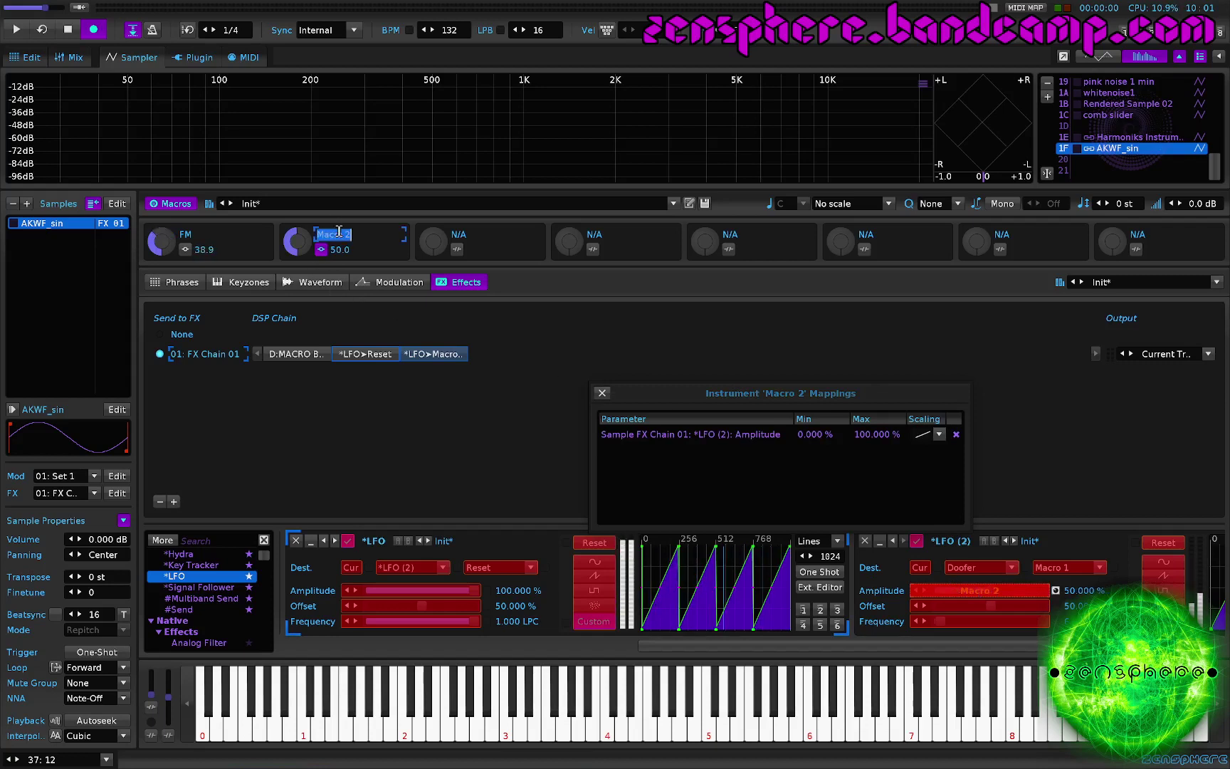
{"action": "type", "text": "FM"}
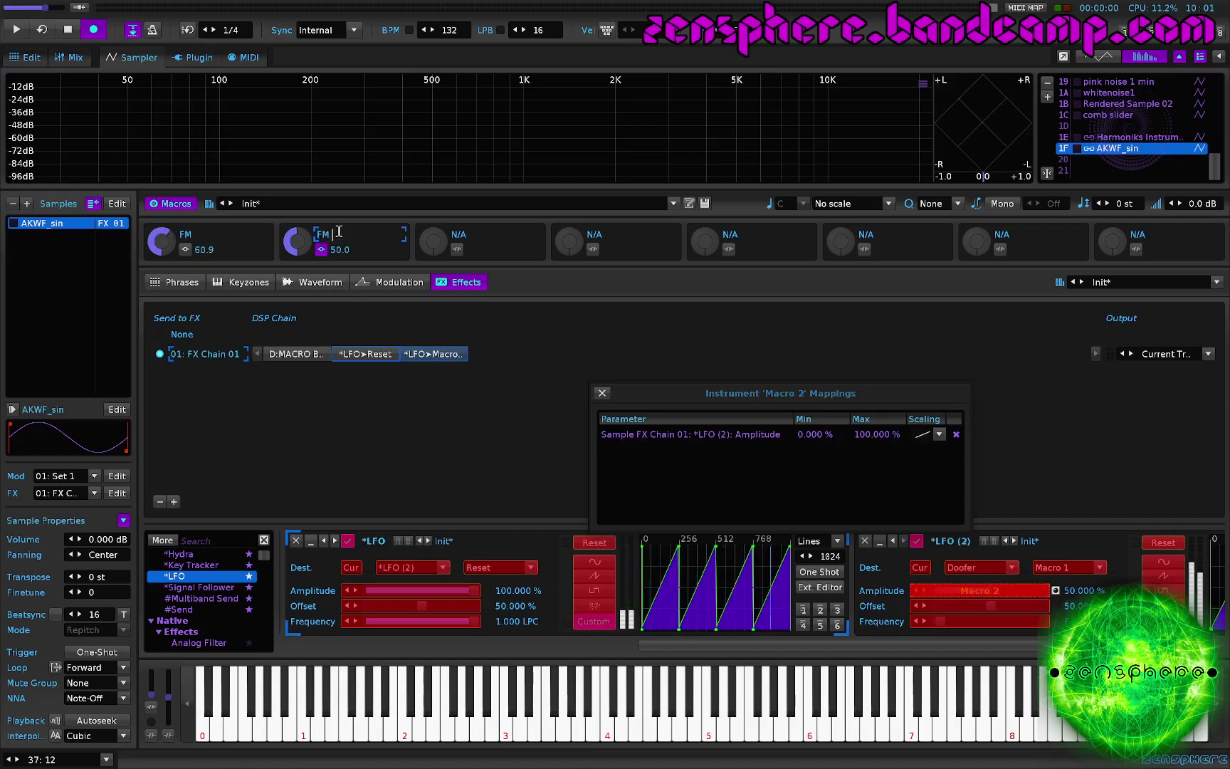
{"action": "type", "text": " amp"}
Map Macro 3 to the Frequency of the first *LFO and rename the macro FM rate
{"action": "left_click", "coordinate": [457, 249]}
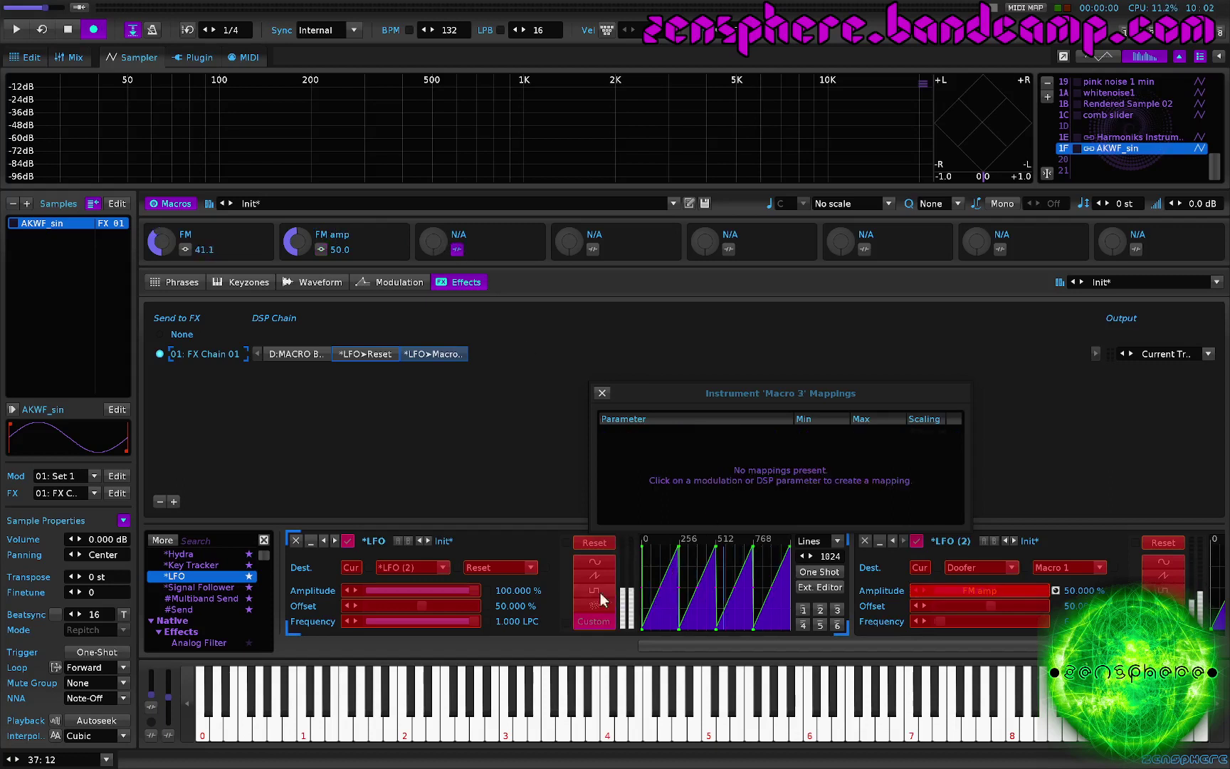
{"action": "left_click", "coordinate": [372, 622]}
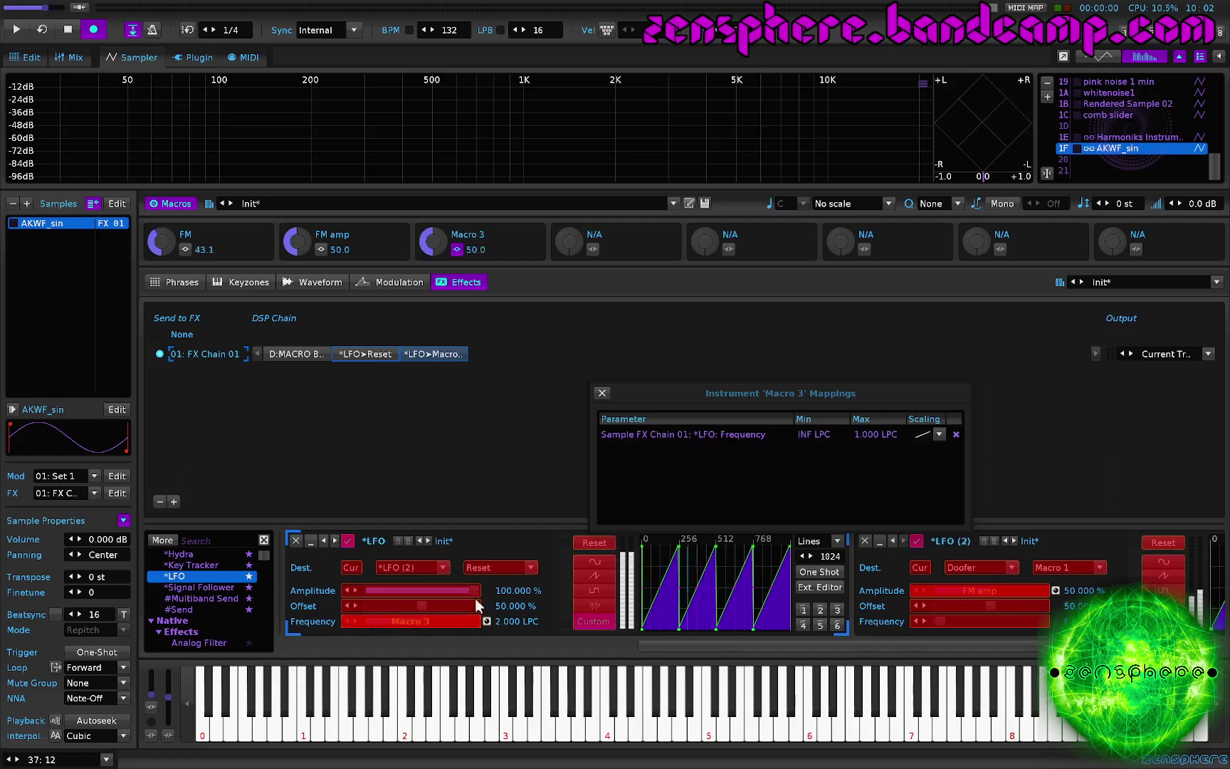
{"action": "double_click", "coordinate": [479, 235]}
{"action": "type", "text": "FM r"}
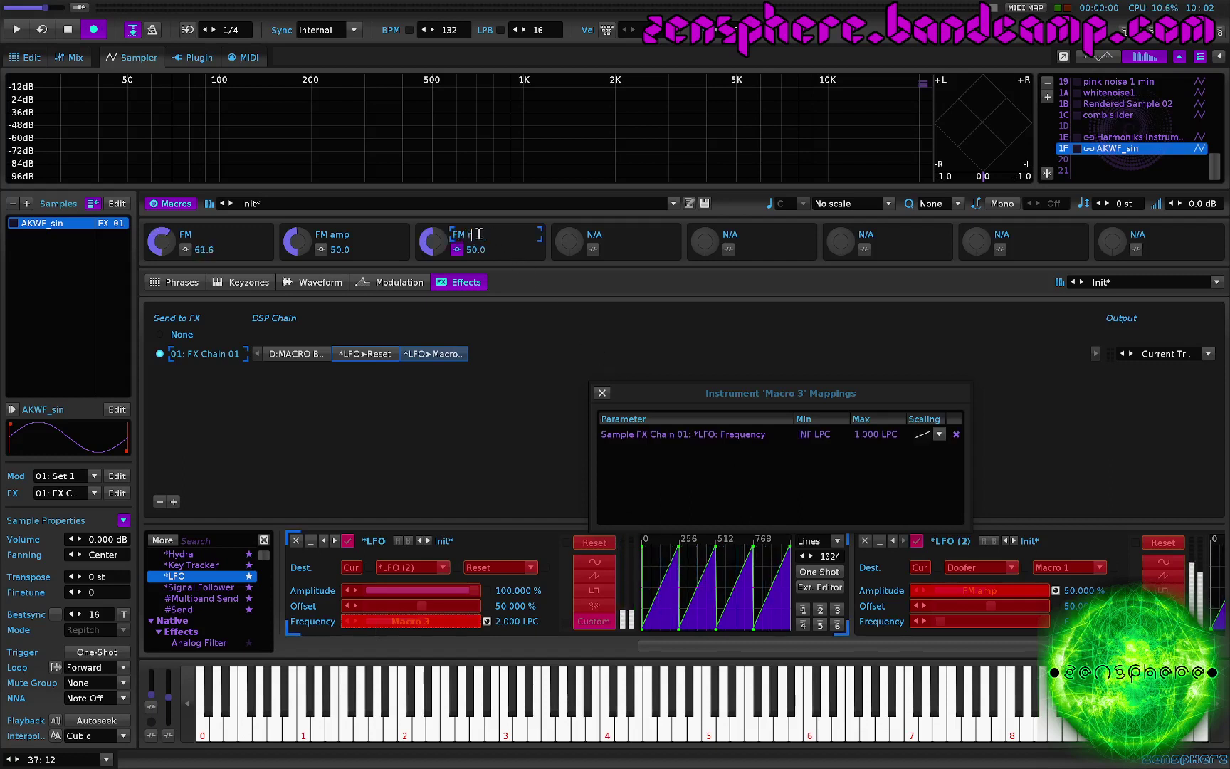
{"action": "type", "text": "ate"}
{"action": "key", "text": "Return"}
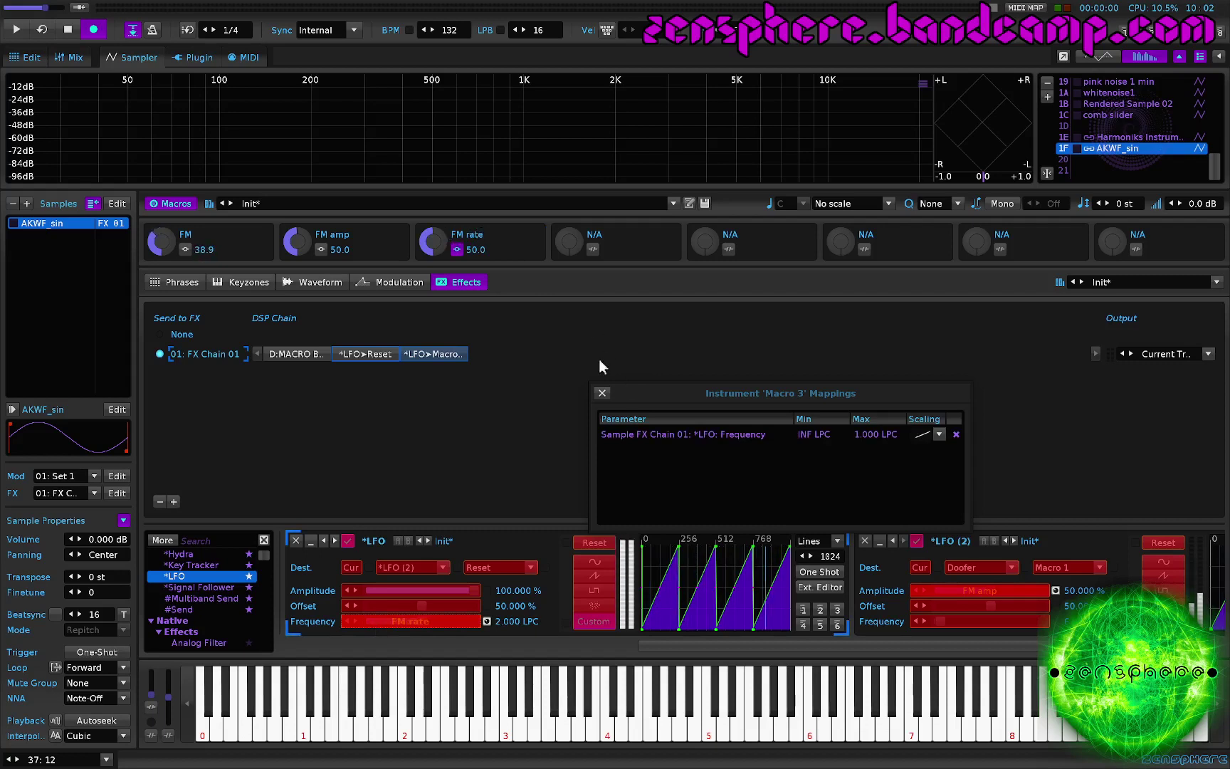
{"action": "left_click", "coordinate": [603, 393]}
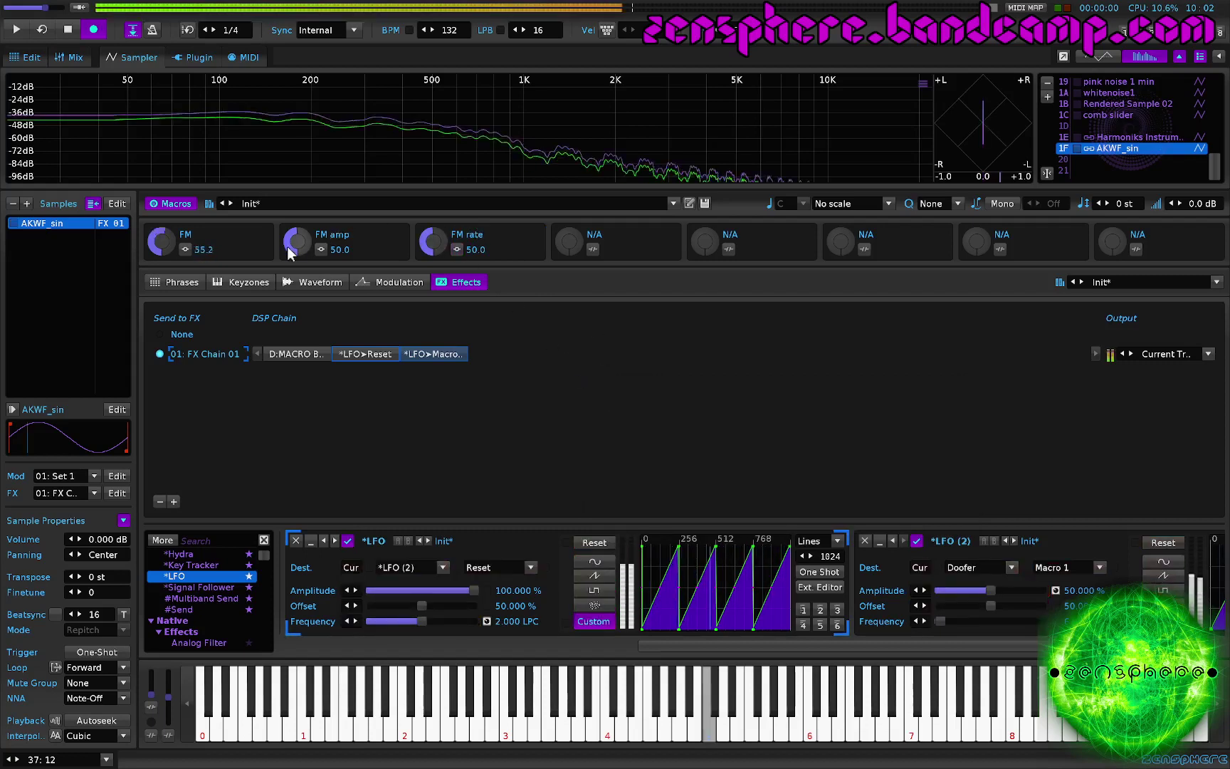
Play test notes while lowering FM amp to 7.6 and FM rate to 16.8
{"action": "left_click_drag", "start_coordinate": [299, 240], "coordinate": [306, 252]}
{"action": "left_click_drag", "start_coordinate": [432, 240], "coordinate": [432, 277]}
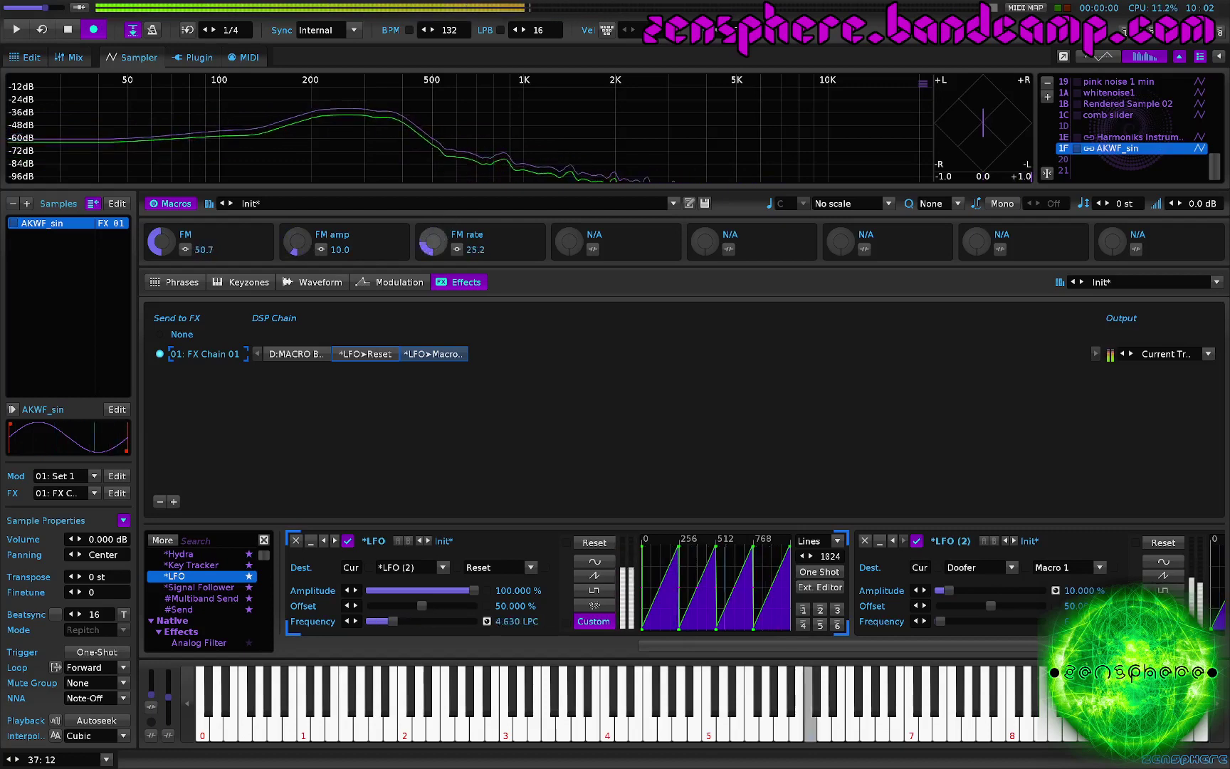
{"action": "left_click_drag", "start_coordinate": [433, 278], "coordinate": [361, 249]}
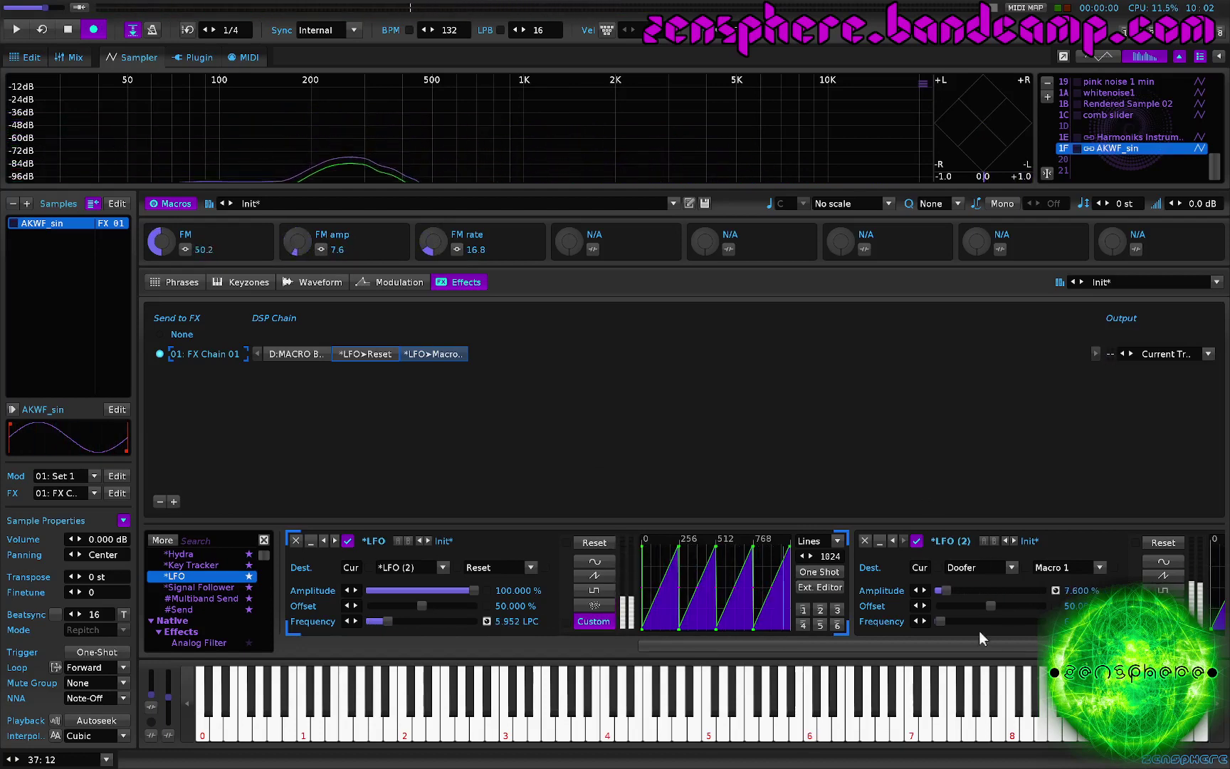
Map Macro 4 to the Offset of *LFO (2) as freq scale and audition it at 75.6 with FM amp at 15.6
{"action": "left_click", "coordinate": [593, 249]}
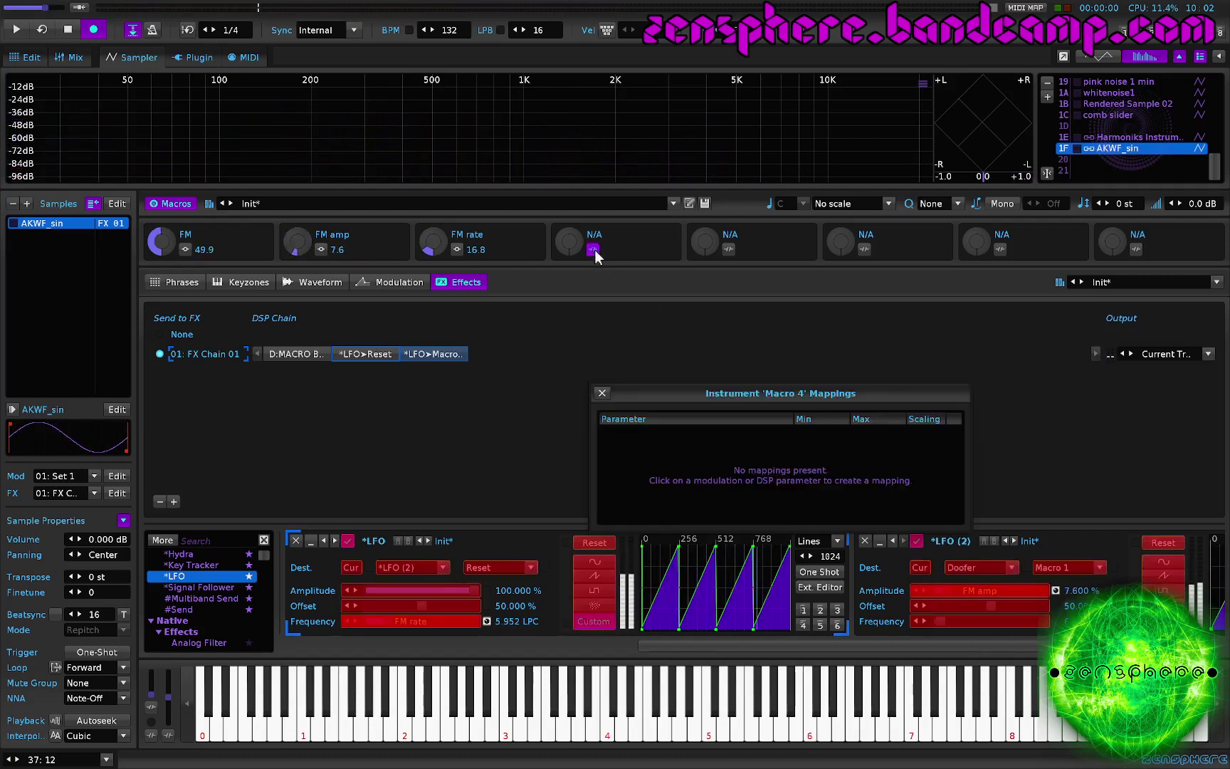
{"action": "left_click", "coordinate": [991, 607]}
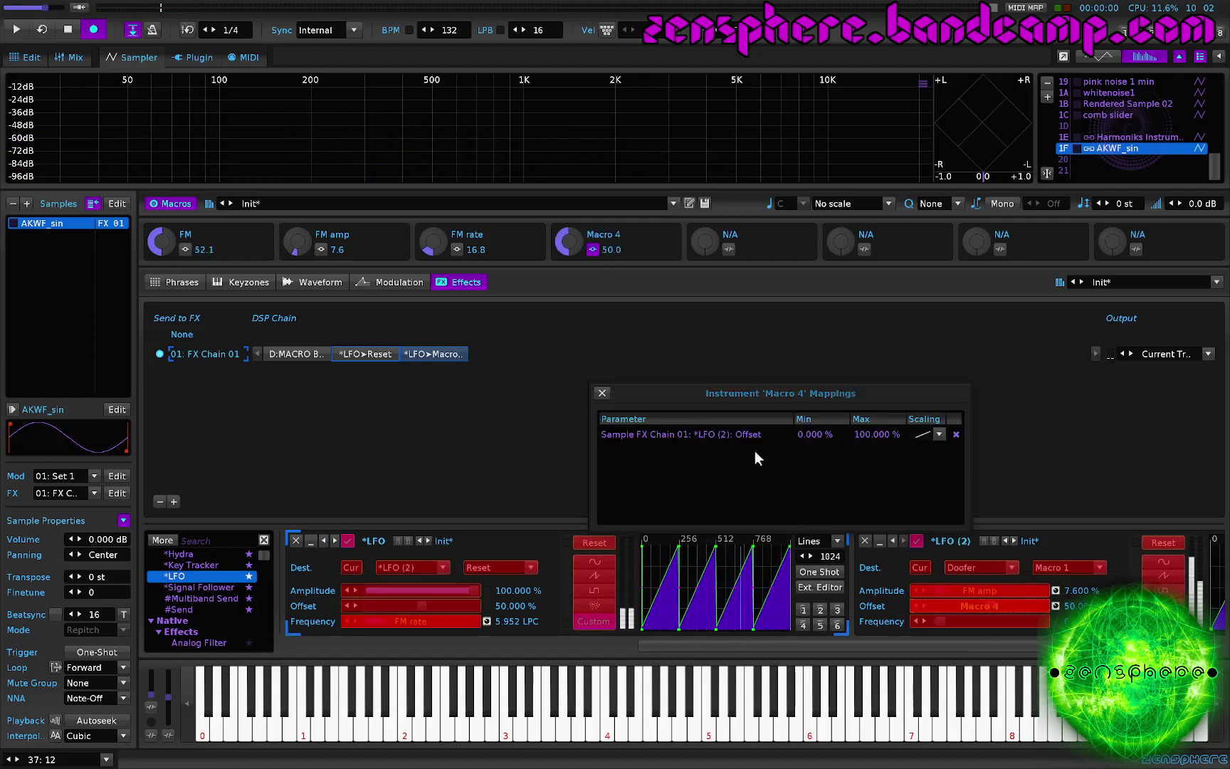
{"action": "left_click", "coordinate": [603, 392]}
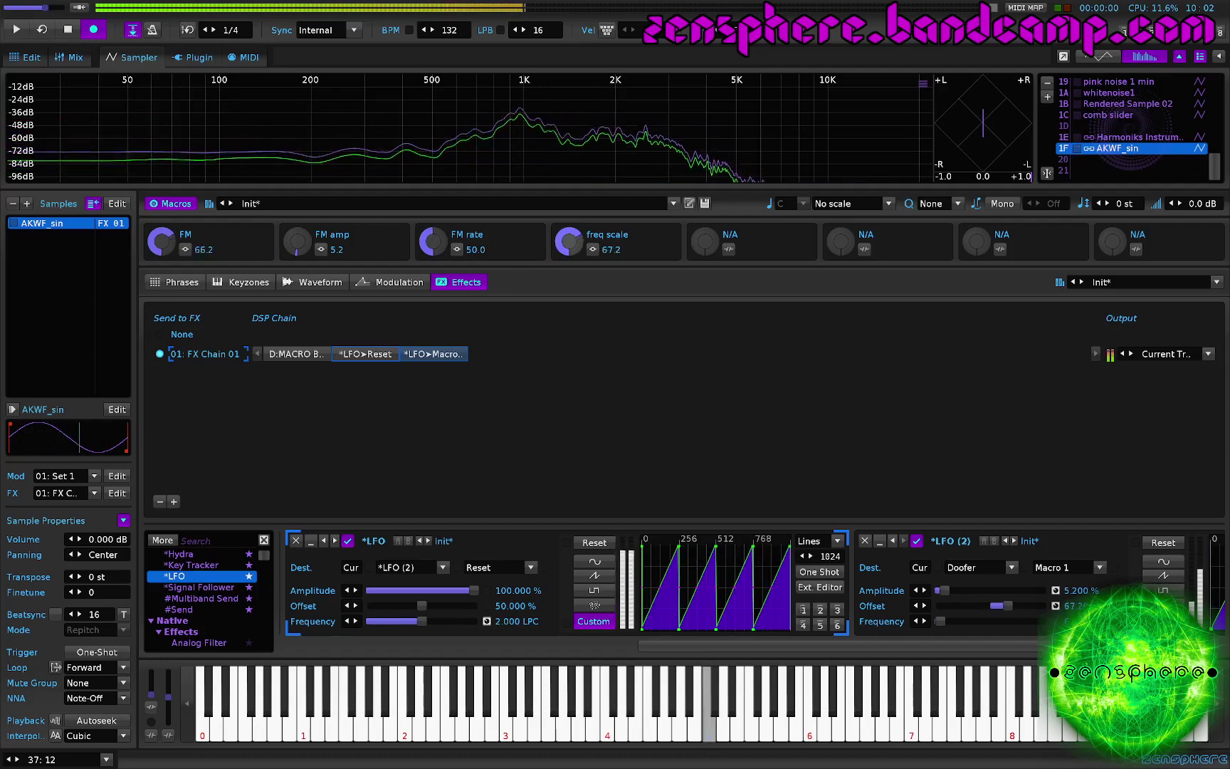
{"action": "left_click_drag", "start_coordinate": [294, 258], "coordinate": [357, 285]}
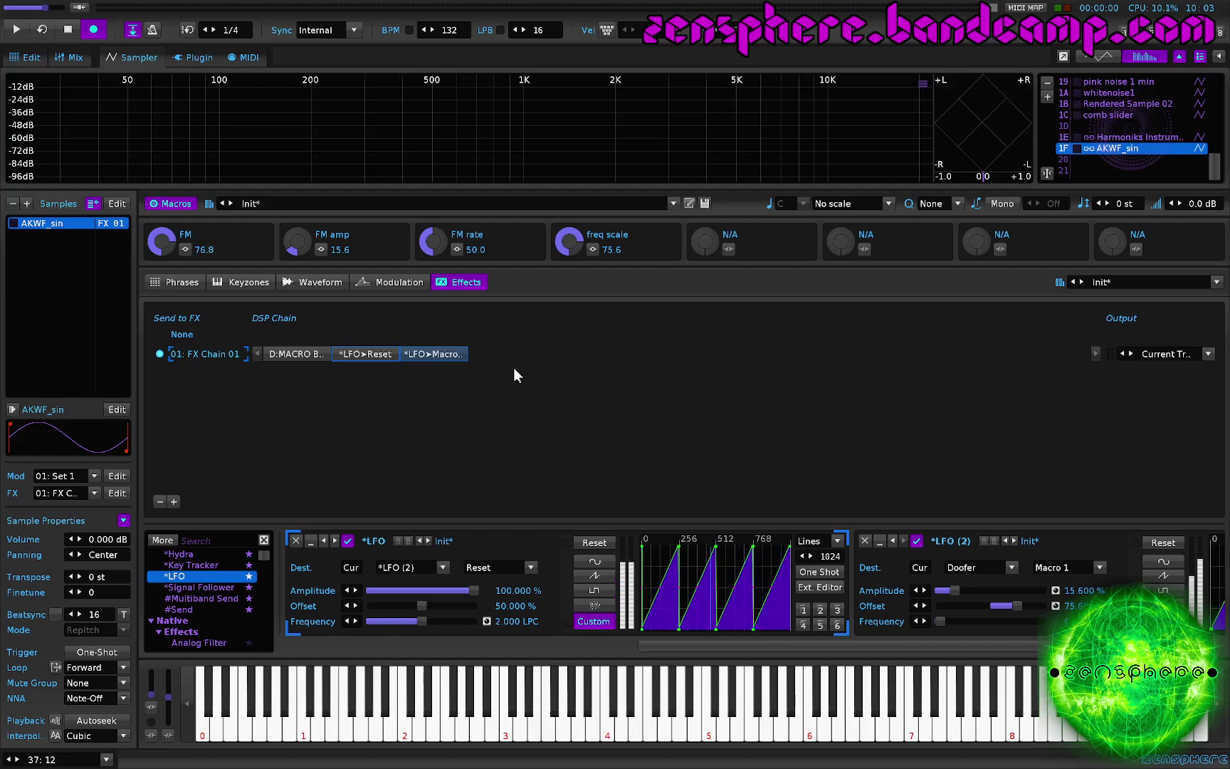
Replace the sine sample with AKWF_saw.wav from the sample browser and play a test note
{"action": "key", "text": "ctrl+alt+b"}
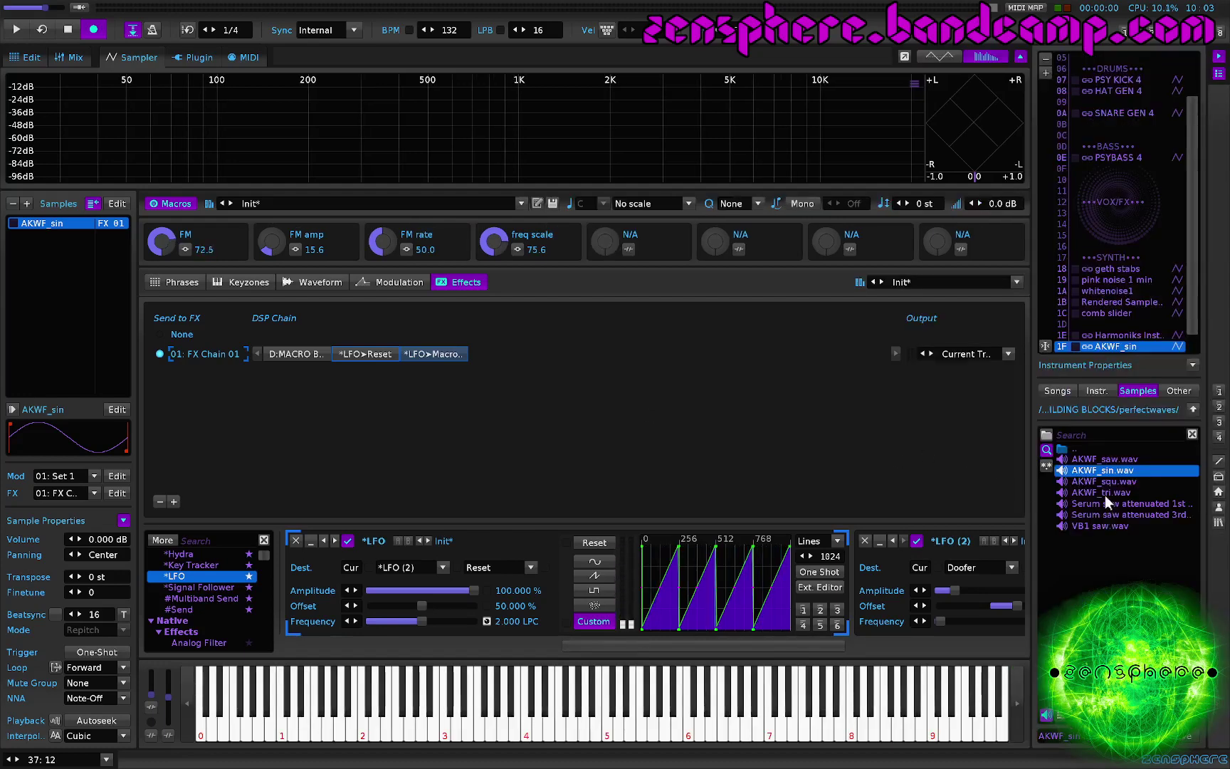
{"action": "double_click", "coordinate": [1114, 461]}
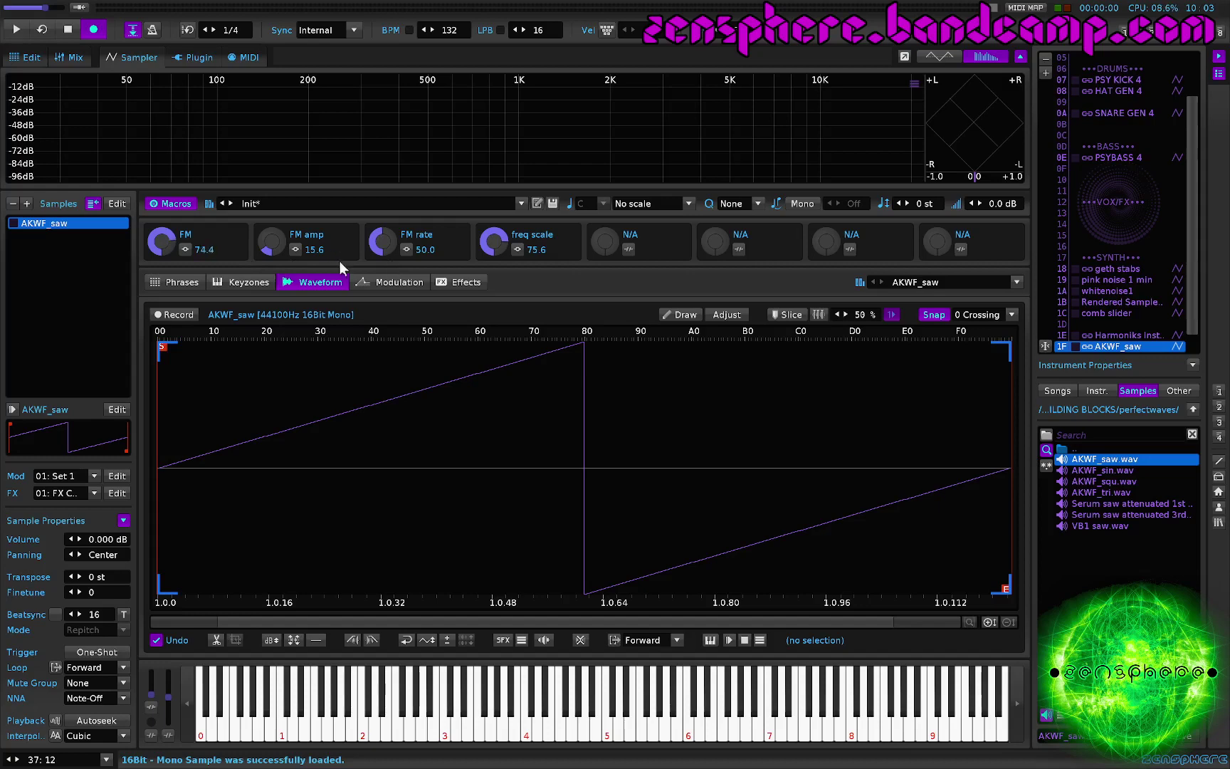
{"action": "key", "text": "q"}
Adjust the macros while auditioning the saw: FM amp 8.4, FM rate 68.4 and freq scale 54.4
{"action": "mouse_move", "coordinate": [272, 243]}
{"action": "left_mouse_down"}
{"action": "mouse_move", "coordinate": [271, 224]}
{"action": "mouse_move", "coordinate": [272, 249]}
{"action": "left_mouse_up"}
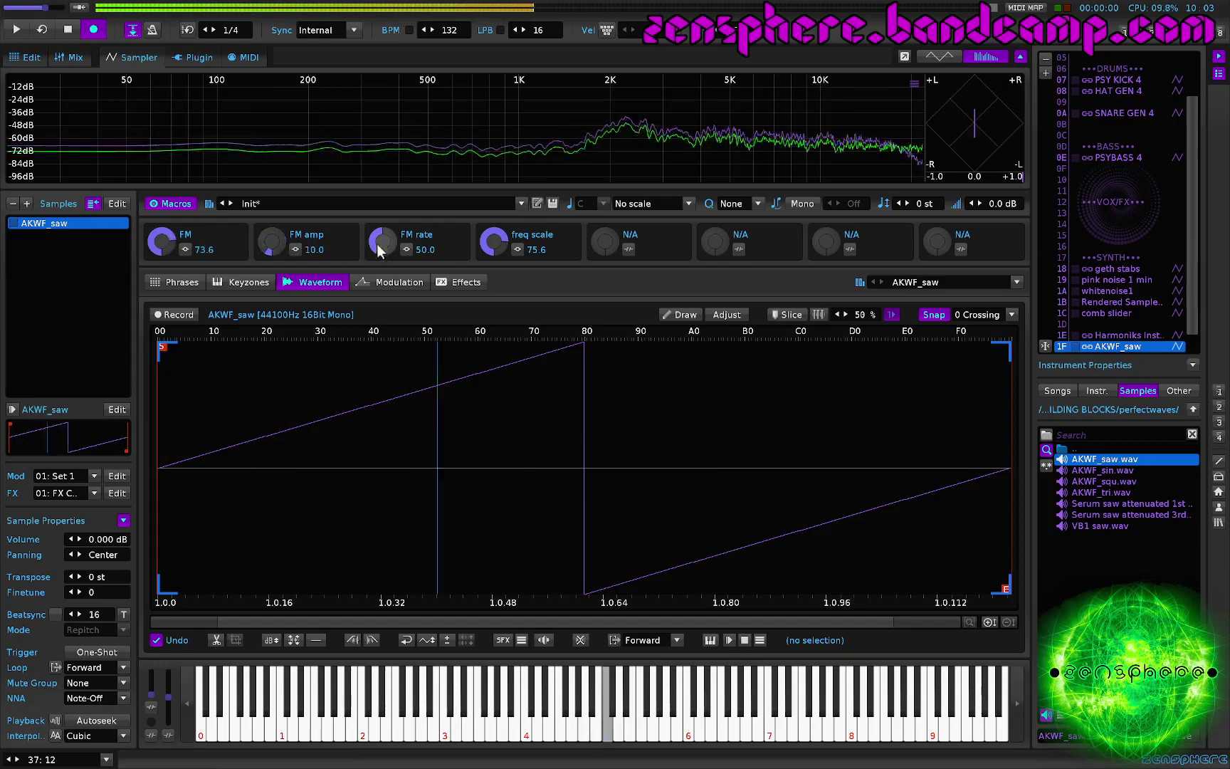
{"action": "left_click_drag", "start_coordinate": [379, 244], "coordinate": [378, 211]}
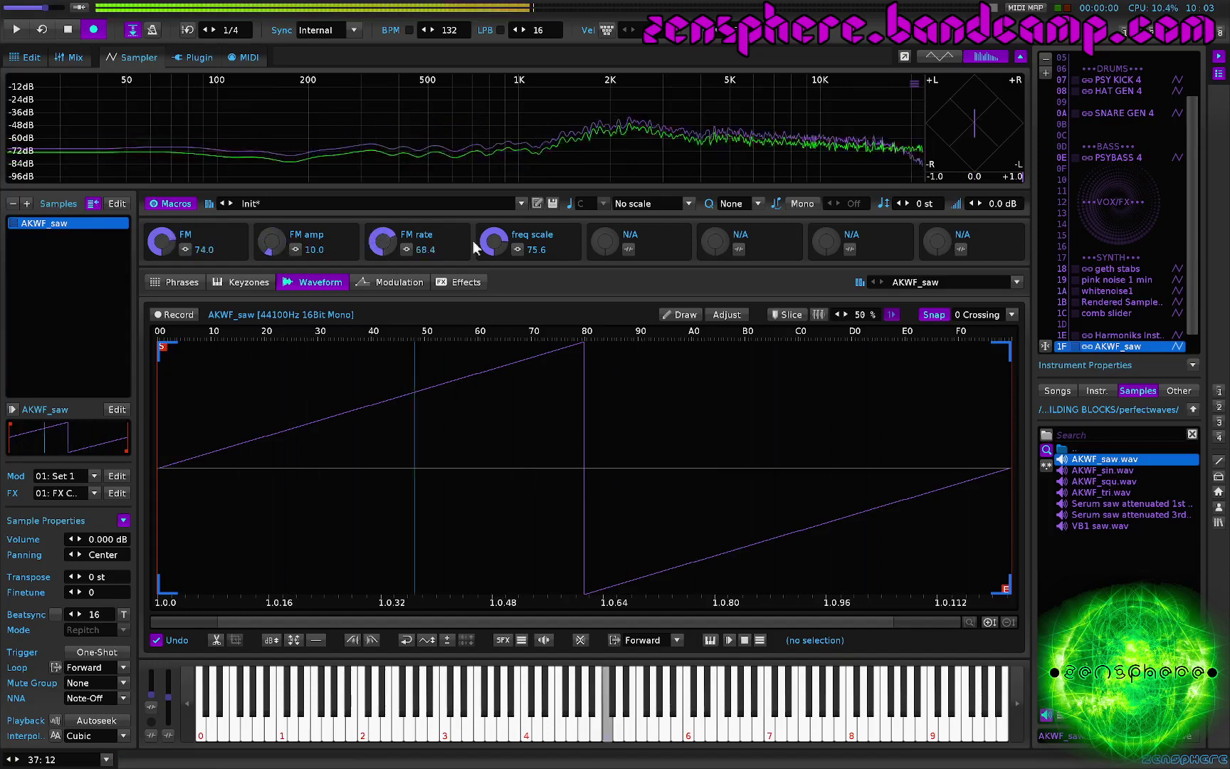
{"action": "left_click_drag", "start_coordinate": [490, 244], "coordinate": [490, 296]}
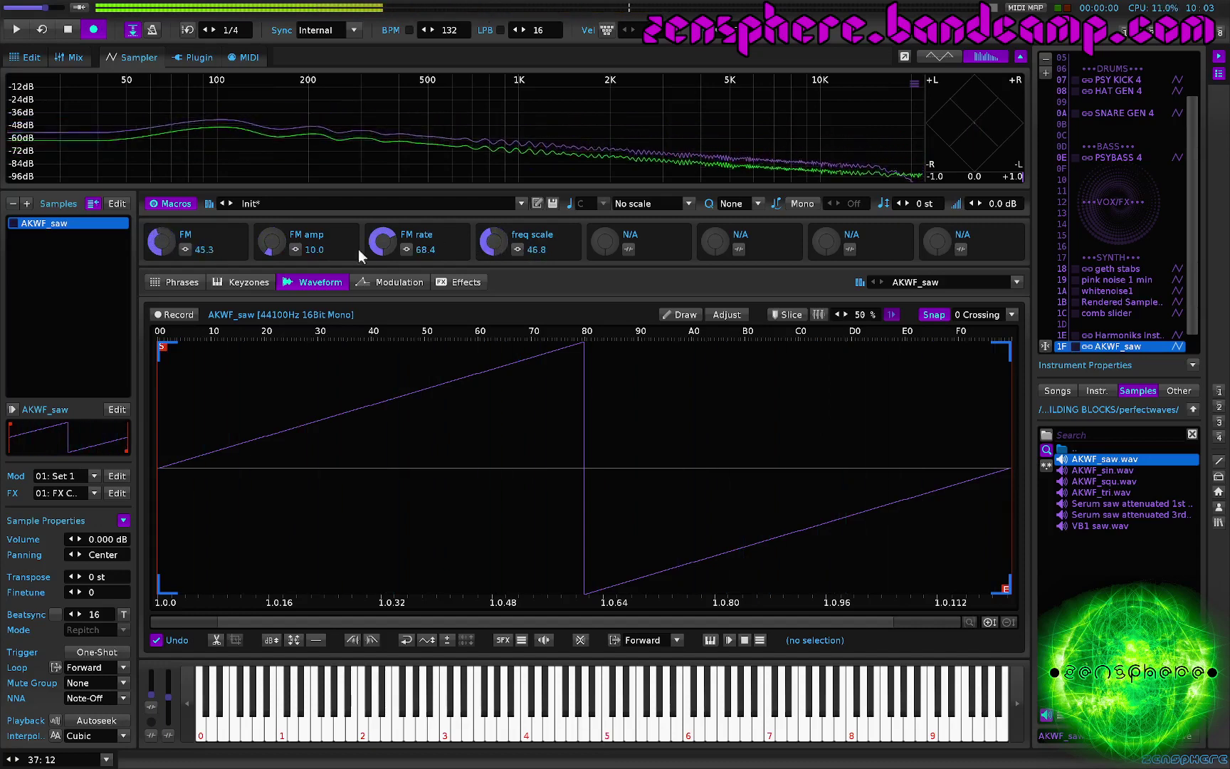
{"action": "left_click_drag", "start_coordinate": [276, 246], "coordinate": [277, 249]}
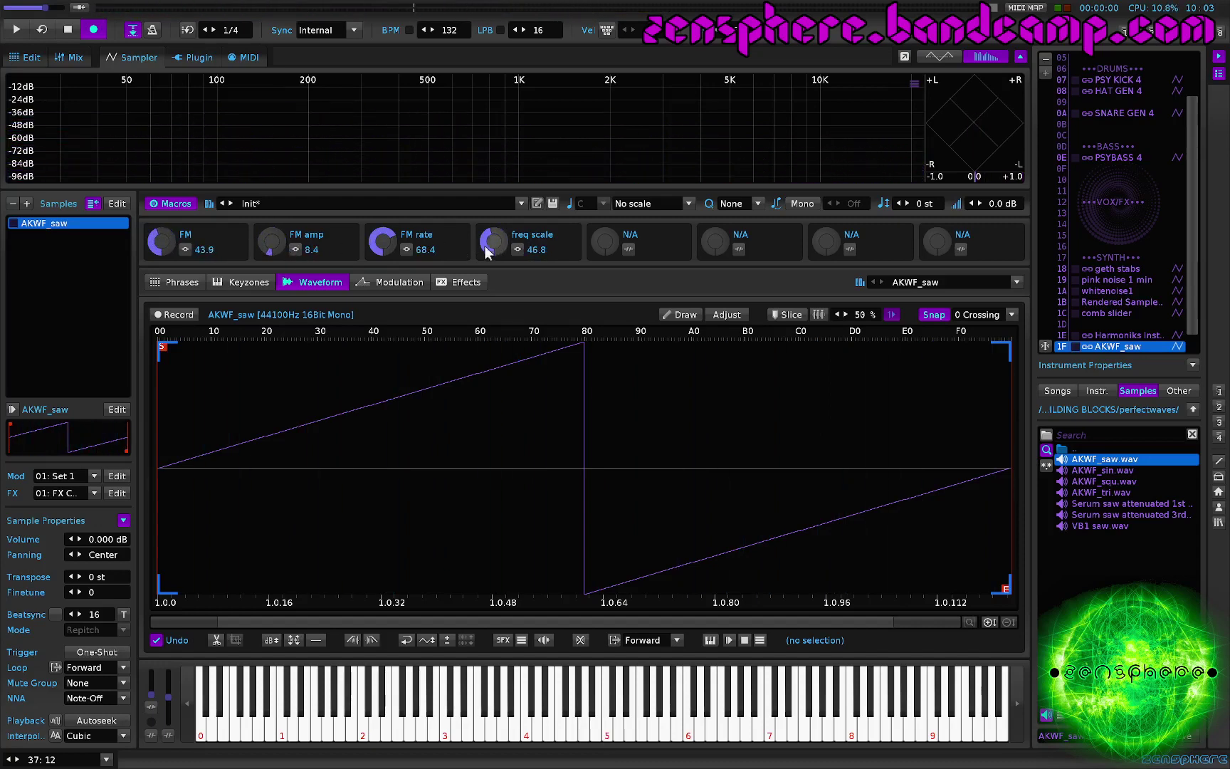
{"action": "mouse_move", "coordinate": [490, 246]}
{"action": "left_mouse_down"}
{"action": "mouse_move", "coordinate": [490, 197]}
{"action": "mouse_move", "coordinate": [490, 233]}
{"action": "left_mouse_up"}
Load AKWF_tri.wav in place of the saw sample and lower FM amp to 6.8 while playing a test note
{"action": "double_click", "coordinate": [1113, 496]}
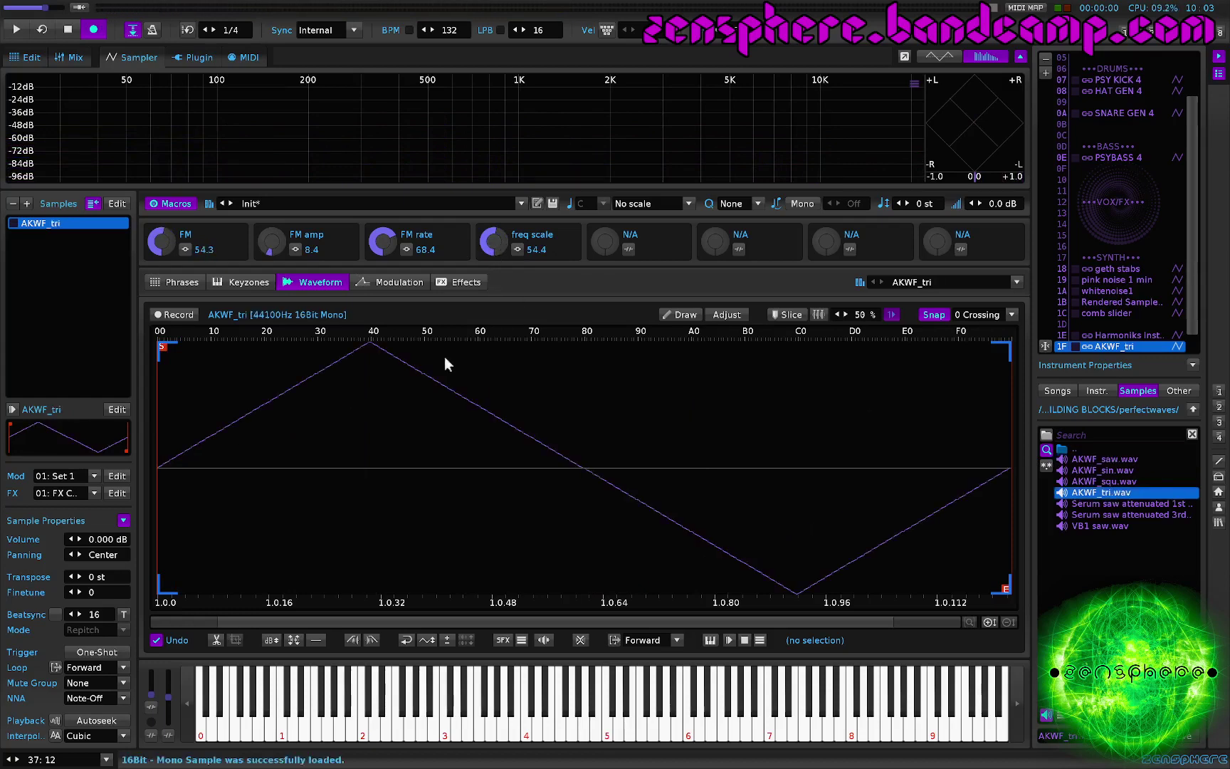
{"action": "key", "text": "q"}
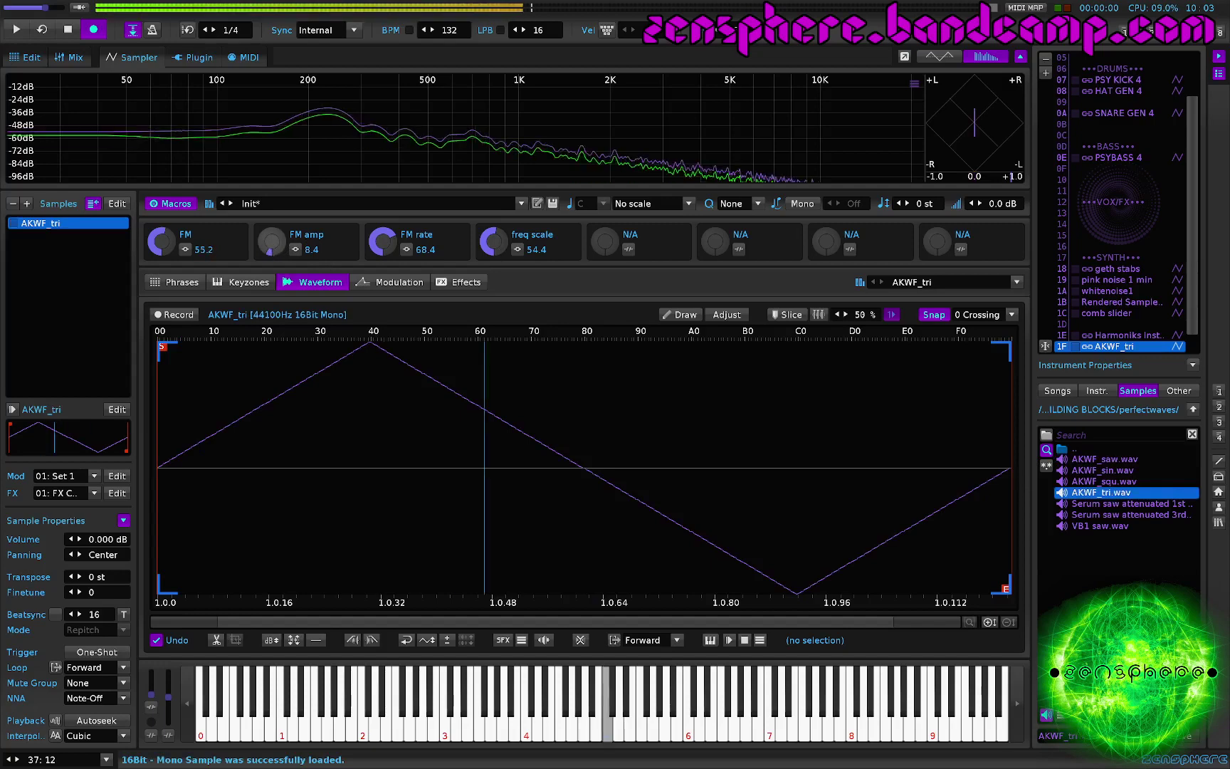
{"action": "left_click_drag", "start_coordinate": [162, 242], "coordinate": [163, 240]}
{"action": "left_click_drag", "start_coordinate": [273, 243], "coordinate": [273, 246]}
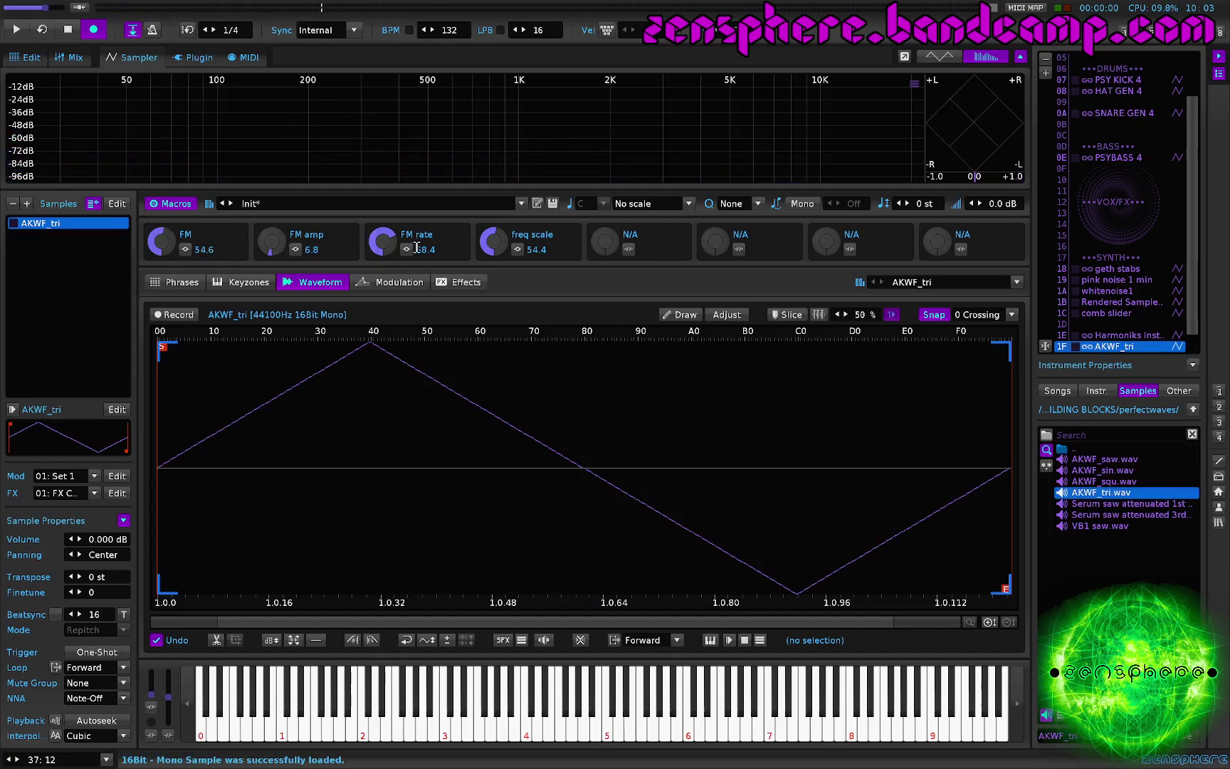
Try a maximum of 68% for the amplitude range in the FM amp macro's mapping
{"action": "left_click", "coordinate": [294, 249]}
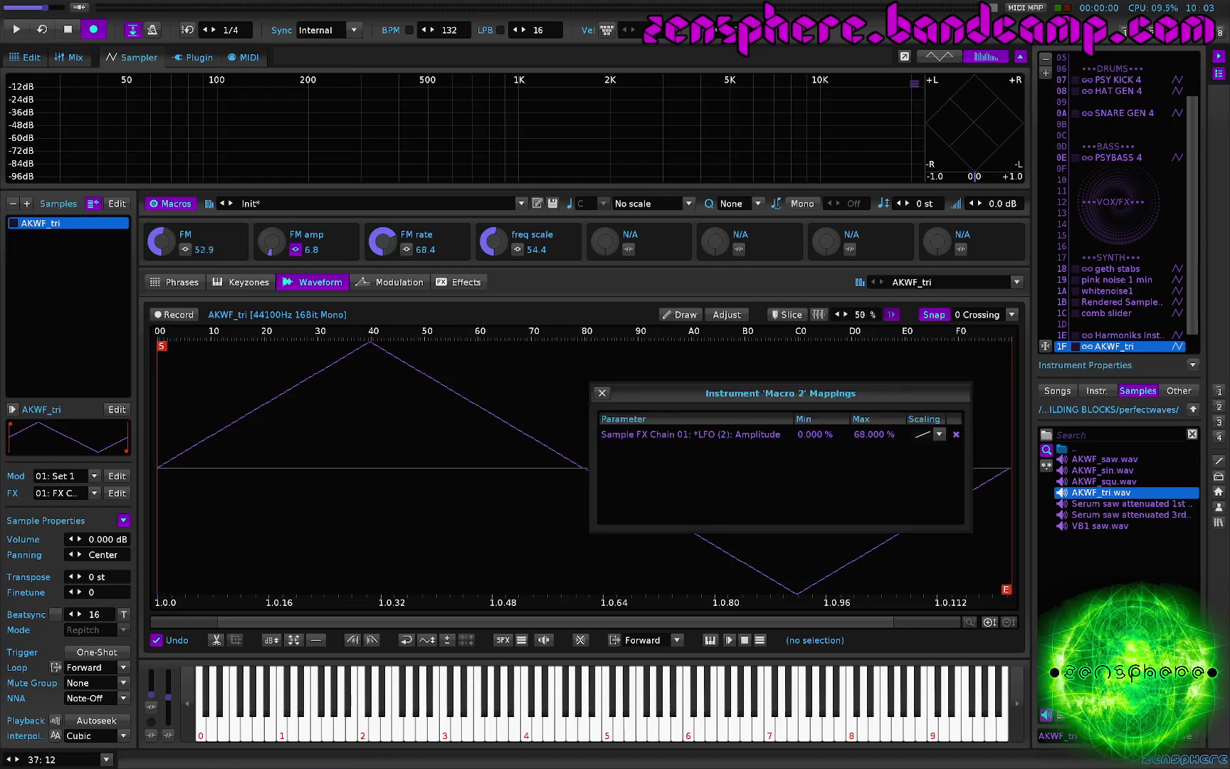
{"action": "left_click", "coordinate": [601, 393]}
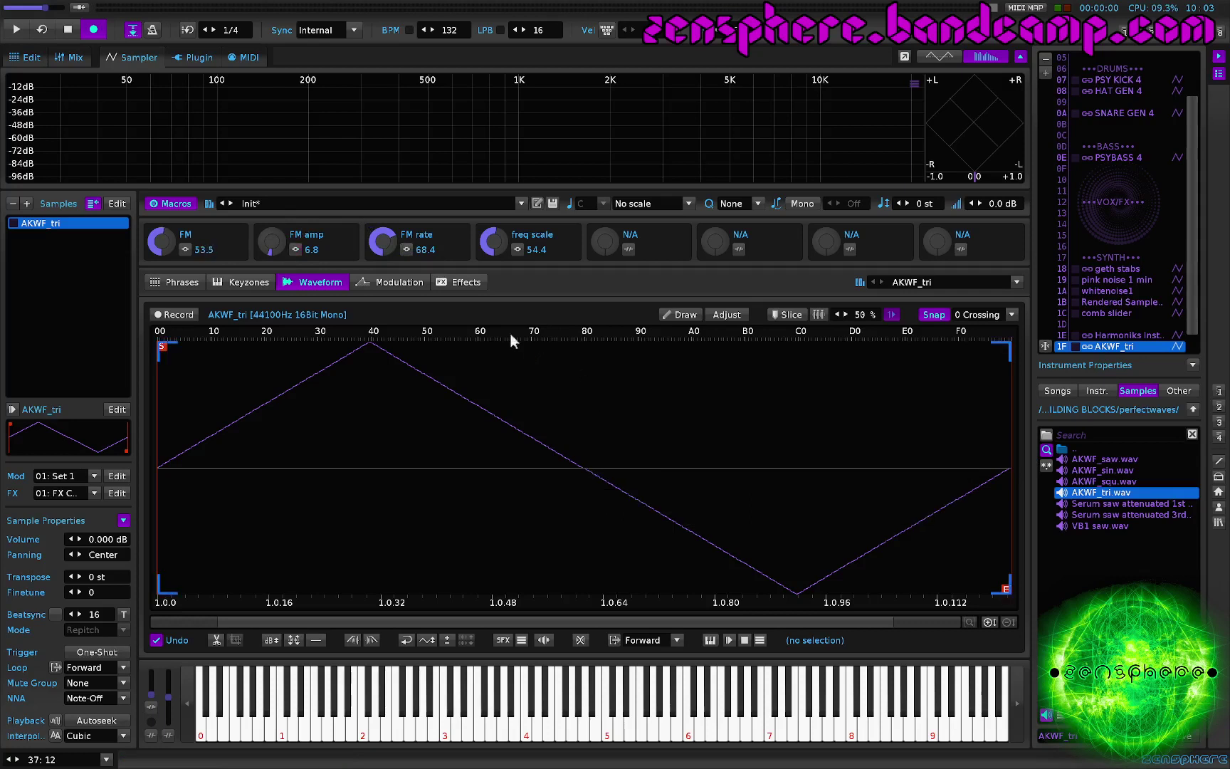
Rename the first *LFO in the instrument's effect chain RESET
{"action": "left_click", "coordinate": [462, 284]}
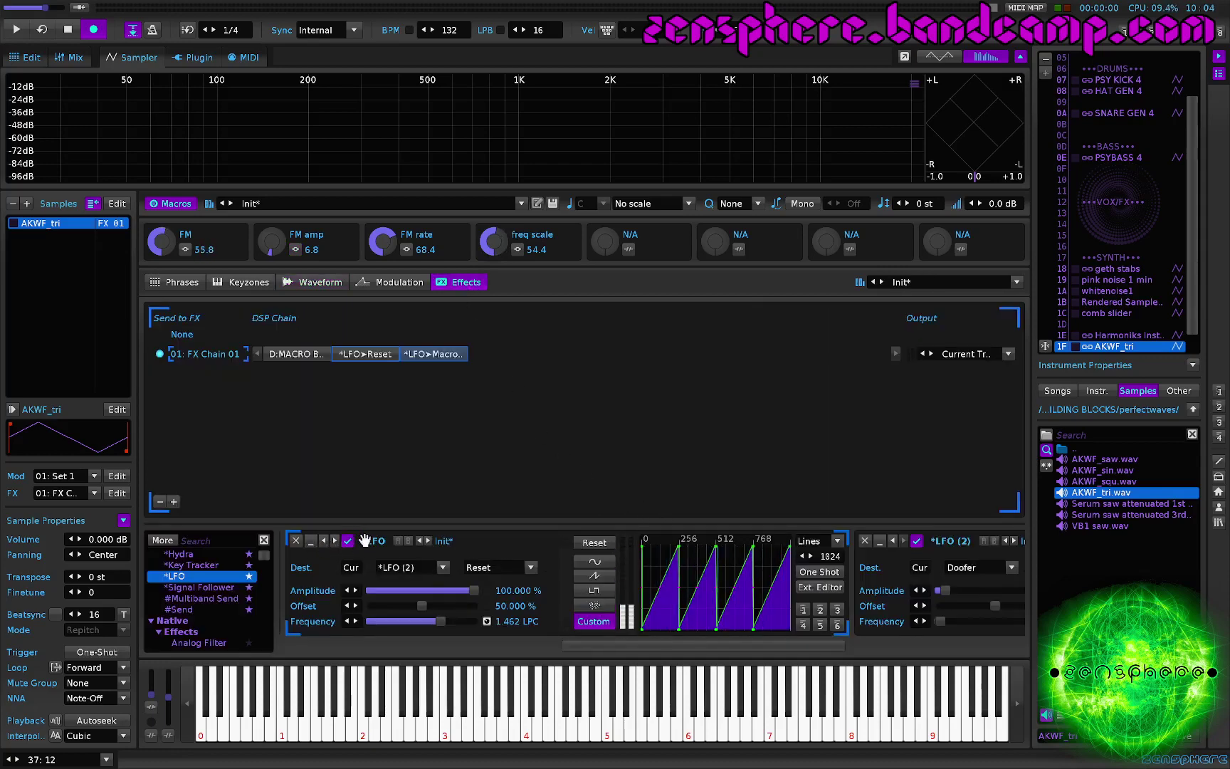
{"action": "left_click", "coordinate": [370, 540]}
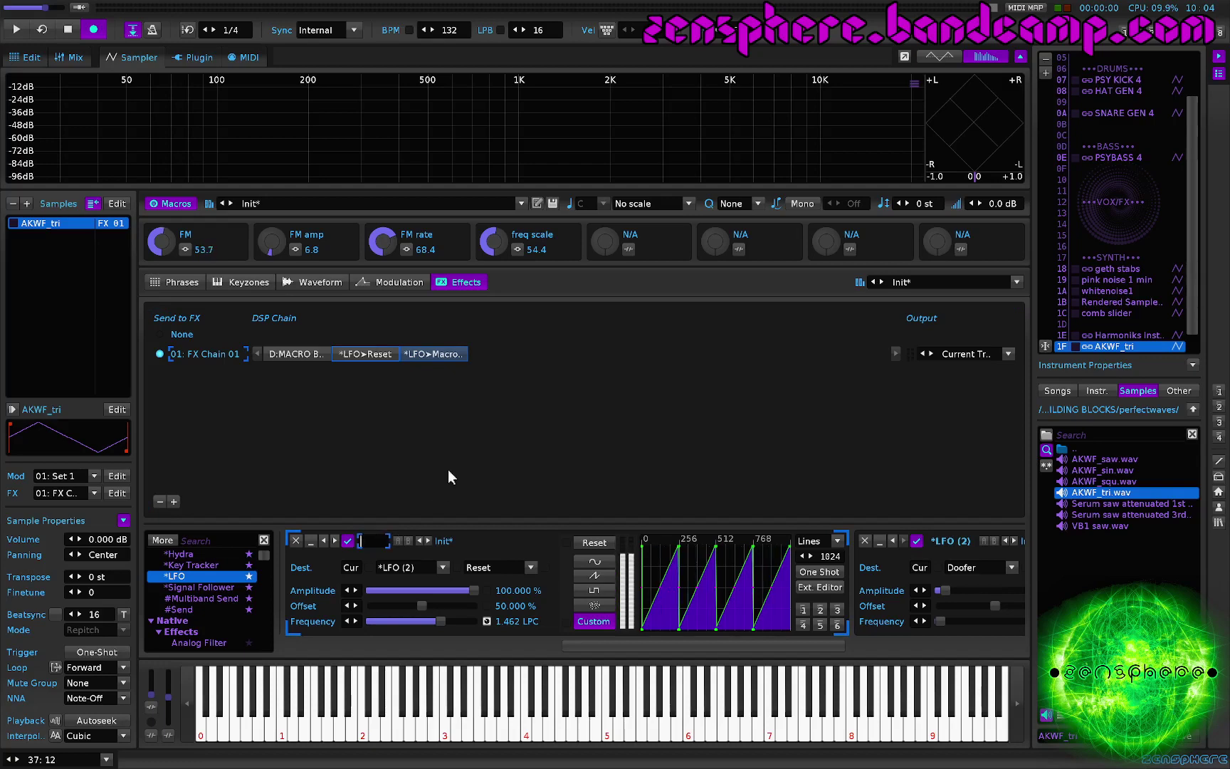
{"action": "type", "text": "RESET"}
{"action": "key", "text": "Return"}
Rename *LFO (2) in the effect chain FM shape
{"action": "scroll", "coordinate": [529, 549], "scroll_direction": "down", "scroll_amount": 5}
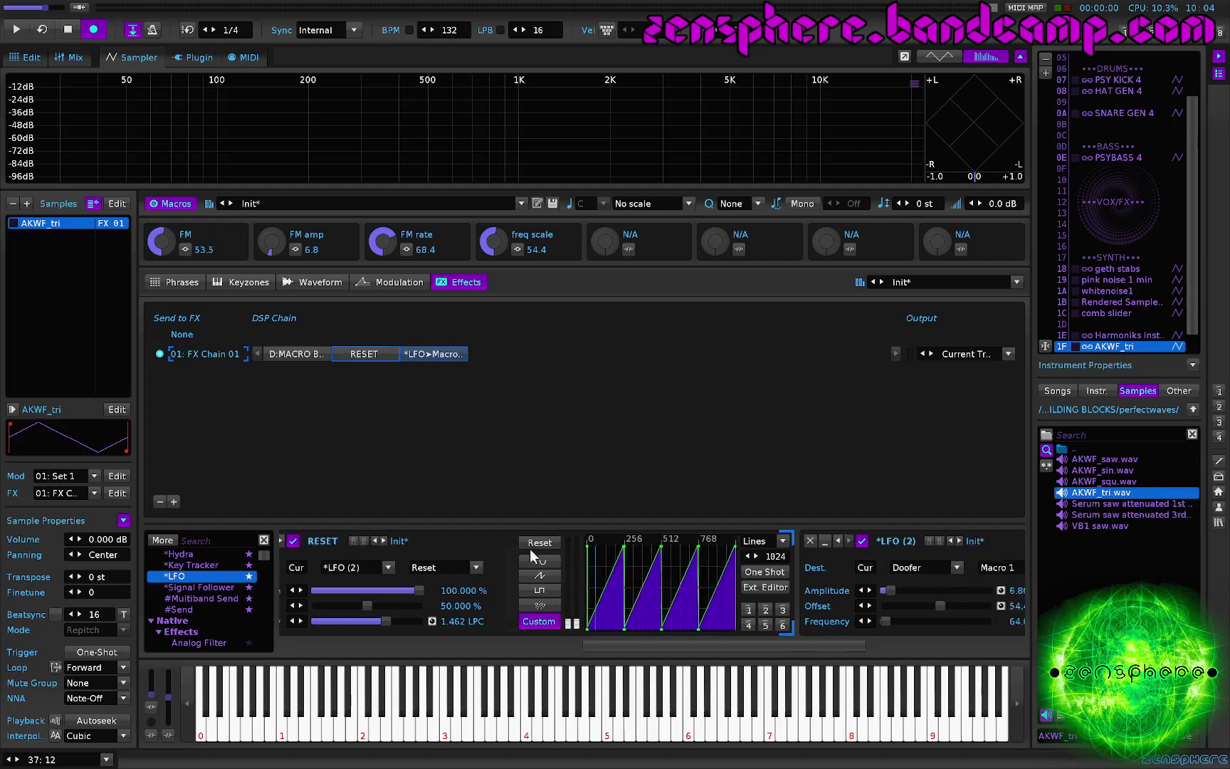
{"action": "double_click", "coordinate": [674, 544]}
{"action": "type", "text": "F"}
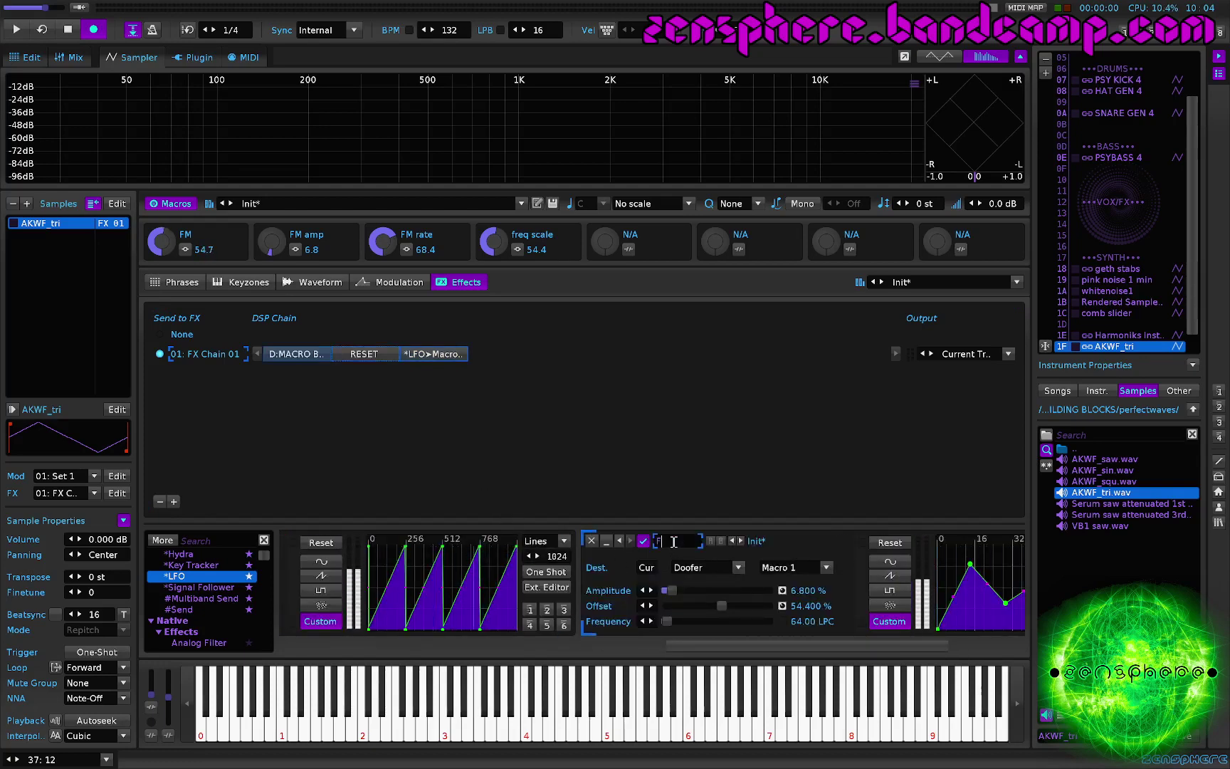
{"action": "type", "text": "M shape"}
{"action": "key", "text": "Return"}
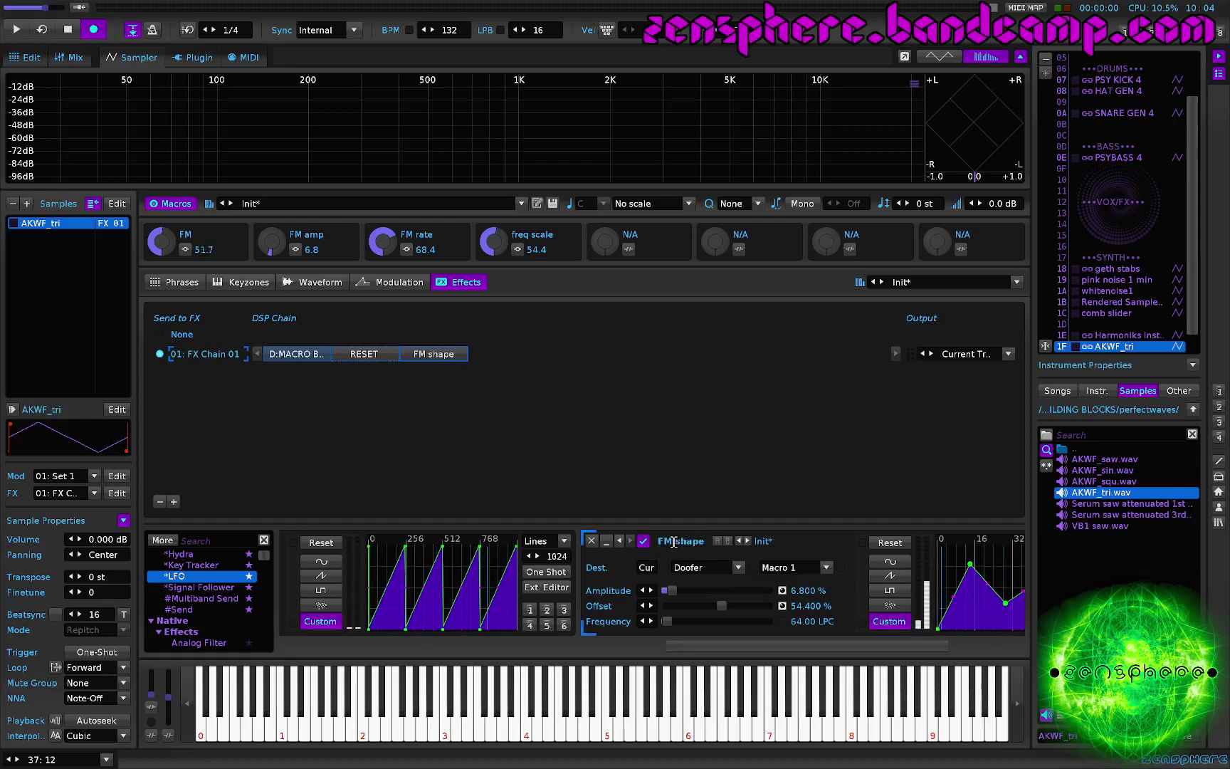
Collapse and re-expand the RESET device in the effect chain
{"action": "scroll", "coordinate": [576, 576], "scroll_direction": "up", "scroll_amount": 4}
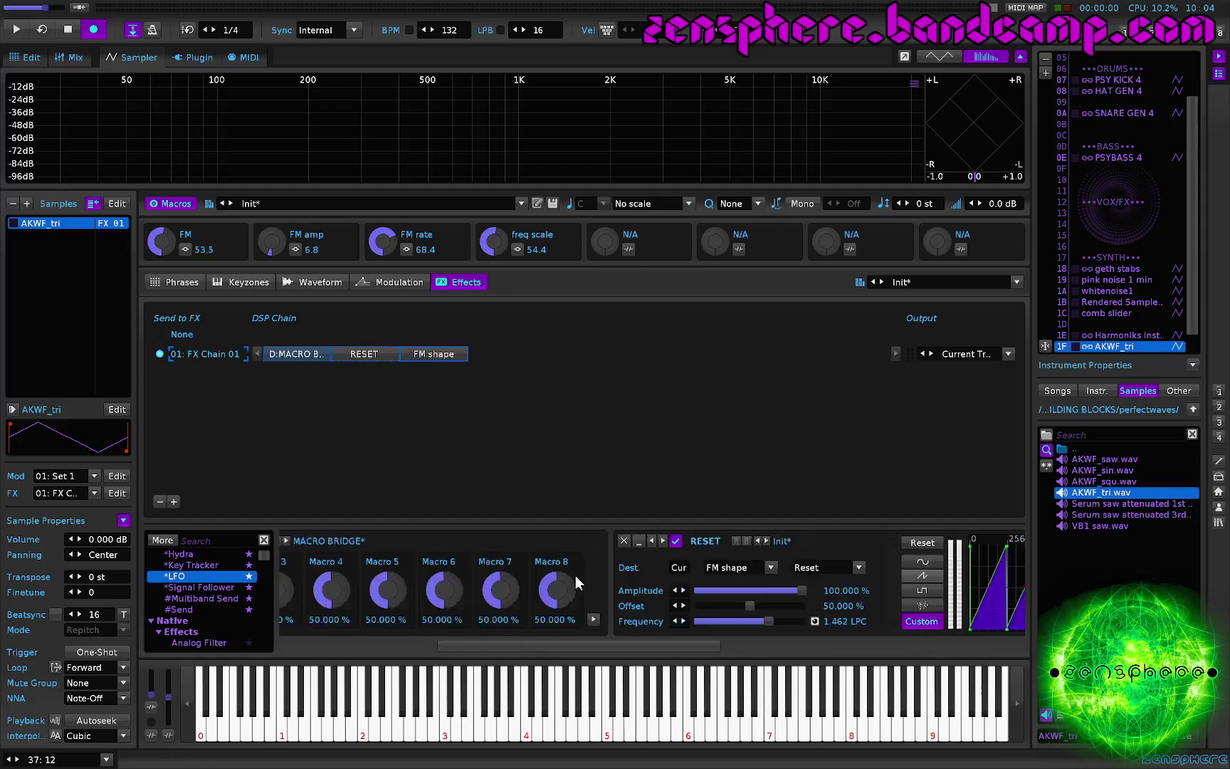
{"action": "left_click", "coordinate": [638, 541]}
{"action": "left_click", "coordinate": [638, 541]}
{"action": "scroll", "coordinate": [850, 601], "scroll_direction": "right", "scroll_amount": 3}
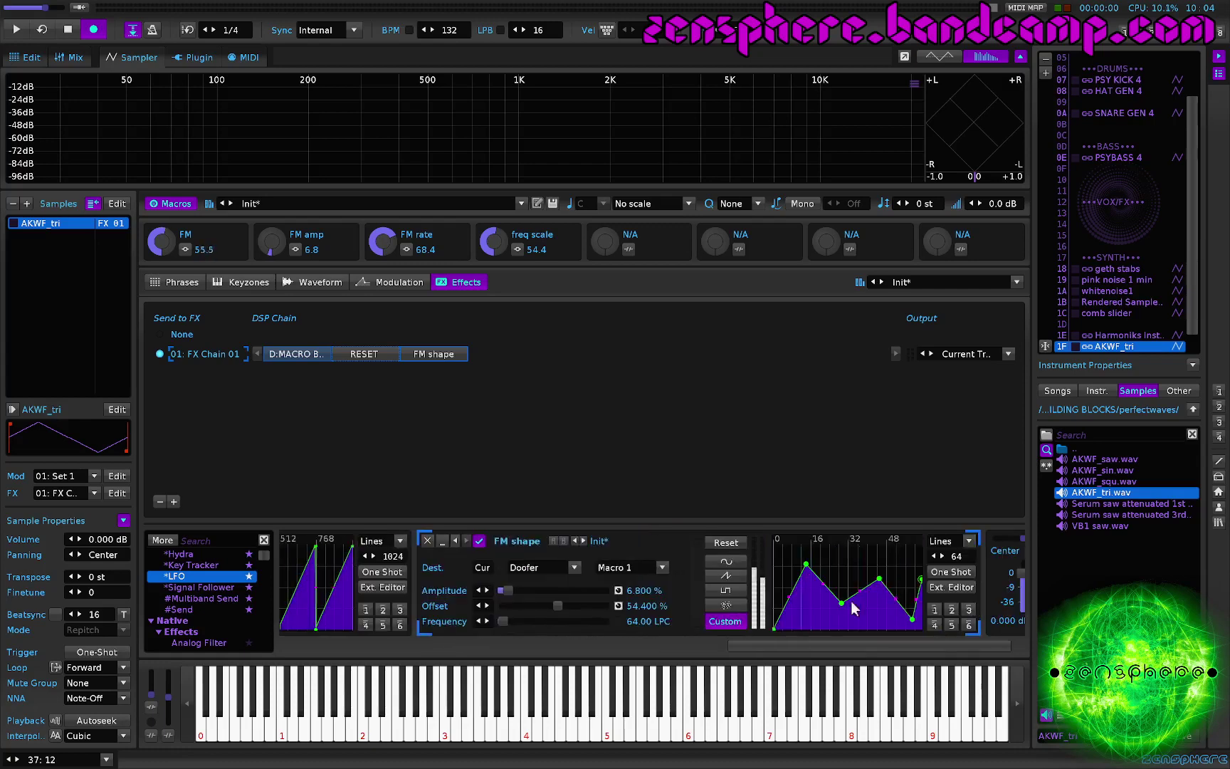
Collapse the RESET device and redraw FM shape's custom envelope as a triangle peaking at 100% on line 32
{"action": "scroll", "coordinate": [526, 604], "scroll_direction": "left", "scroll_amount": 3}
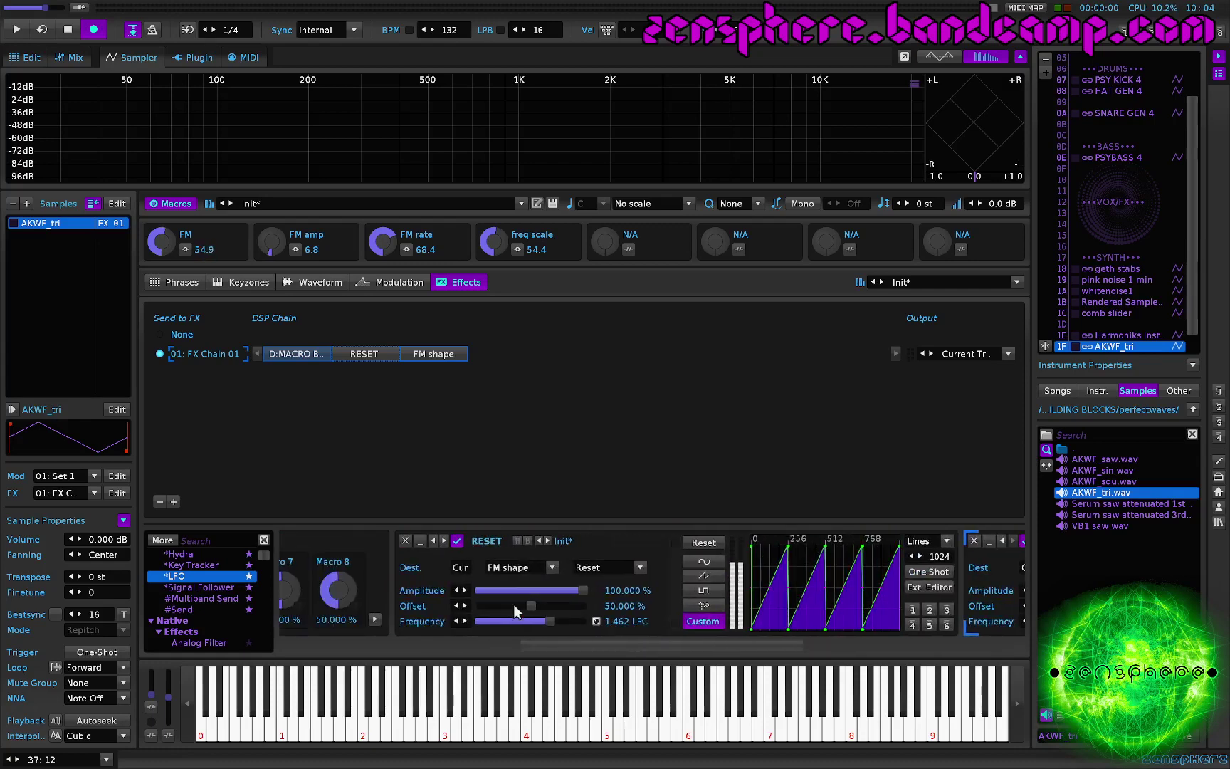
{"action": "left_click", "coordinate": [420, 541]}
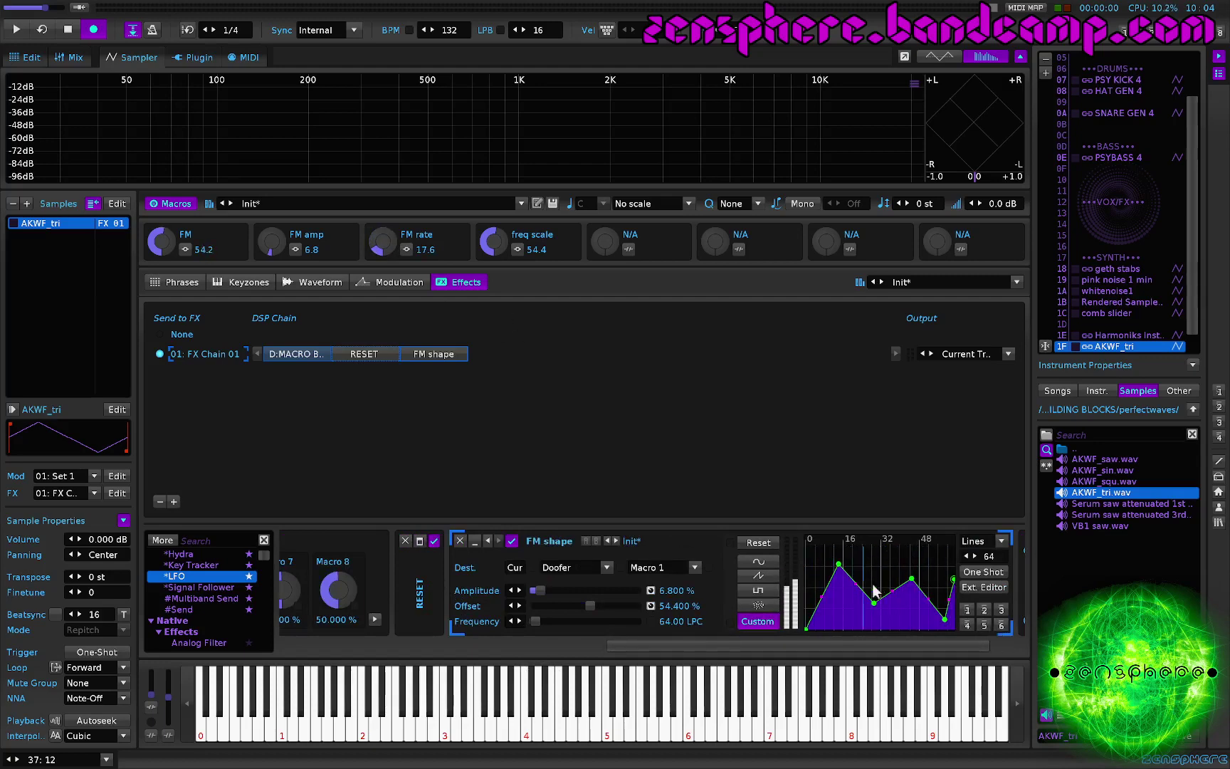
{"action": "right_click", "coordinate": [879, 539]}
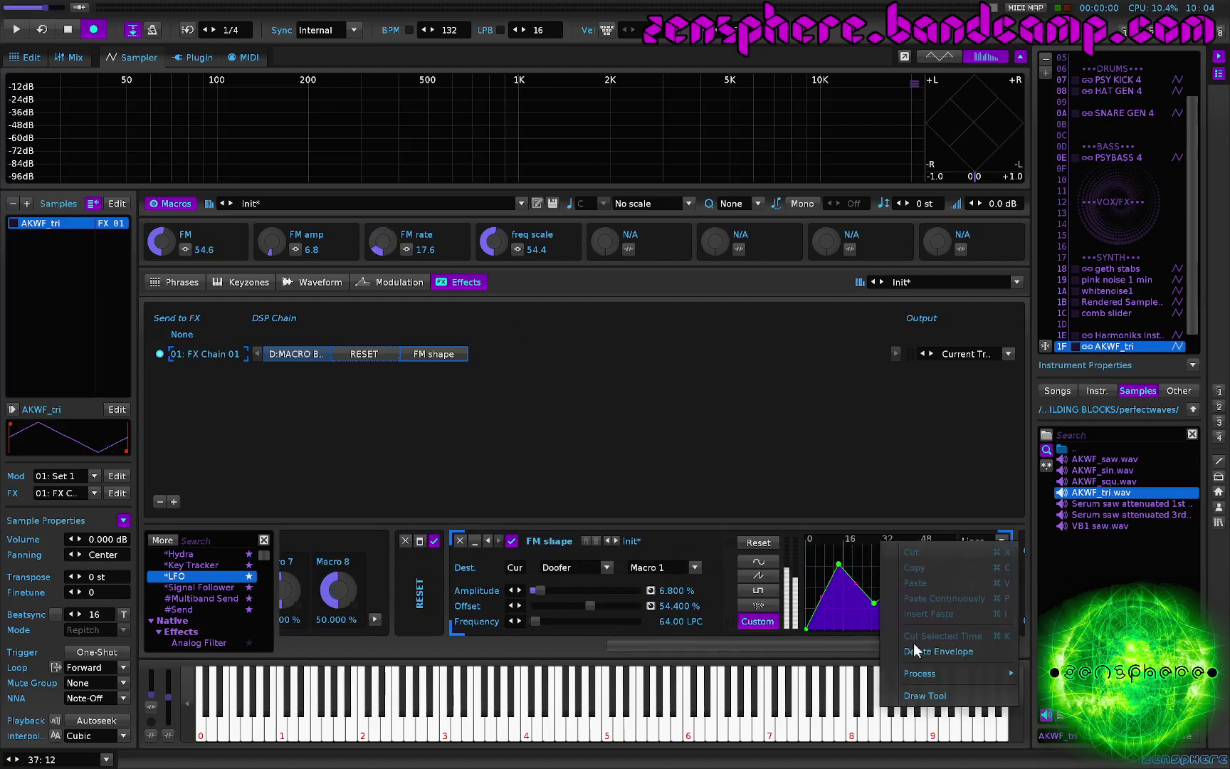
{"action": "left_click", "coordinate": [954, 651]}
{"action": "left_click_drag", "start_coordinate": [885, 568], "coordinate": [805, 630]}
{"action": "left_click_drag", "start_coordinate": [934, 606], "coordinate": [953, 630]}
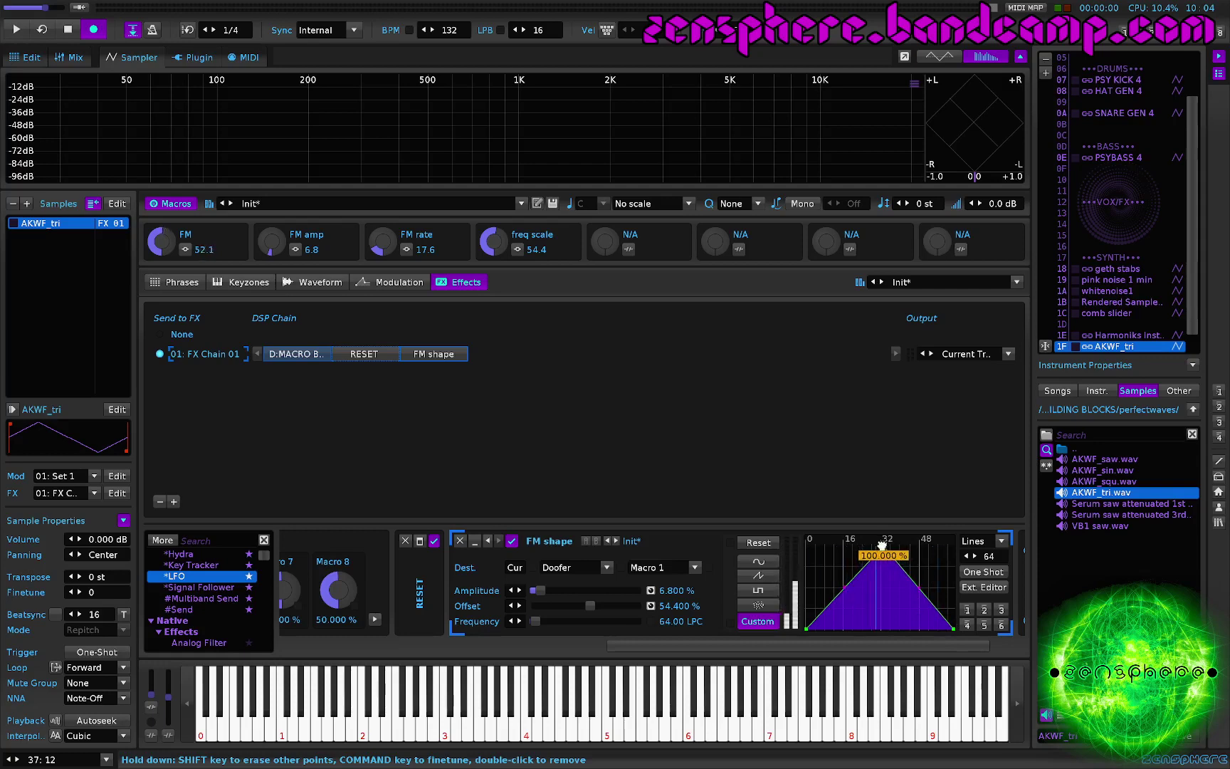
{"action": "left_click", "coordinate": [984, 586]}
{"action": "left_click_drag", "start_coordinate": [610, 341], "coordinate": [591, 339]}
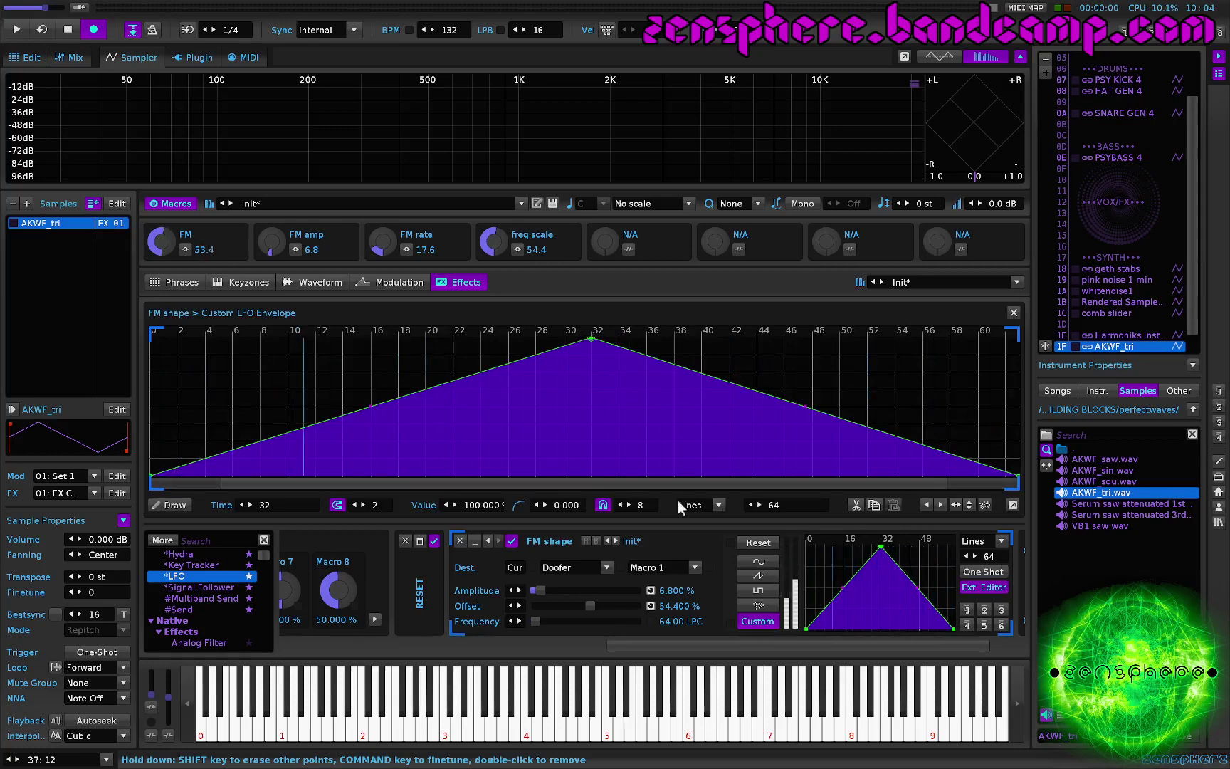
Try Points interpolation for the FM shape envelope, adding points at line 18 (50%), line 40 (50%) and line 50 (75%)
{"action": "scroll", "coordinate": [695, 503], "scroll_direction": "down", "scroll_amount": 1}
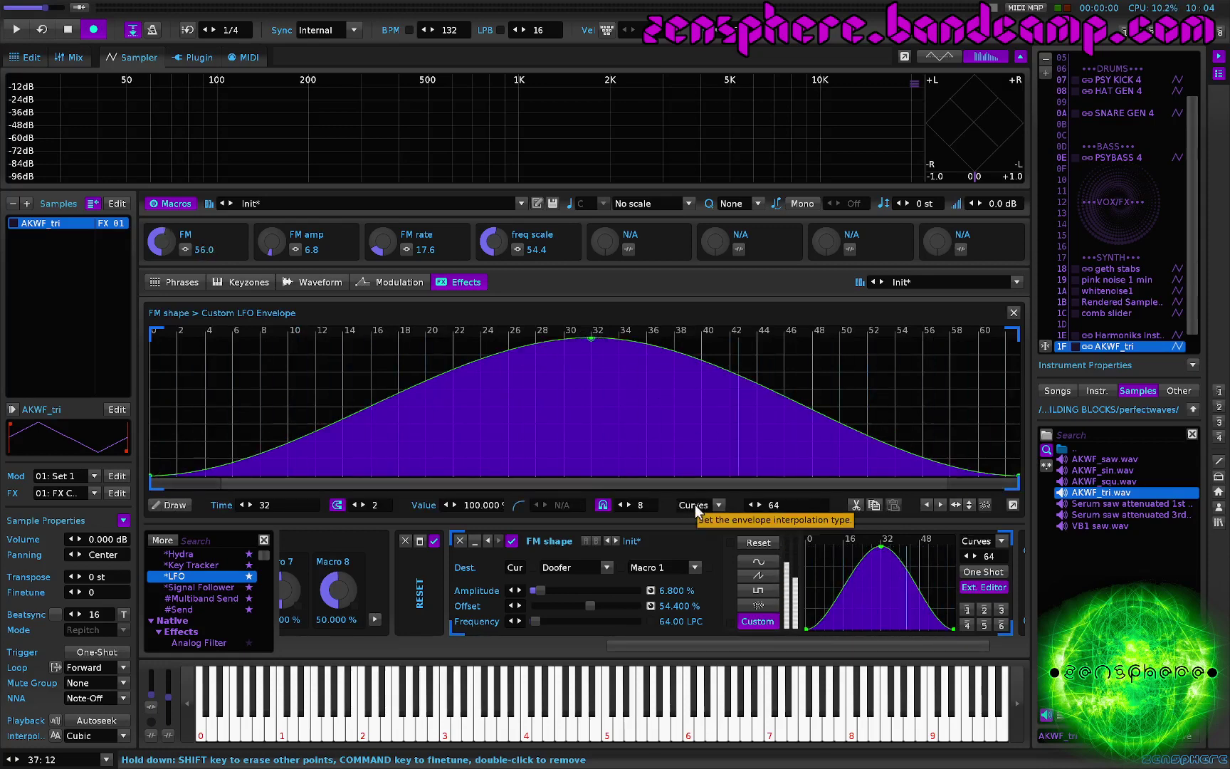
{"action": "scroll", "coordinate": [695, 504], "scroll_direction": "up", "scroll_amount": 1}
{"action": "scroll", "coordinate": [694, 503], "scroll_direction": "up", "scroll_amount": 1}
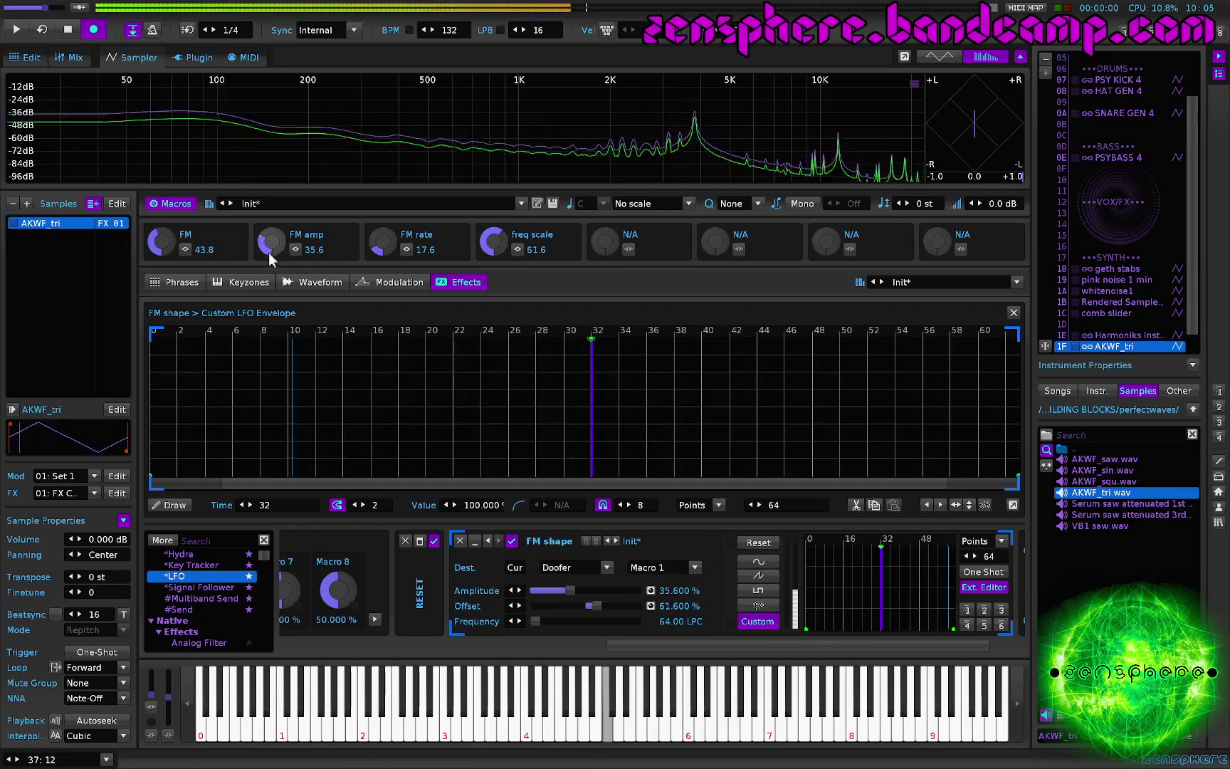
{"action": "left_click", "coordinate": [398, 406]}
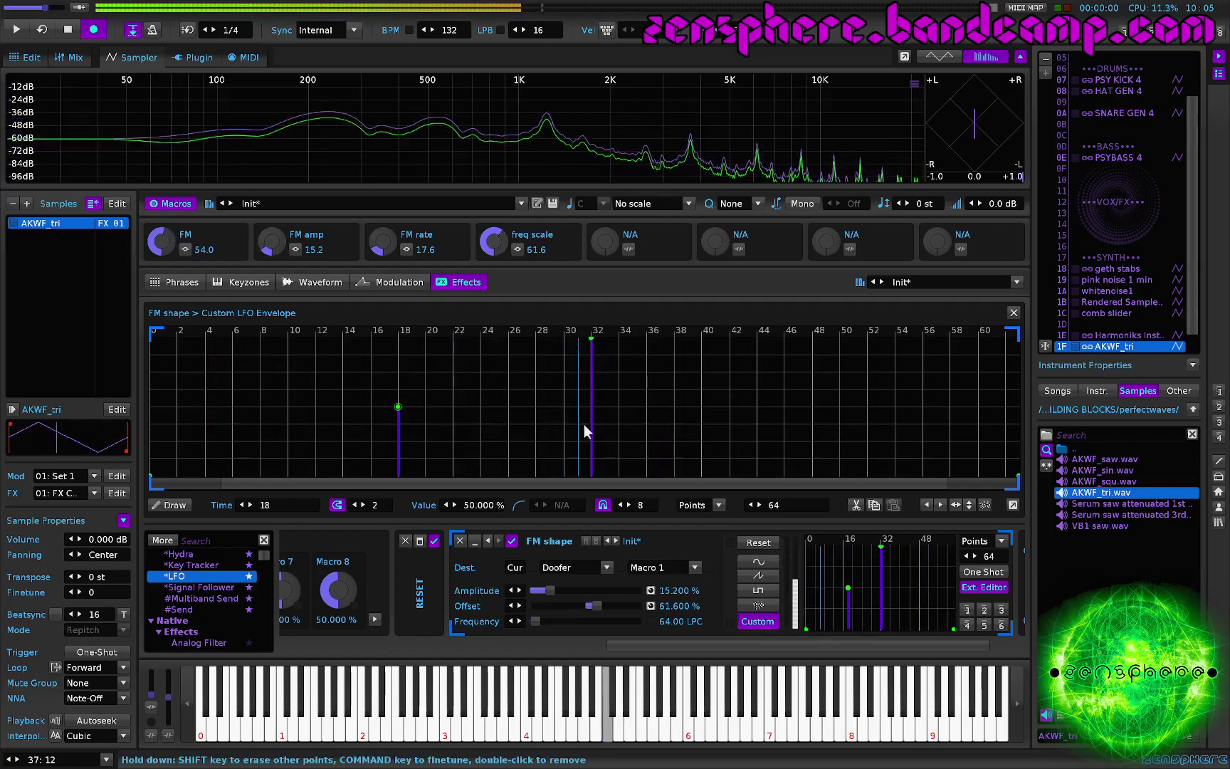
{"action": "left_click", "coordinate": [702, 407]}
{"action": "left_click", "coordinate": [840, 371]}
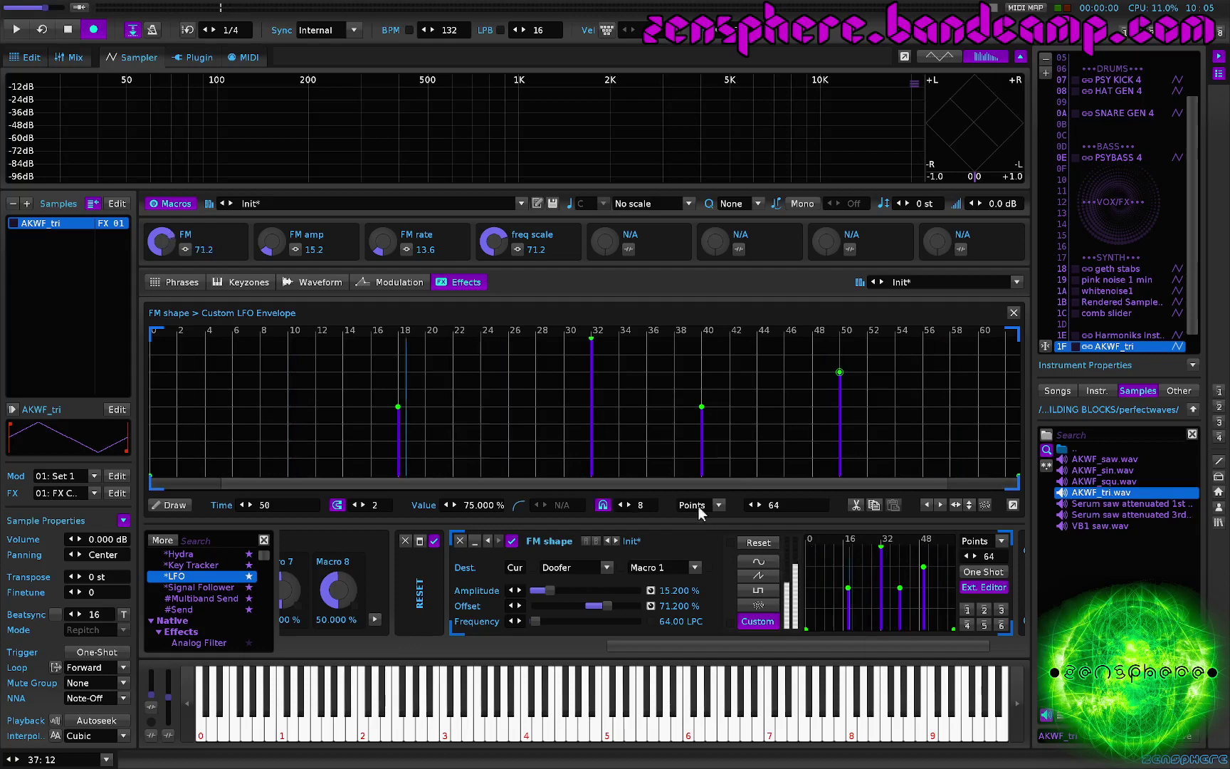
Return the FM shape envelope to Lines interpolation and delete the extra points at lines 50, 40 and 18
{"action": "scroll", "coordinate": [698, 506], "scroll_direction": "down", "scroll_amount": 1}
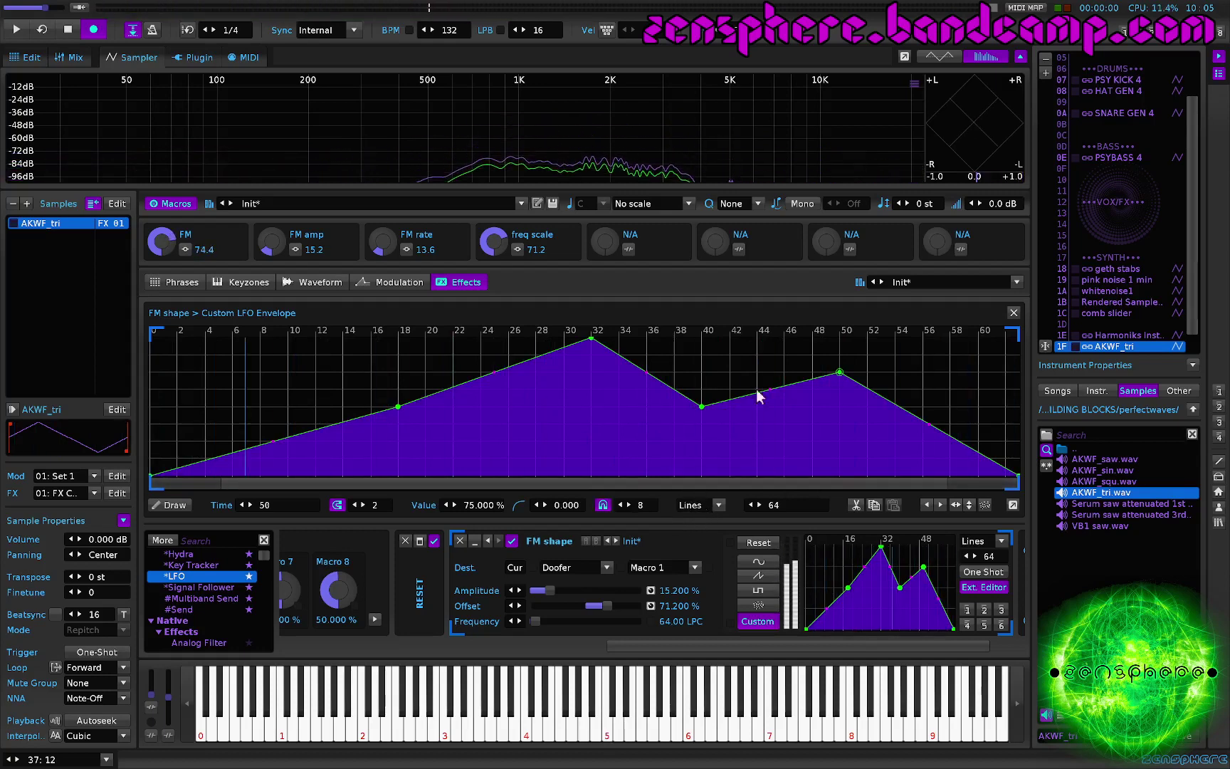
{"action": "double_click", "coordinate": [840, 372]}
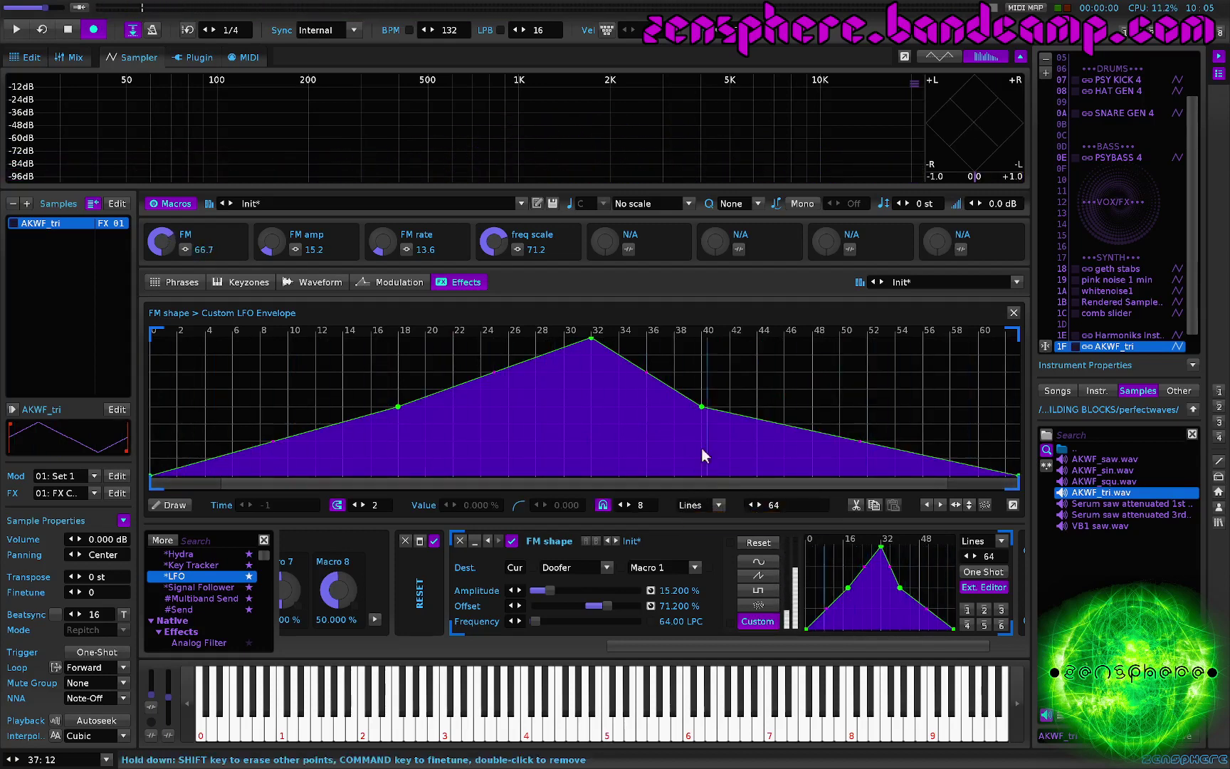
{"action": "double_click", "coordinate": [702, 408]}
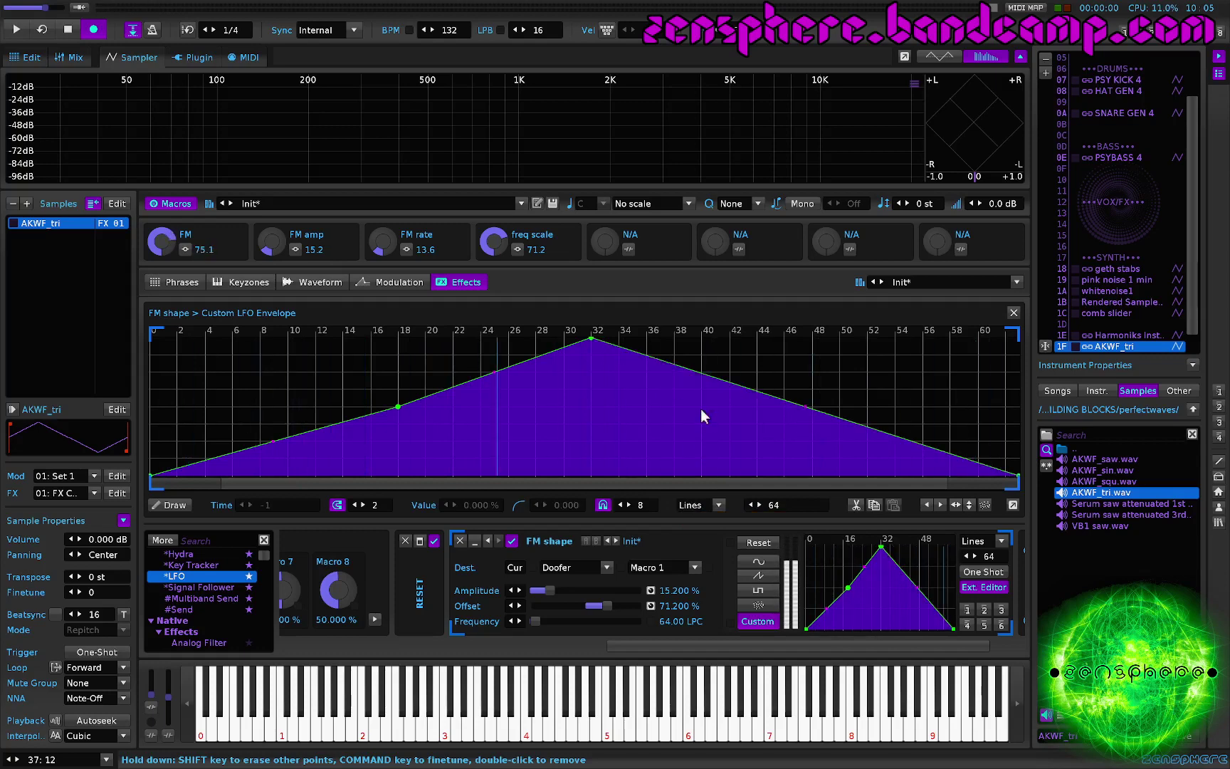
{"action": "double_click", "coordinate": [399, 407]}
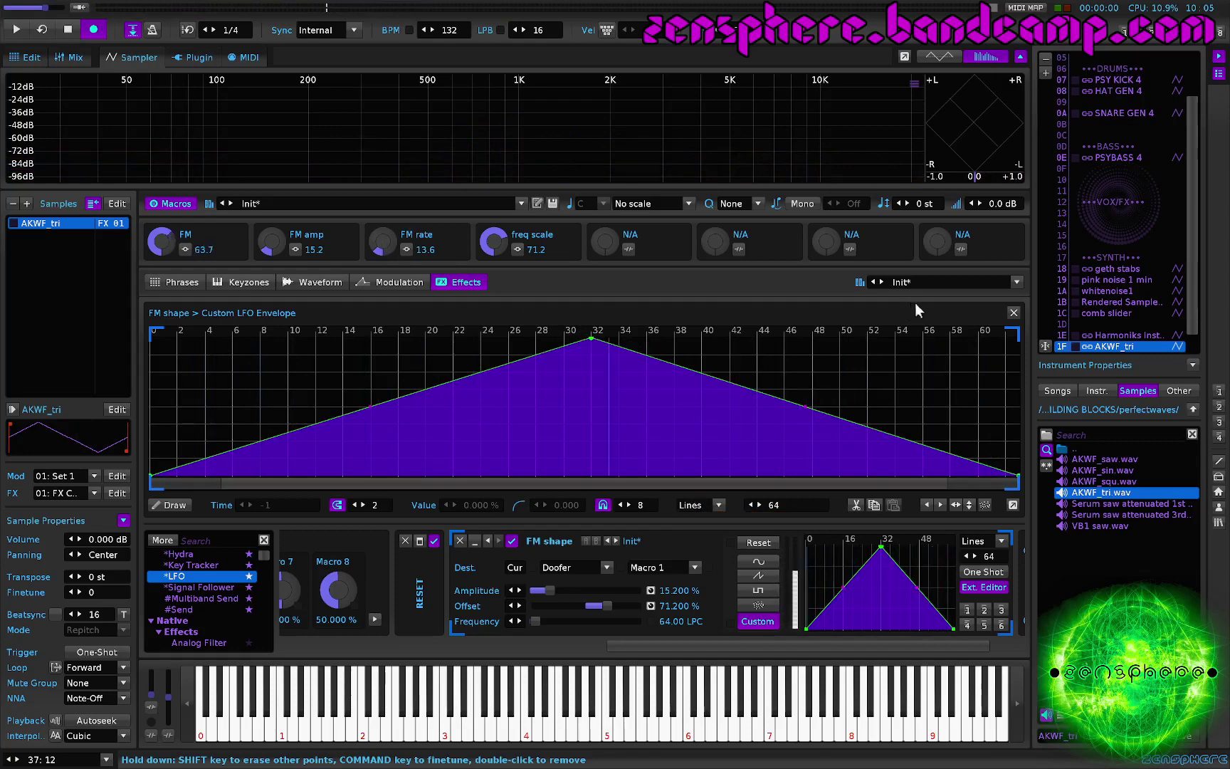
Close the envelope editor and set the FM amp macro to 2.4 and the freq scale macro to 50
{"action": "left_click", "coordinate": [1014, 313]}
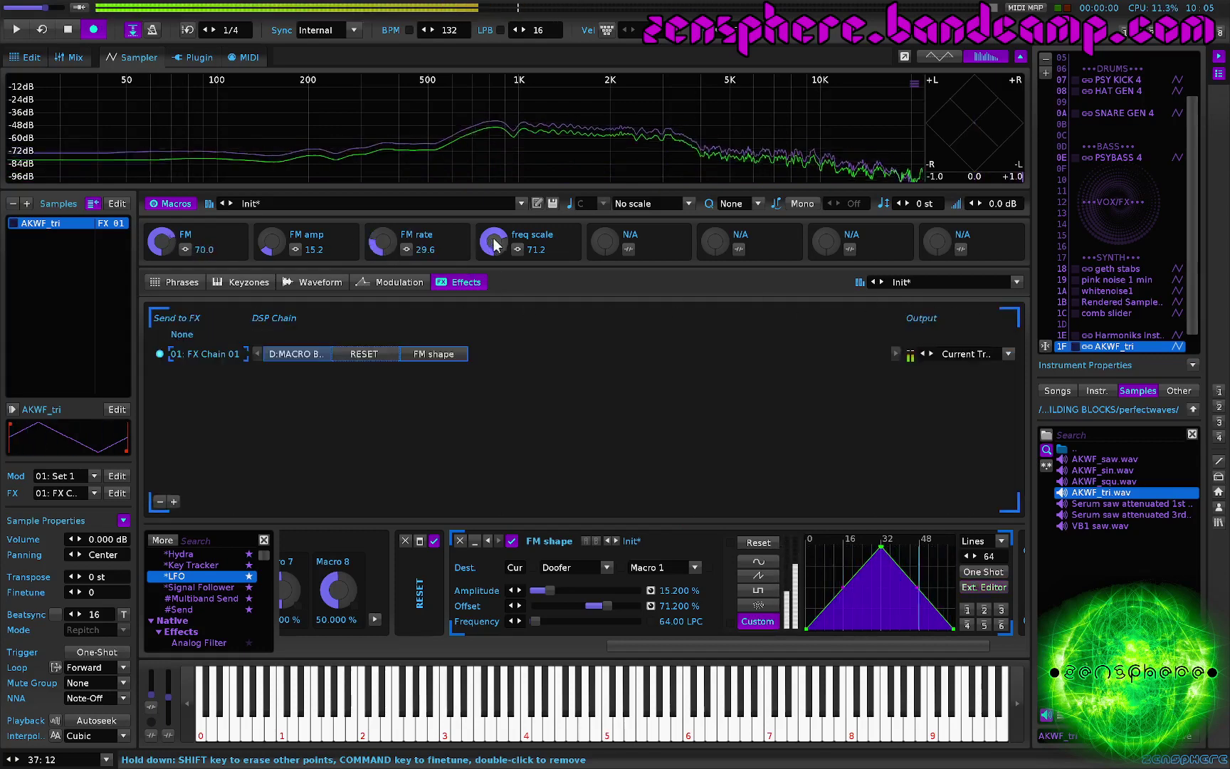
{"action": "scroll", "coordinate": [496, 246], "scroll_direction": "down", "scroll_amount": 5}
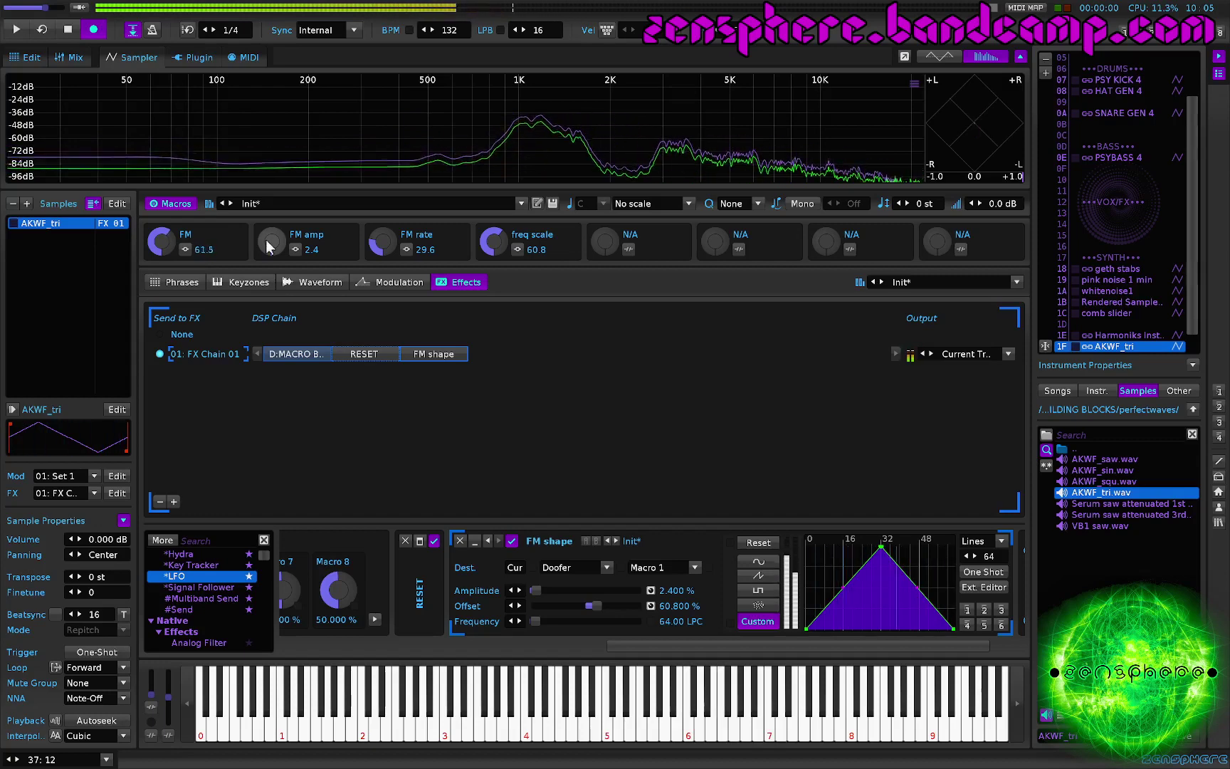
{"action": "double_click", "coordinate": [493, 242]}
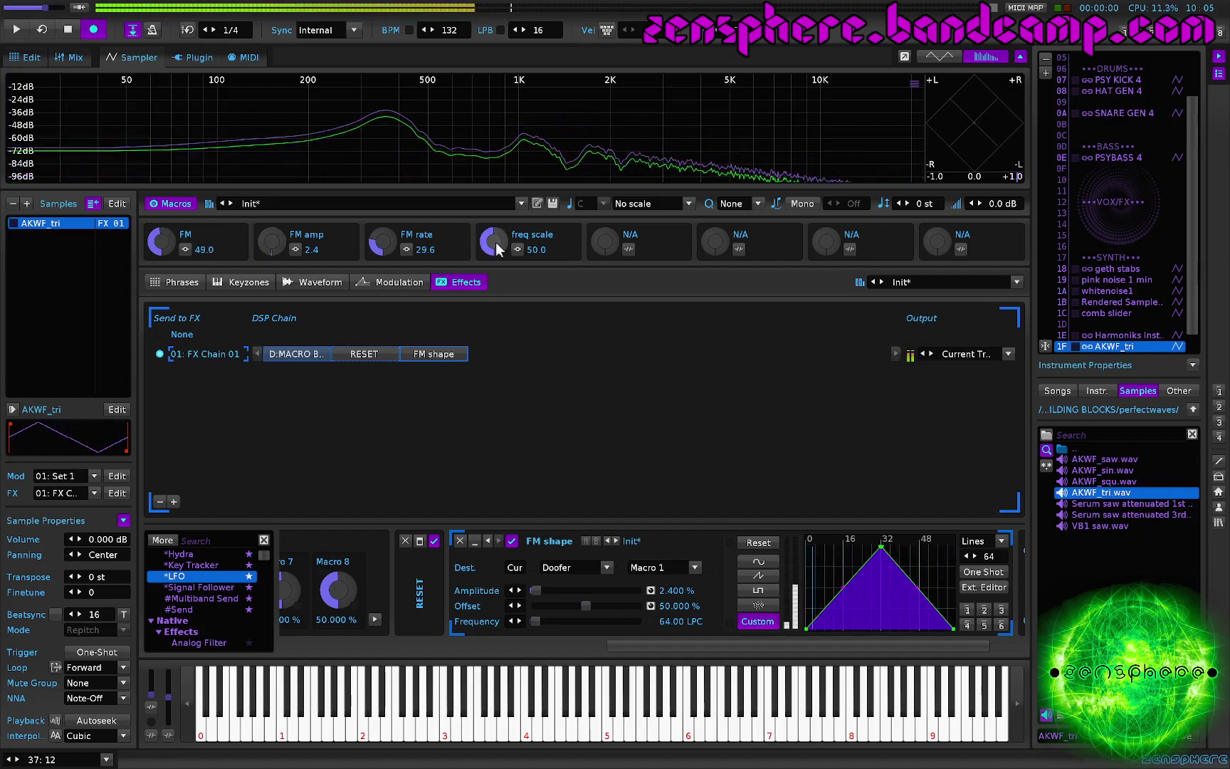
Add an AHDSR to the volume modulation with 0 ms attack, about 214 ms decay and 0 sustain
{"action": "left_click", "coordinate": [405, 282]}
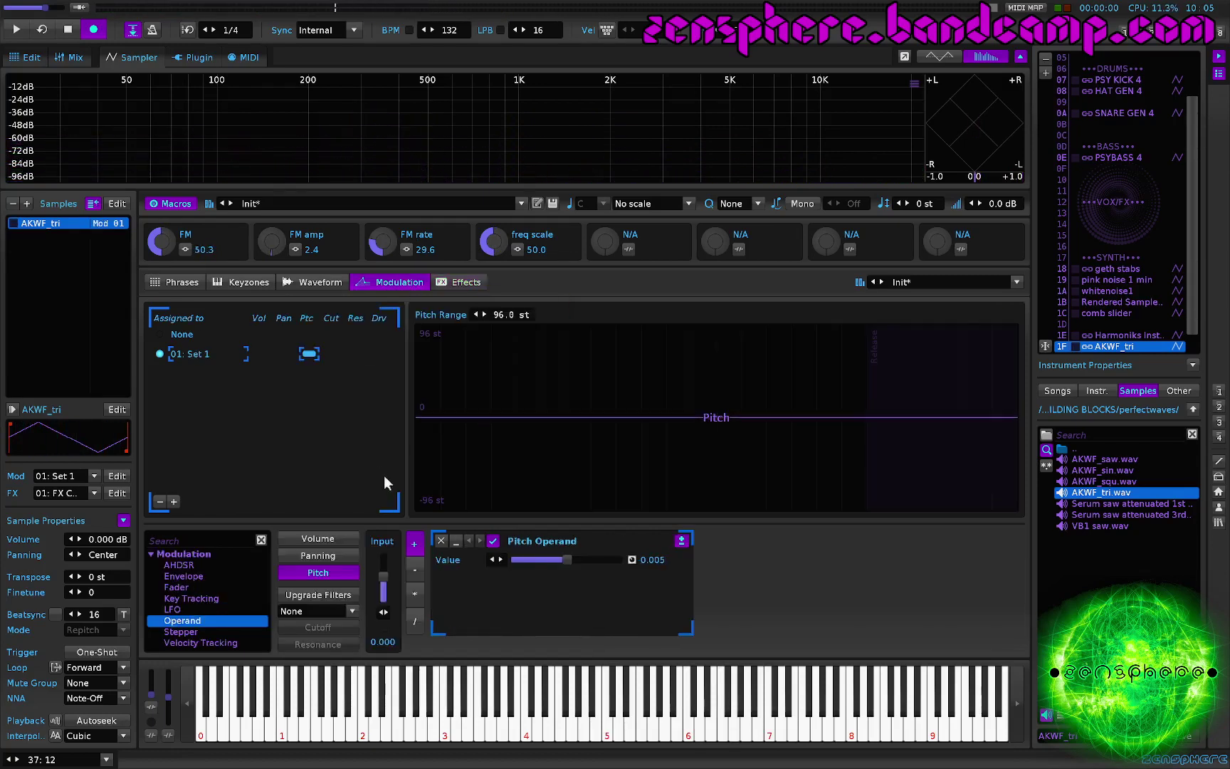
{"action": "left_click", "coordinate": [323, 538]}
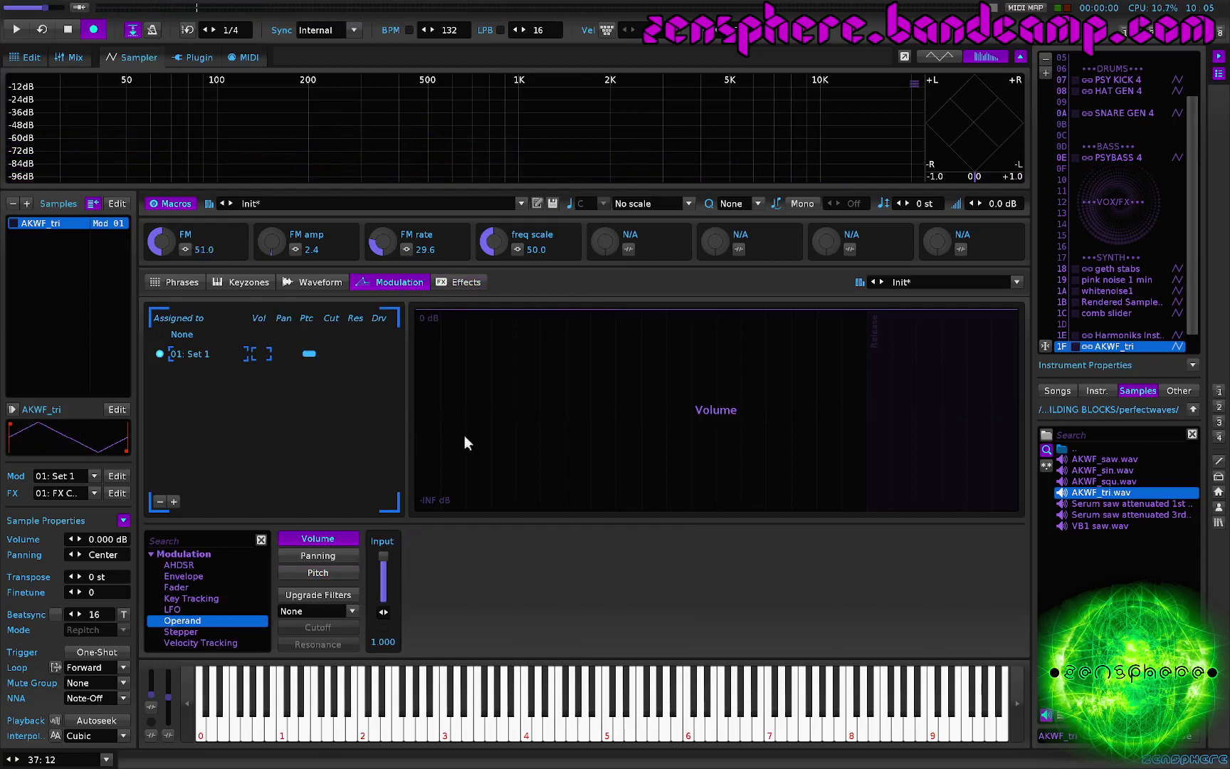
{"action": "double_click", "coordinate": [205, 565]}
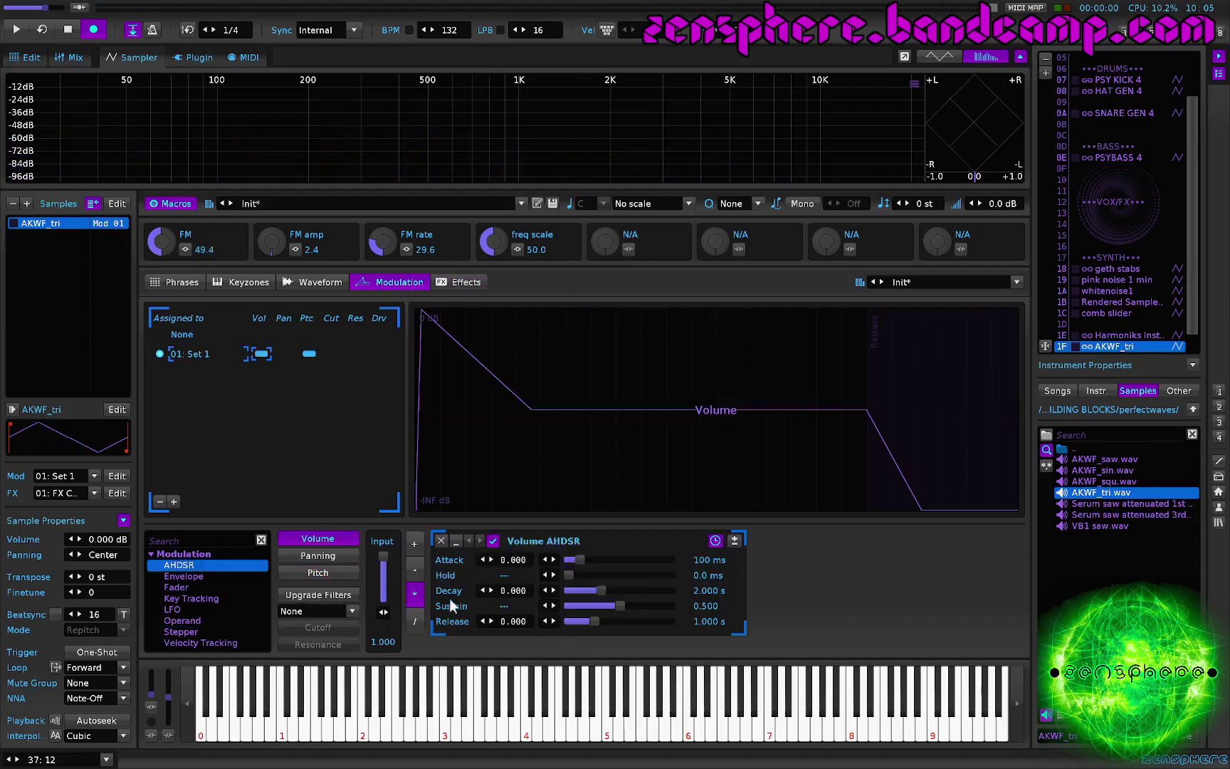
{"action": "key", "text": "q"}
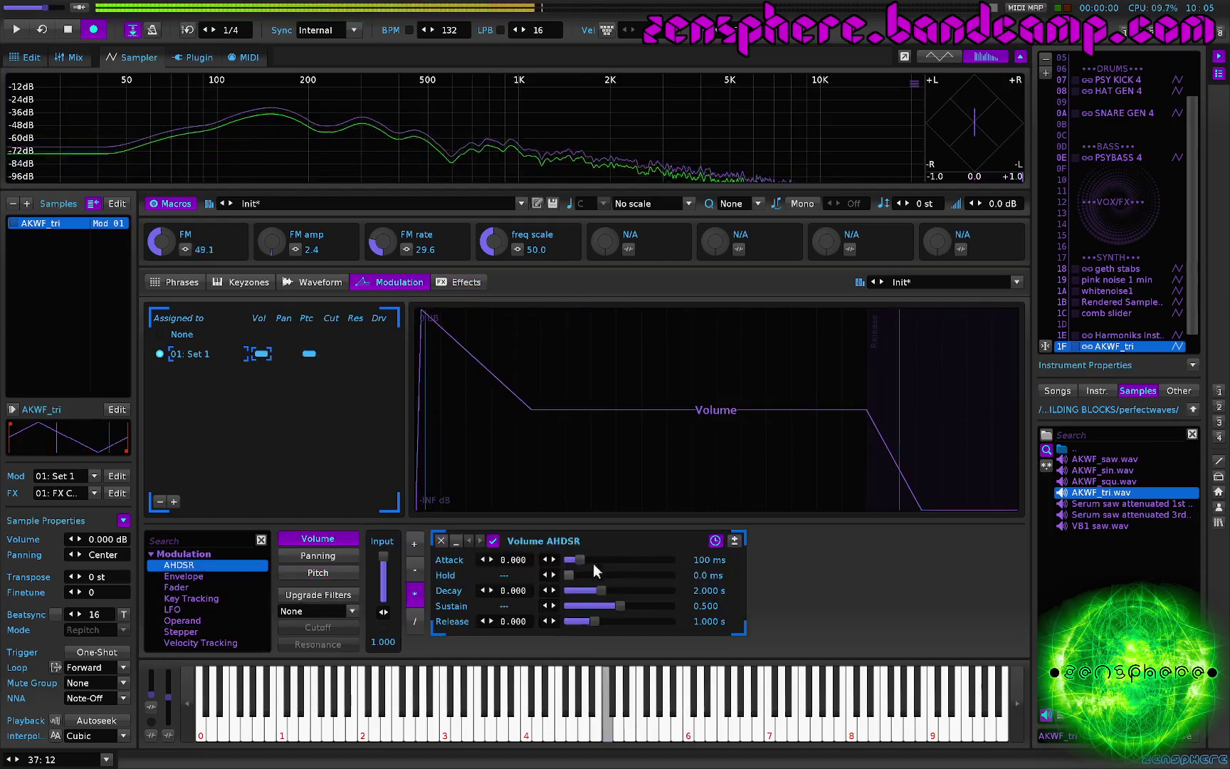
{"action": "double_click", "coordinate": [588, 560]}
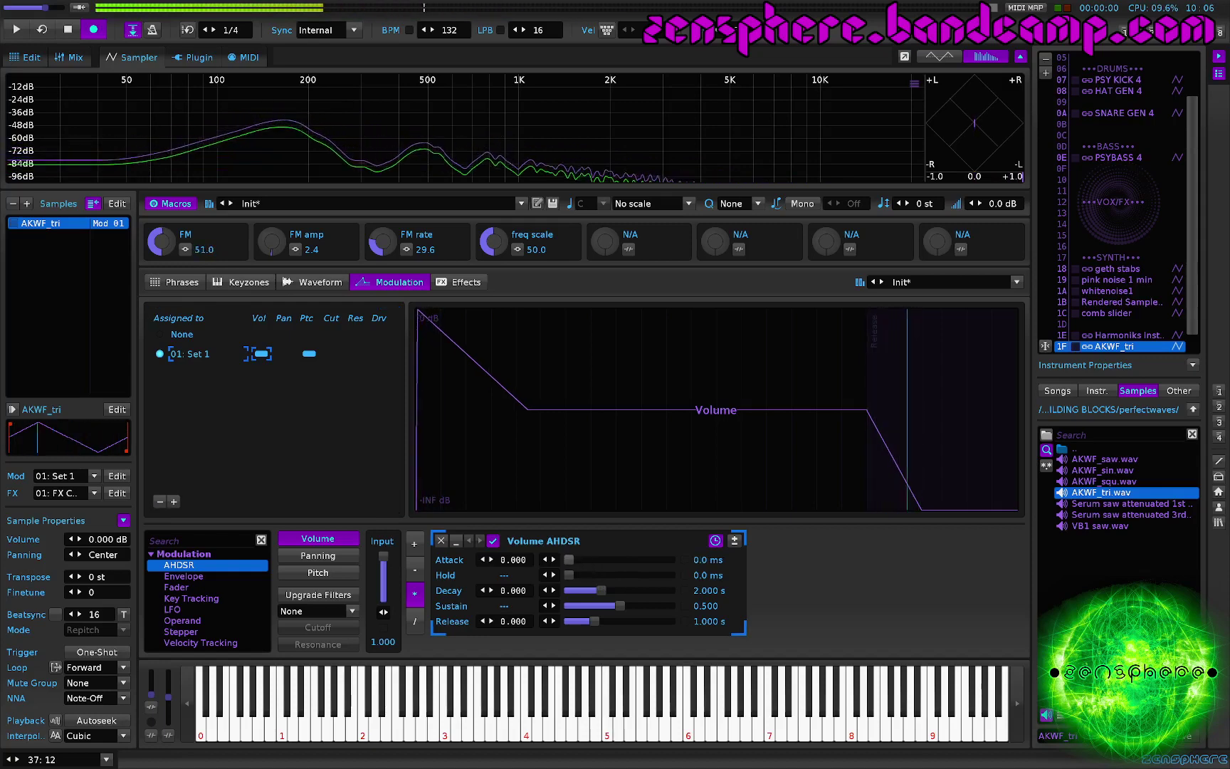
{"action": "double_click", "coordinate": [589, 606]}
{"action": "left_click_drag", "start_coordinate": [620, 590], "coordinate": [584, 591]}
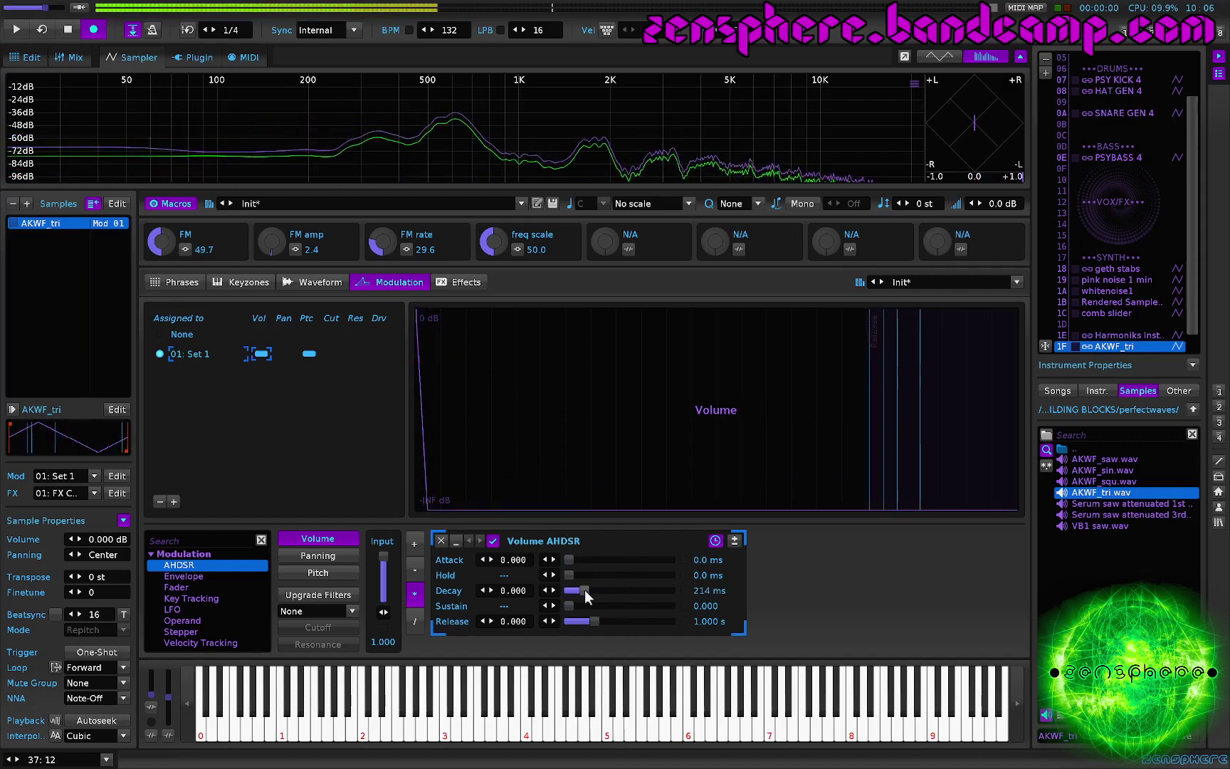
Add a Key Tracker at the end of the instrument's effect chain and set its Dest. Max to 0%
{"action": "left_click", "coordinate": [476, 284]}
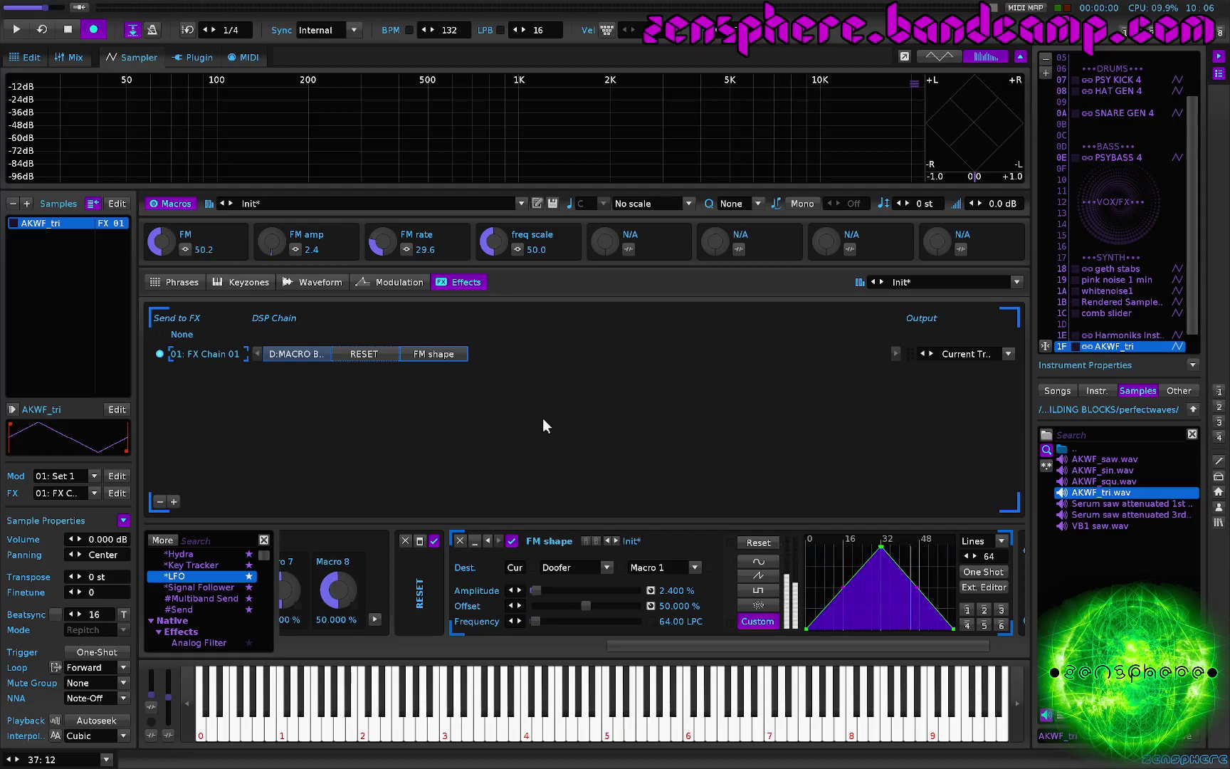
{"action": "double_click", "coordinate": [214, 563]}
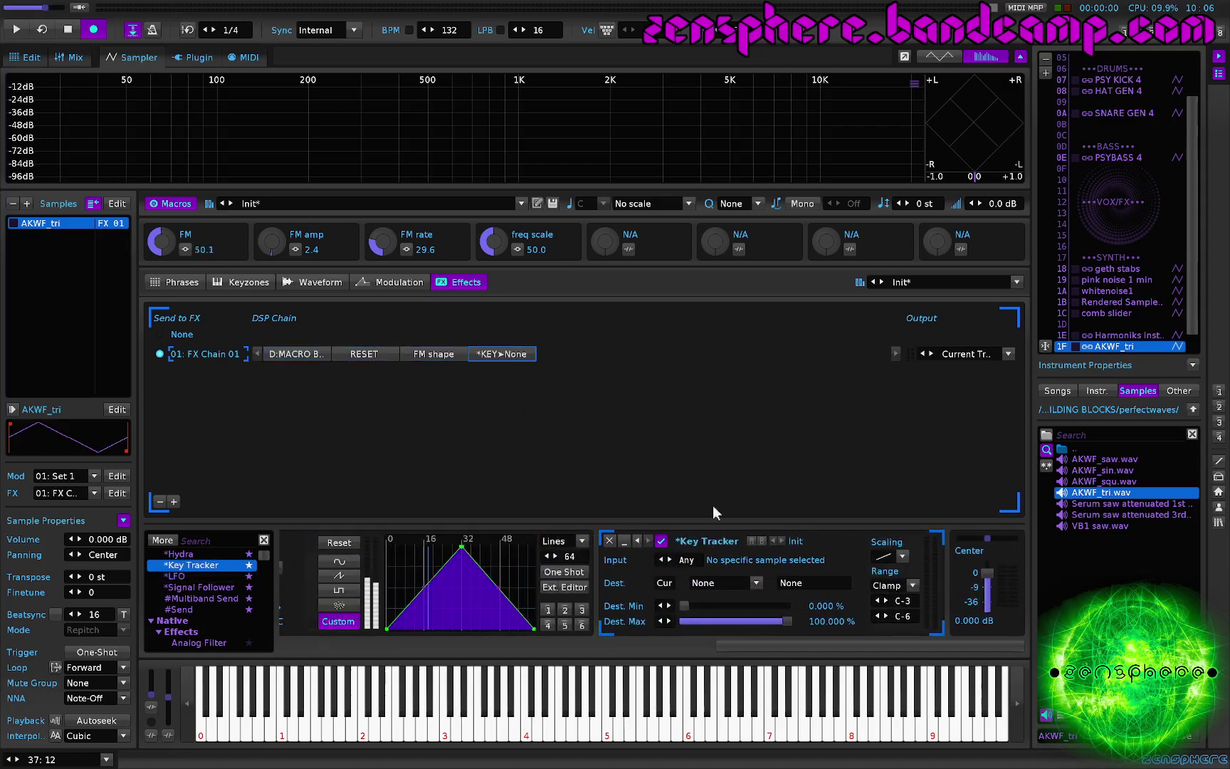
{"action": "left_click_drag", "start_coordinate": [704, 620], "coordinate": [673, 621]}
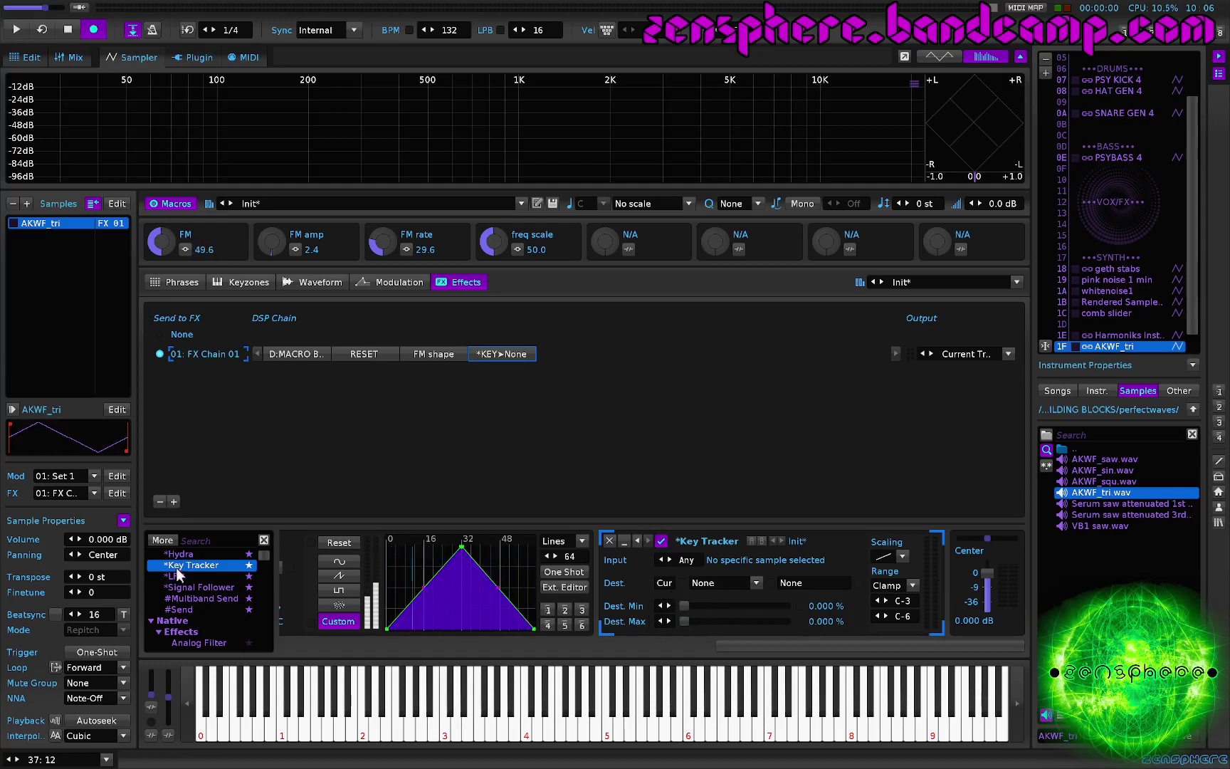
Add an LFO after the Key Tracker and make the Key Tracker control the Reset parameter of *LFO (3)
{"action": "left_click_drag", "start_coordinate": [178, 576], "coordinate": [922, 592]}
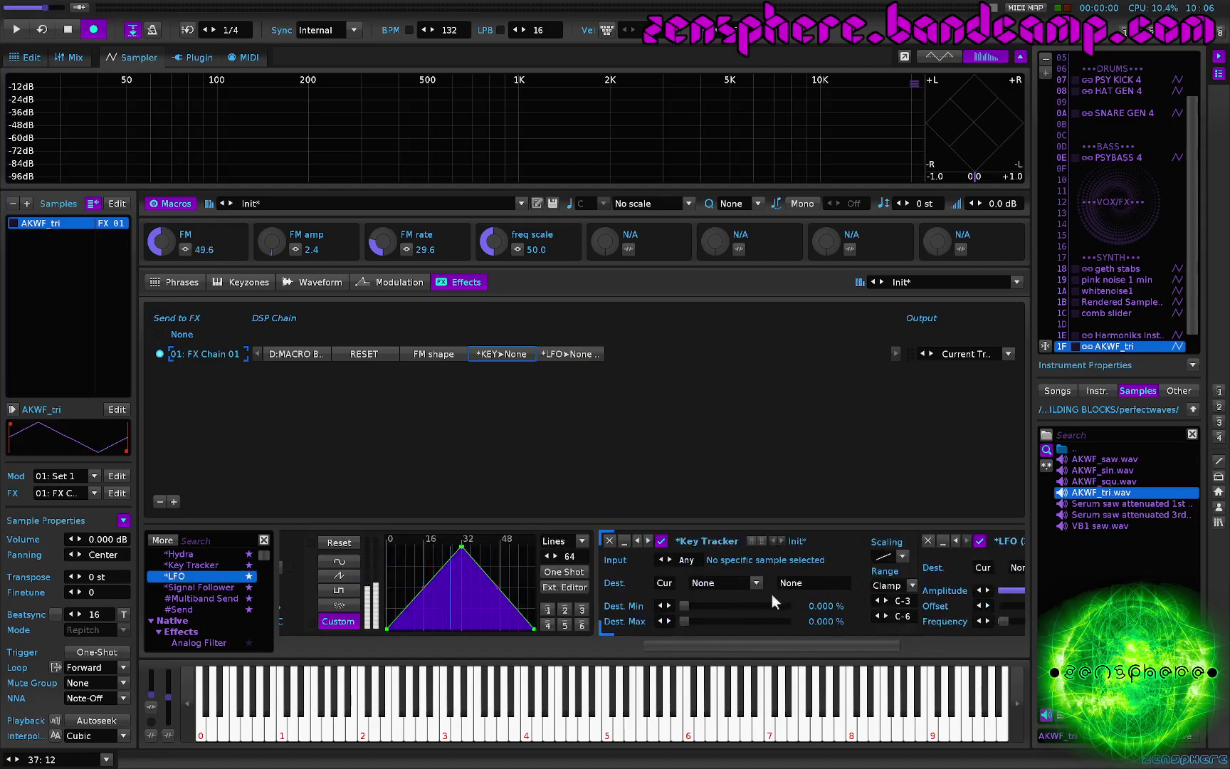
{"action": "left_click", "coordinate": [612, 582]}
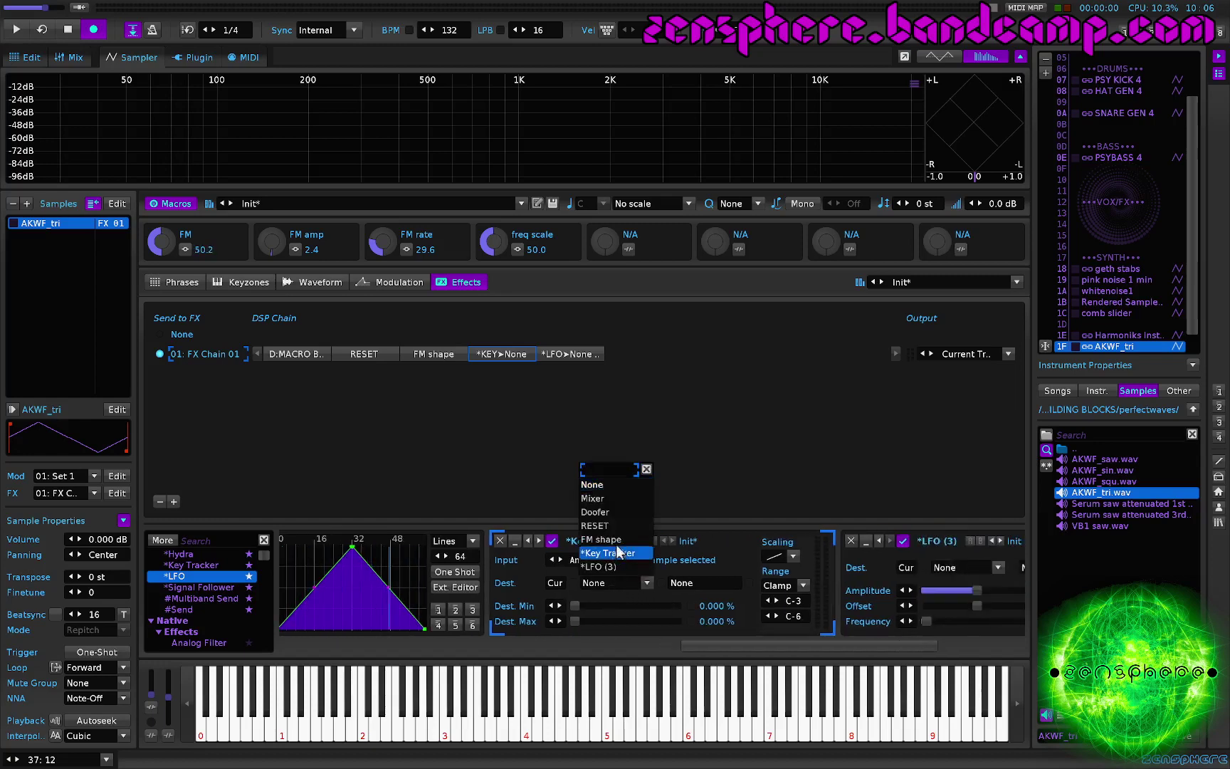
{"action": "left_click", "coordinate": [600, 566]}
{"action": "left_click", "coordinate": [680, 581]}
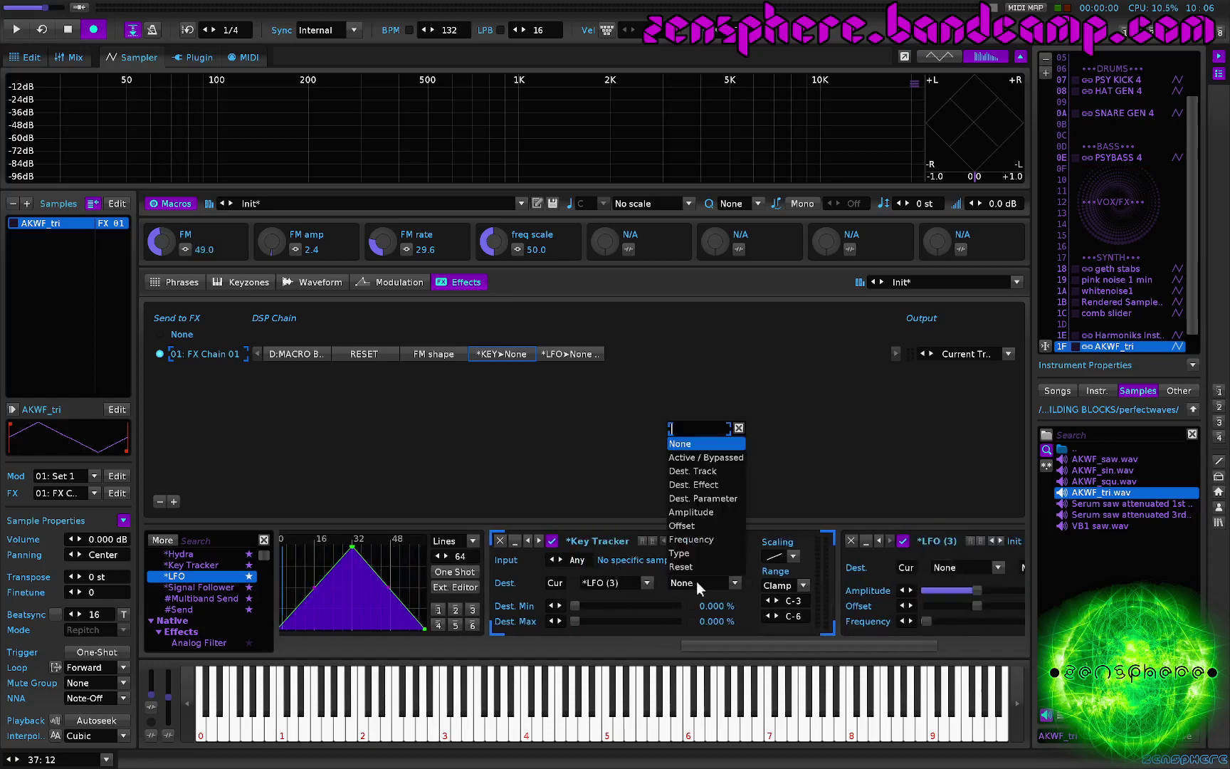
{"action": "left_click", "coordinate": [702, 565]}
Switch *LFO (3) to a custom one-shot envelope and add a raised point at its start
{"action": "scroll", "coordinate": [655, 616], "scroll_direction": "down", "scroll_amount": 3}
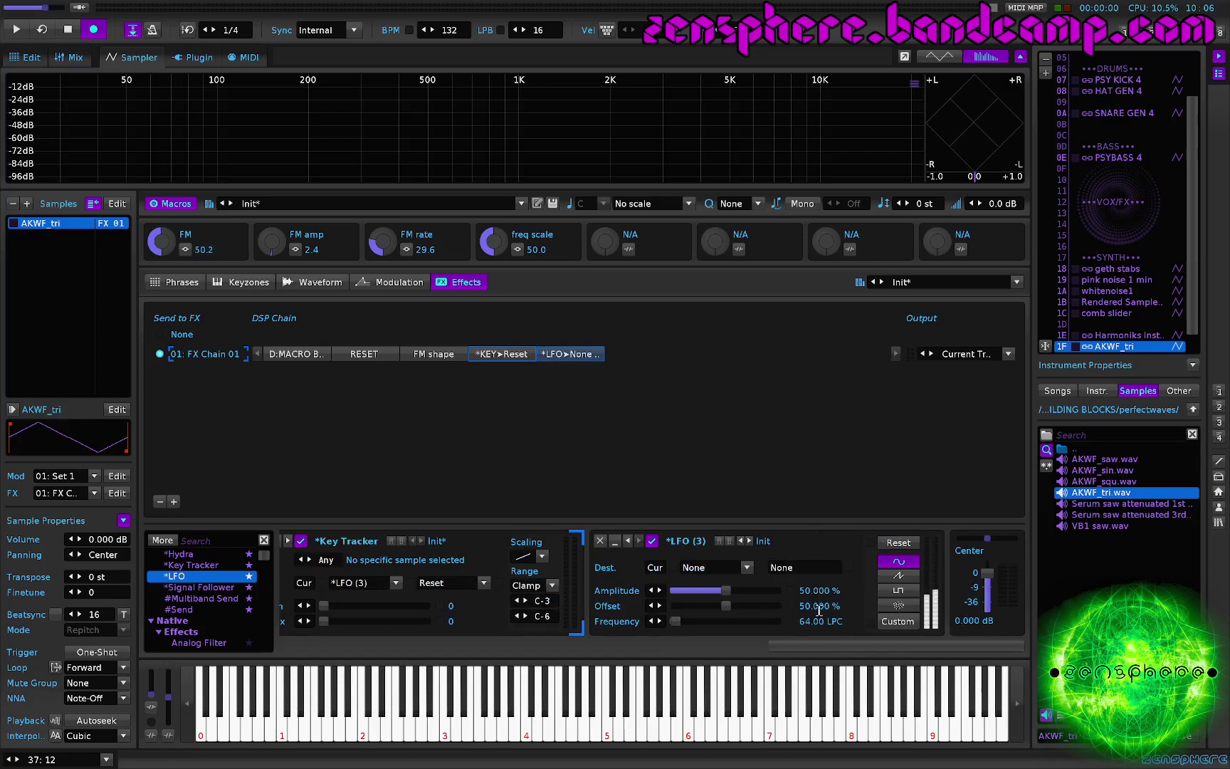
{"action": "left_click", "coordinate": [898, 620]}
{"action": "scroll", "coordinate": [794, 611], "scroll_direction": "down", "scroll_amount": 3}
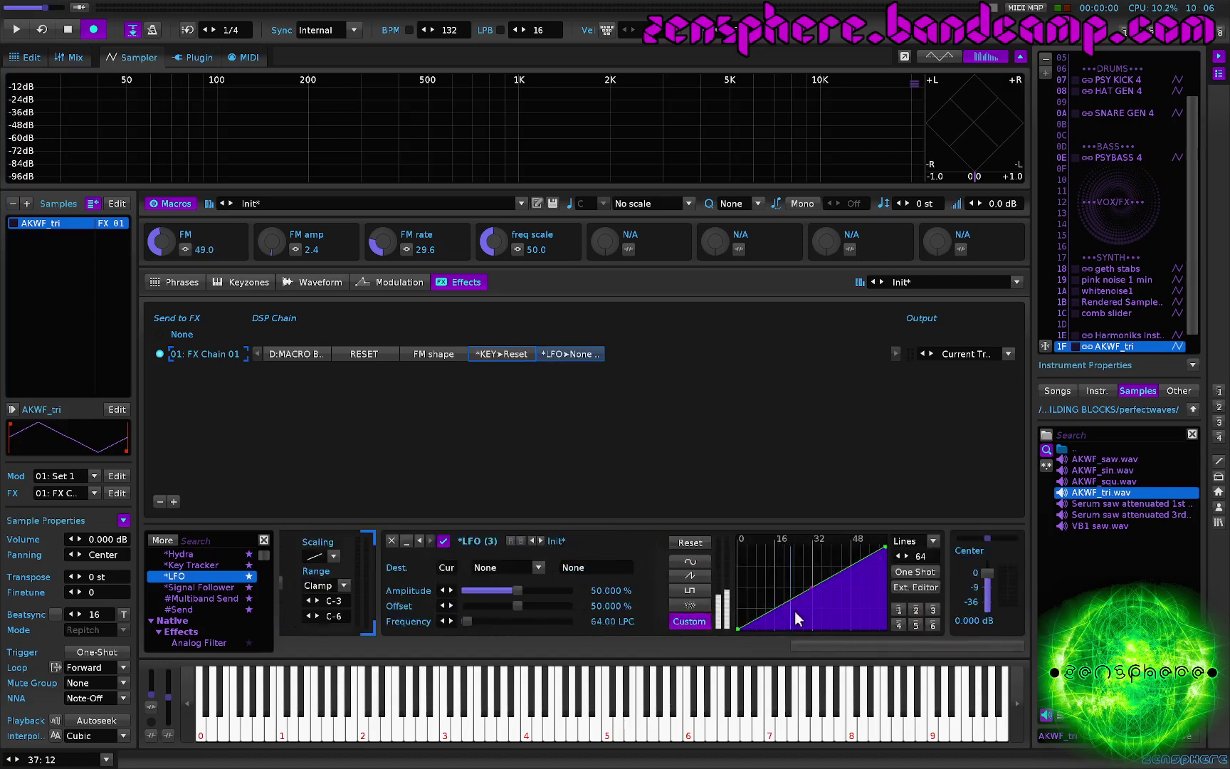
{"action": "left_click", "coordinate": [911, 572]}
{"action": "left_click_drag", "start_coordinate": [760, 618], "coordinate": [739, 584]}
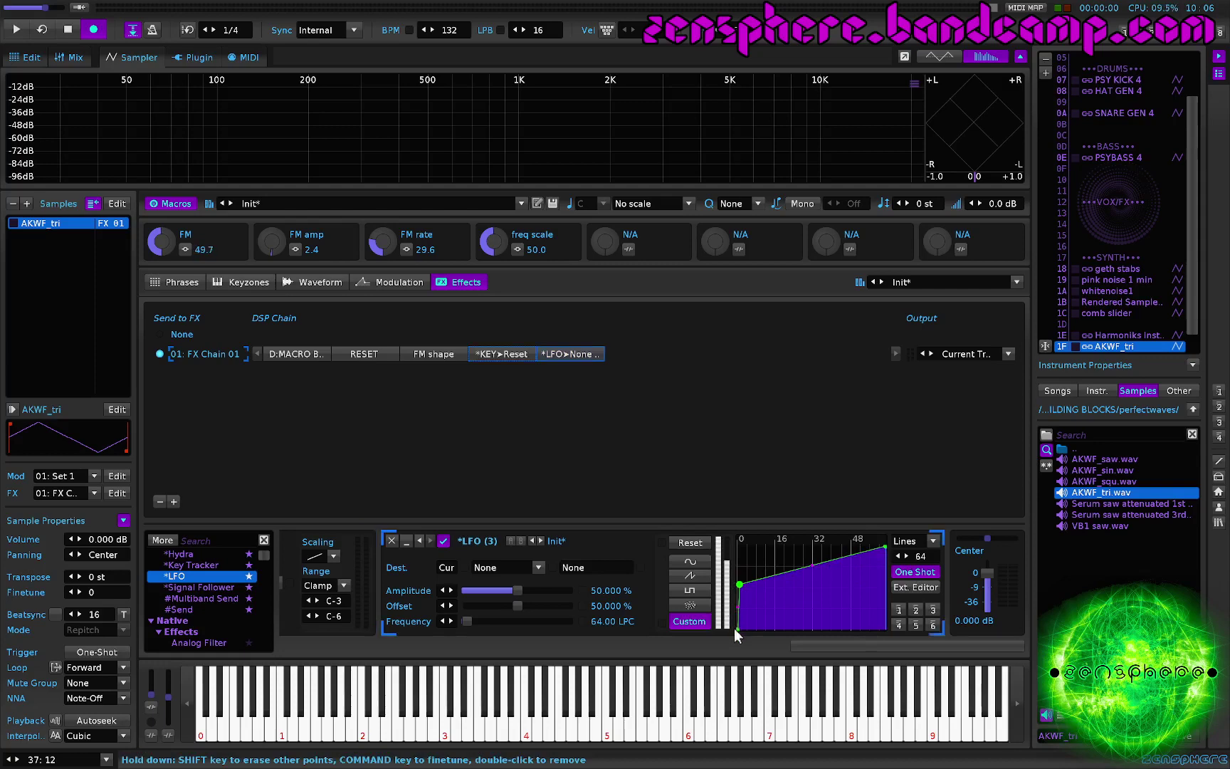
Reshape *LFO (3)'s envelope in the external editor to fall from 62.5% to 0% at time 12 and end at 0%
{"action": "scroll", "coordinate": [735, 628], "scroll_direction": "down", "scroll_amount": 3}
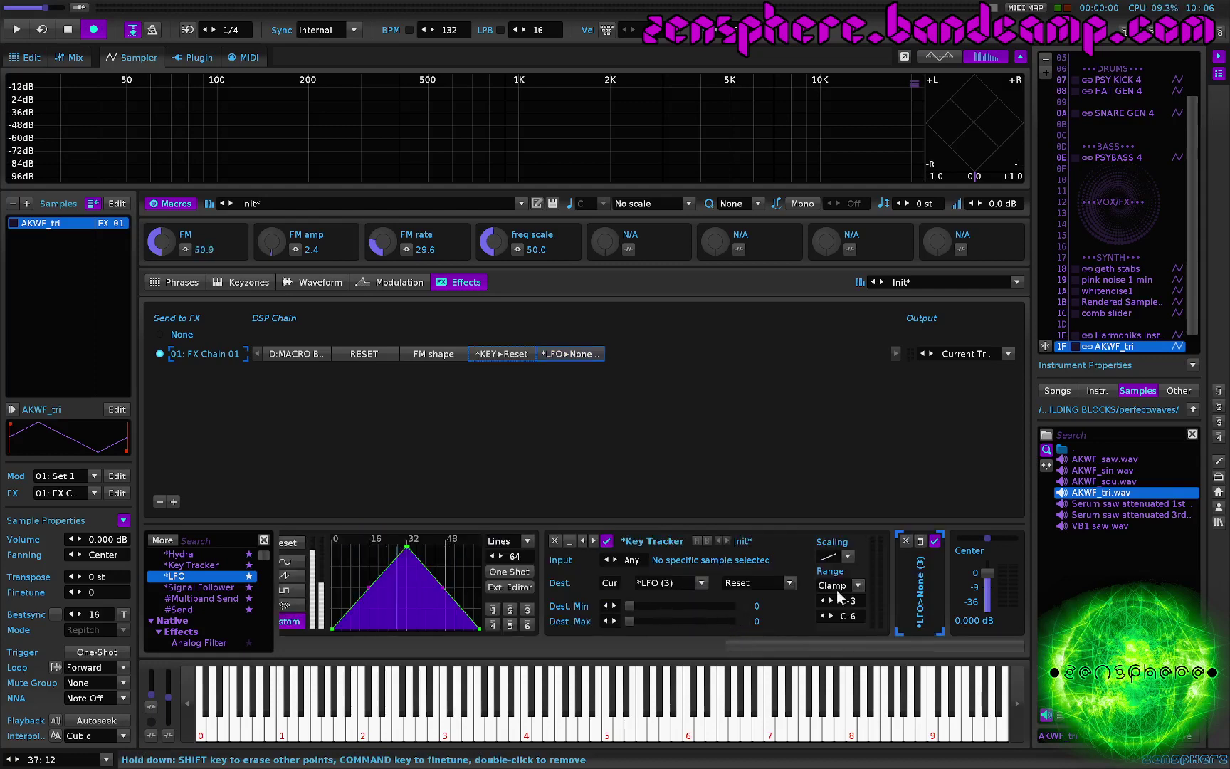
{"action": "left_click", "coordinate": [925, 563]}
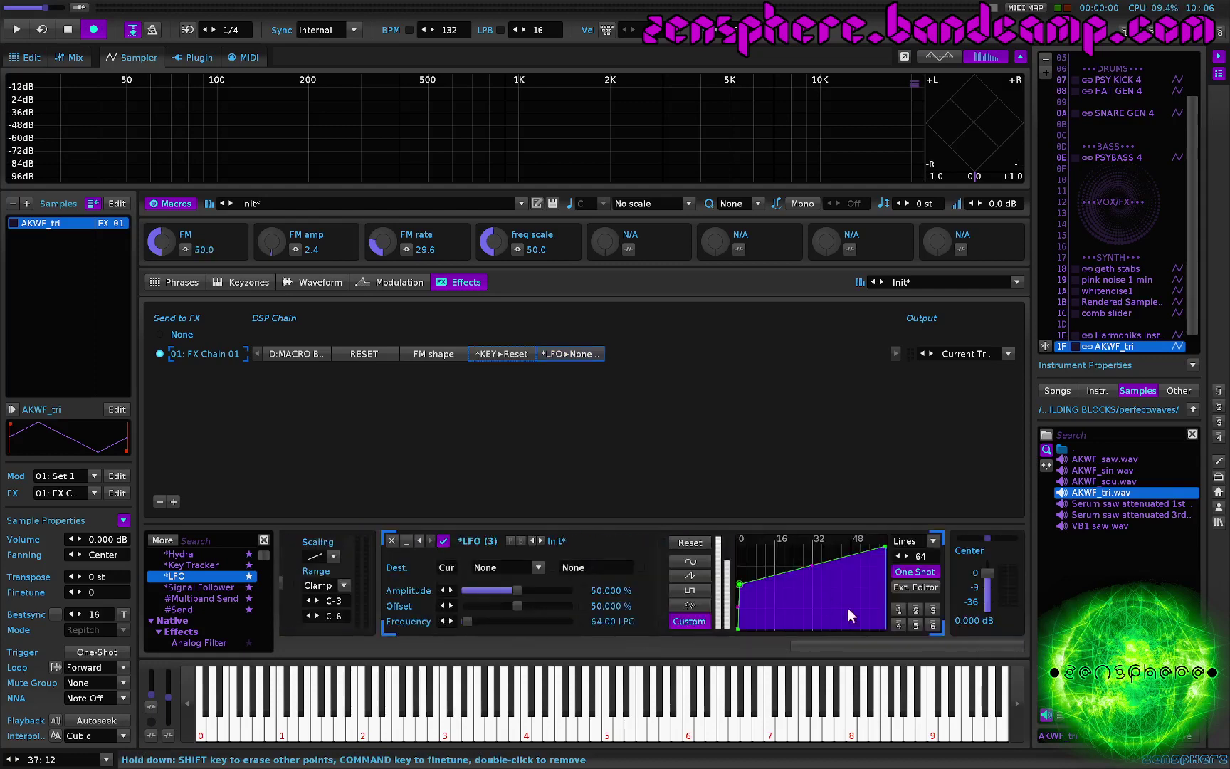
{"action": "left_click", "coordinate": [916, 586]}
{"action": "left_click_drag", "start_coordinate": [170, 403], "coordinate": [287, 389]}
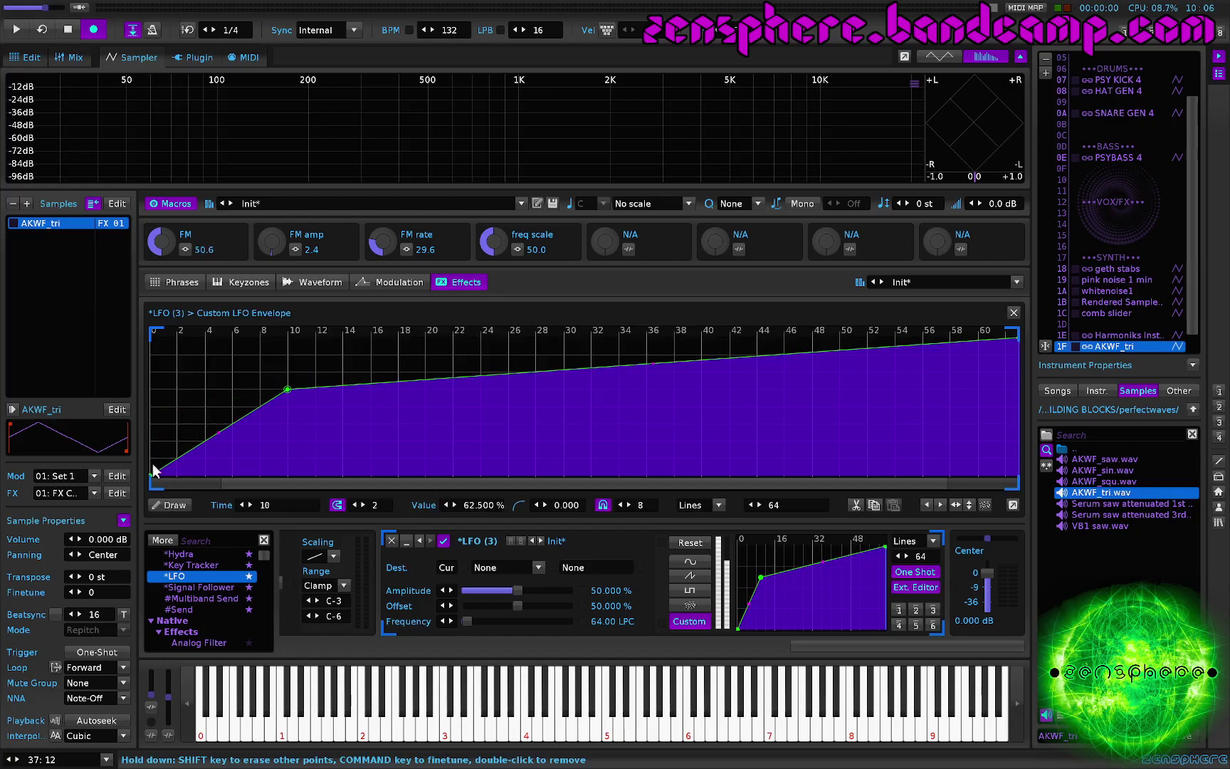
{"action": "left_click", "coordinate": [177, 405]}
{"action": "left_click_drag", "start_coordinate": [147, 476], "coordinate": [151, 390]}
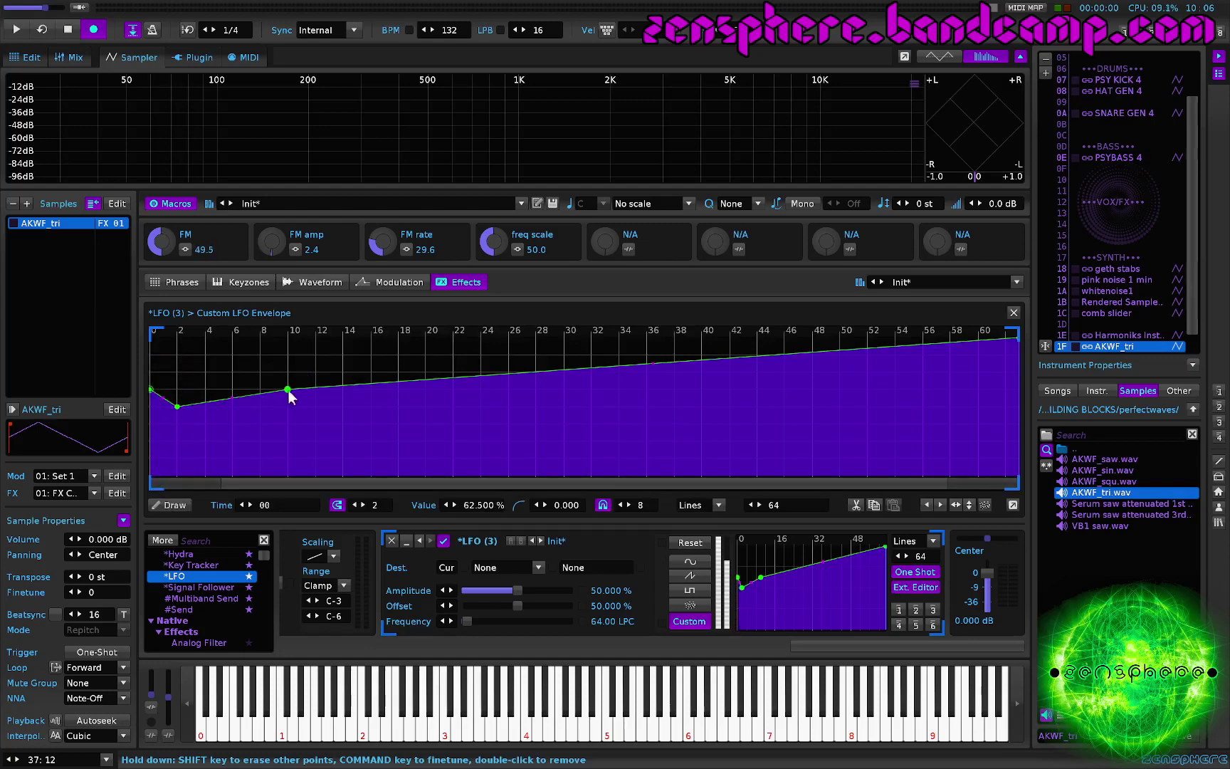
{"action": "left_click_drag", "start_coordinate": [288, 391], "coordinate": [314, 476]}
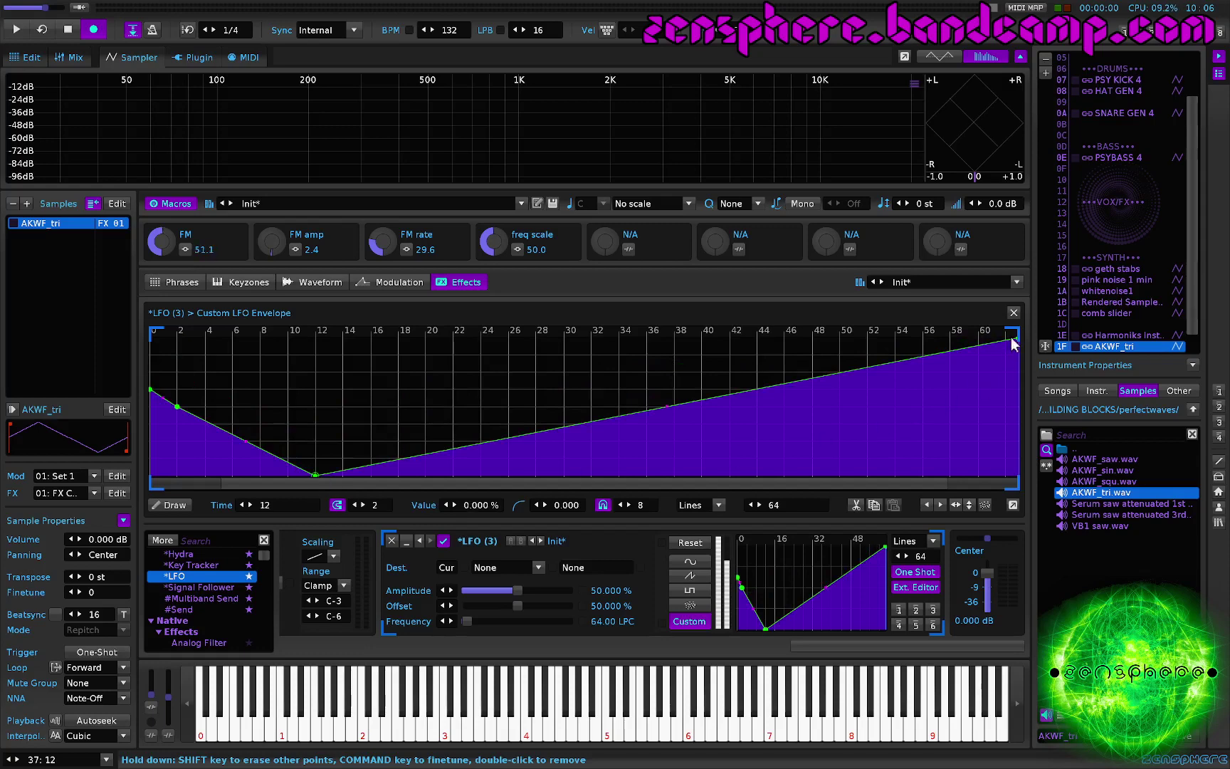
{"action": "left_click_drag", "start_coordinate": [1014, 345], "coordinate": [1019, 475]}
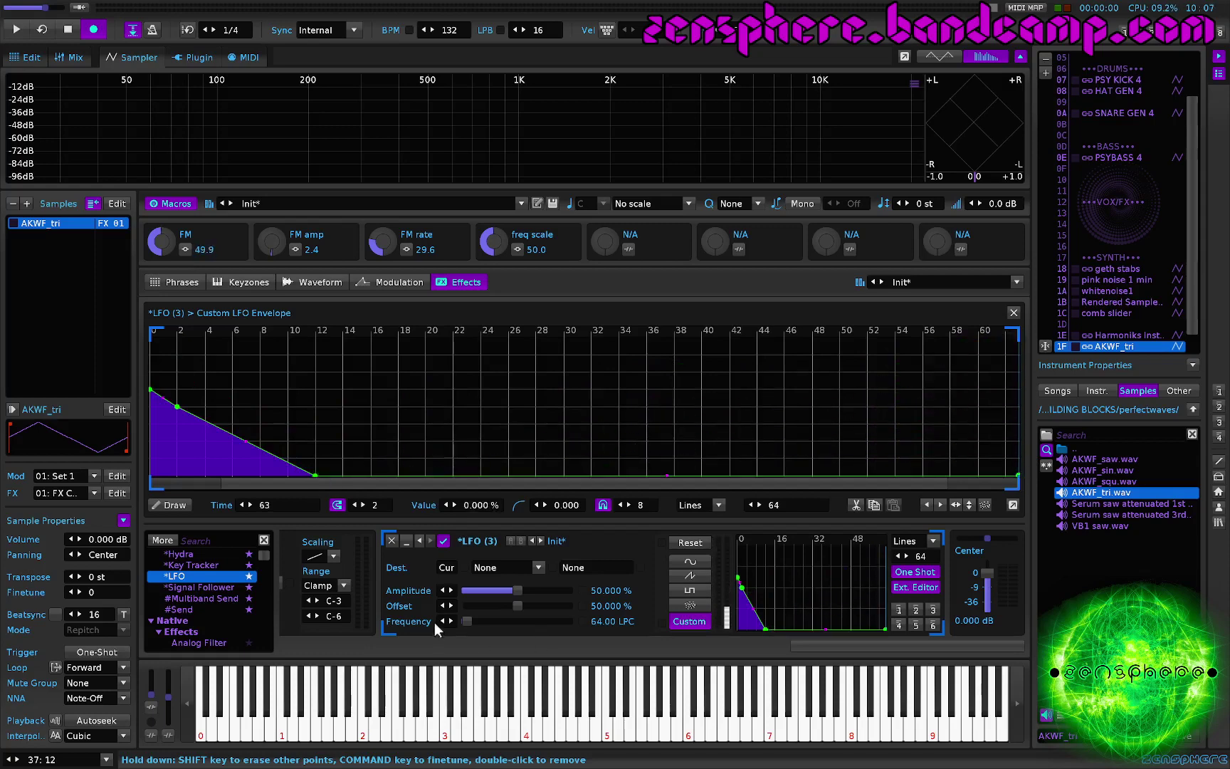
Route *LFO (3) to the Amplitude parameter of FM shape
{"action": "left_click", "coordinate": [490, 570]}
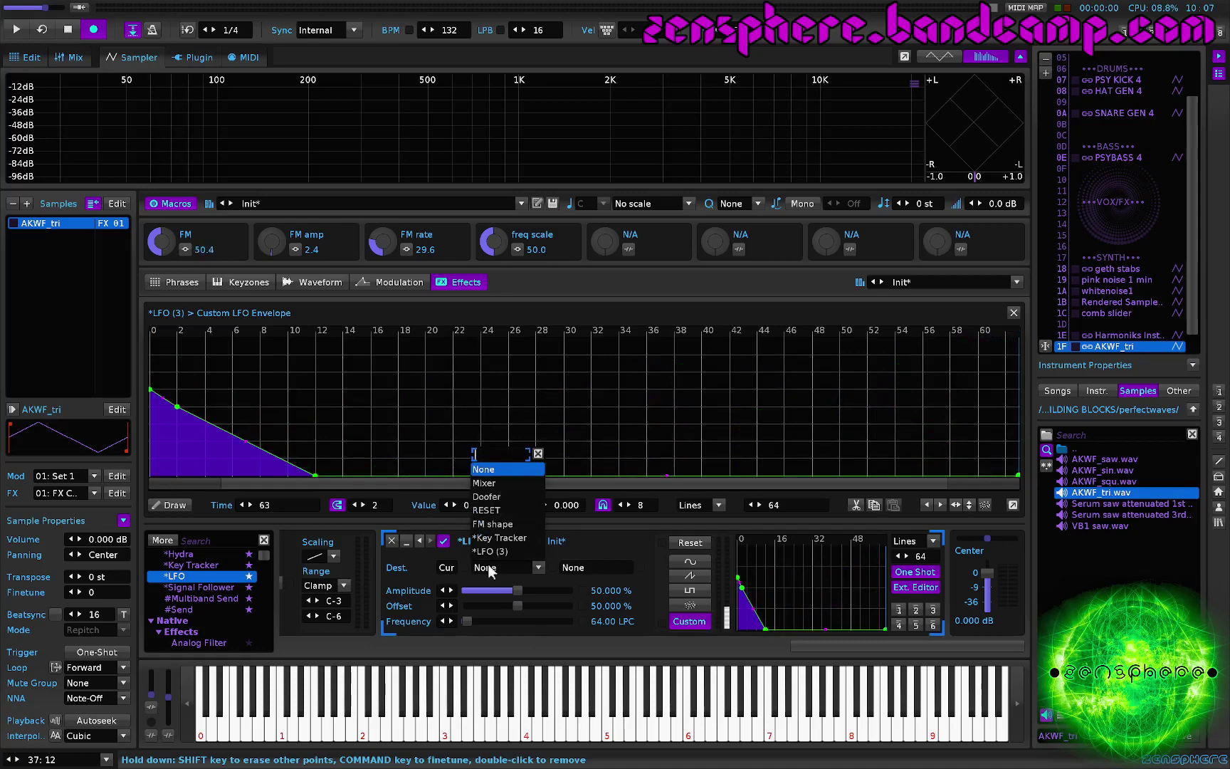
{"action": "left_click", "coordinate": [604, 539]}
{"action": "scroll", "coordinate": [507, 584], "scroll_direction": "left", "scroll_amount": 3}
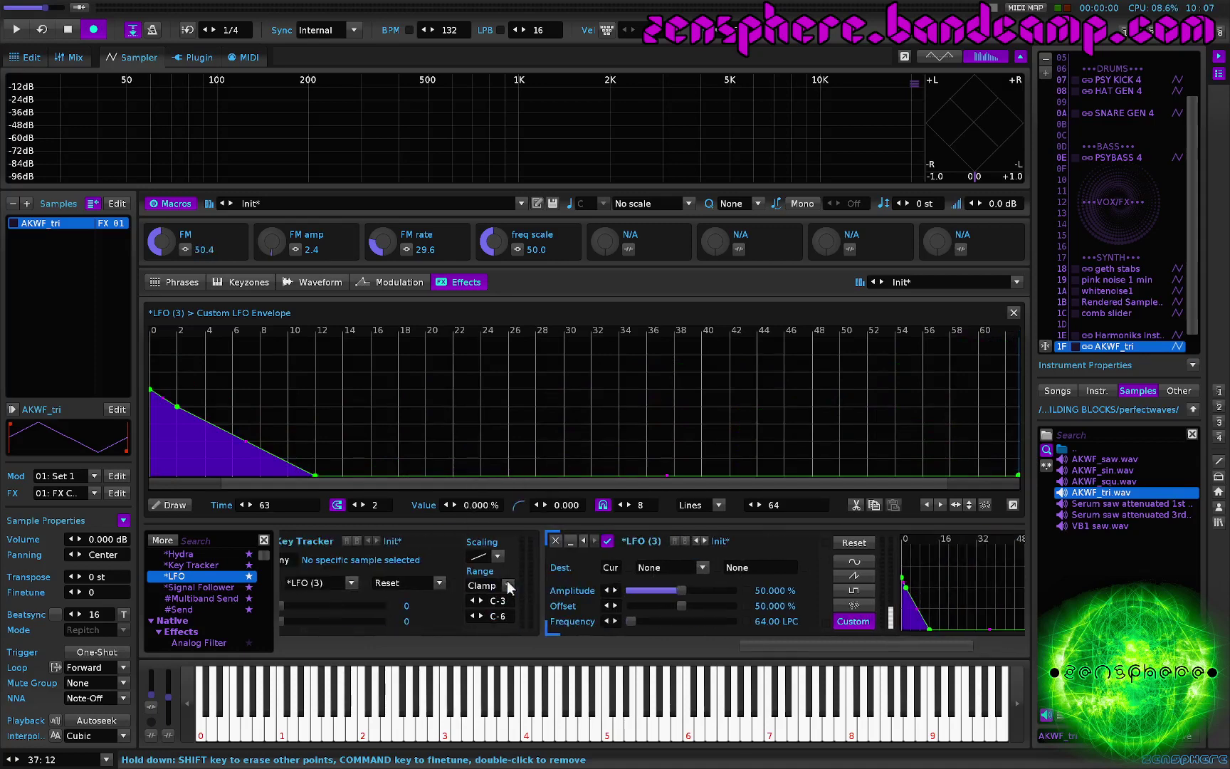
{"action": "scroll", "coordinate": [554, 583], "scroll_direction": "left", "scroll_amount": 5}
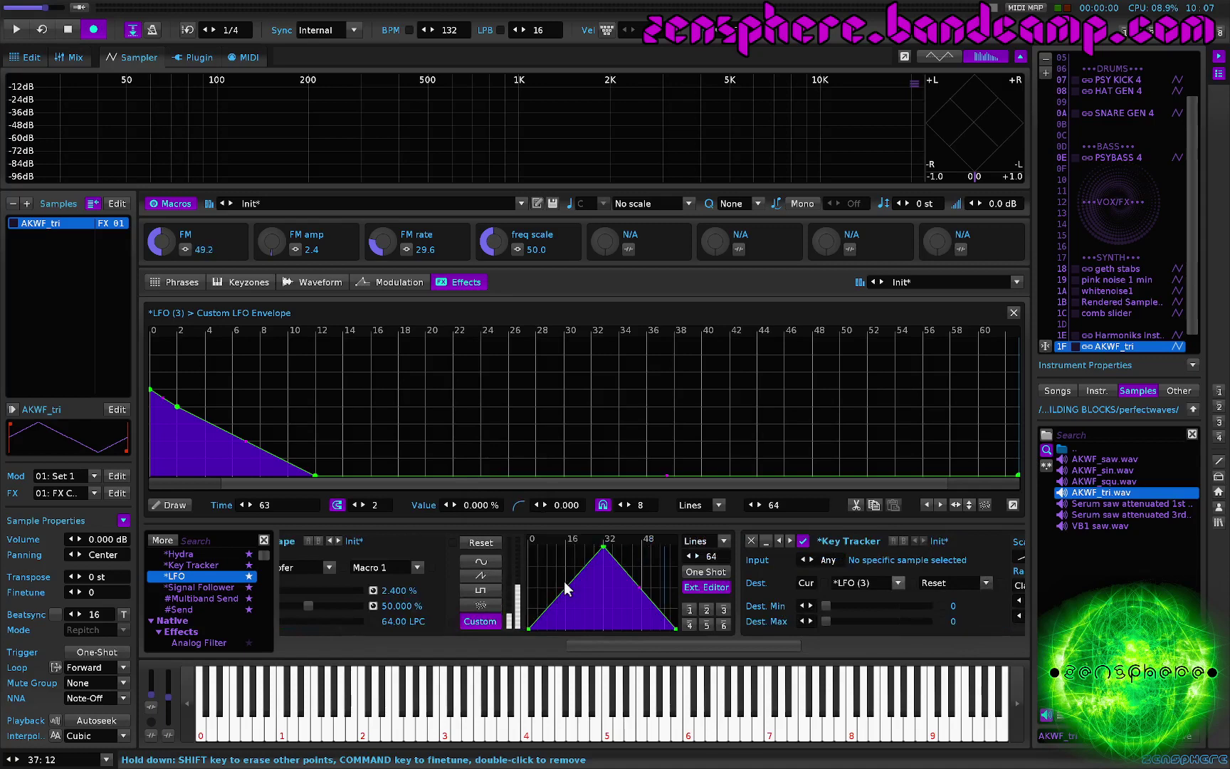
{"action": "scroll", "coordinate": [482, 587], "scroll_direction": "left", "scroll_amount": 2}
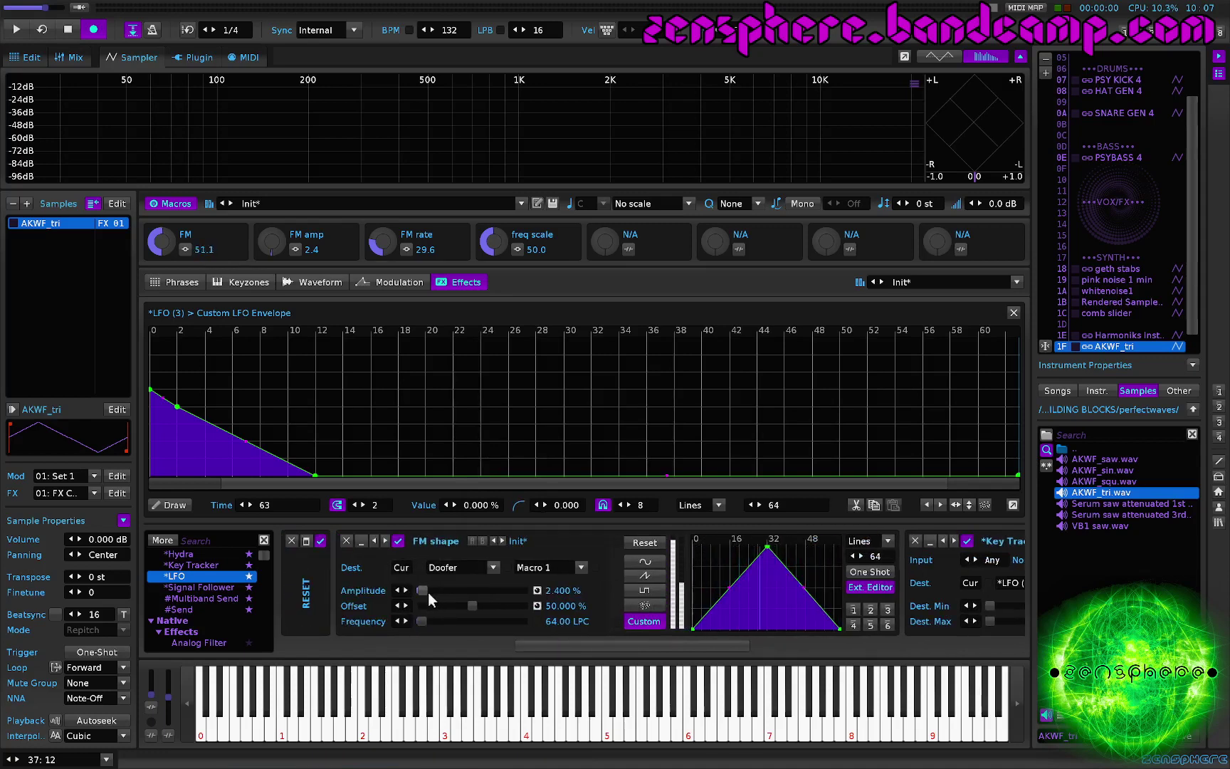
{"action": "scroll", "coordinate": [428, 592], "scroll_direction": "right", "scroll_amount": 10}
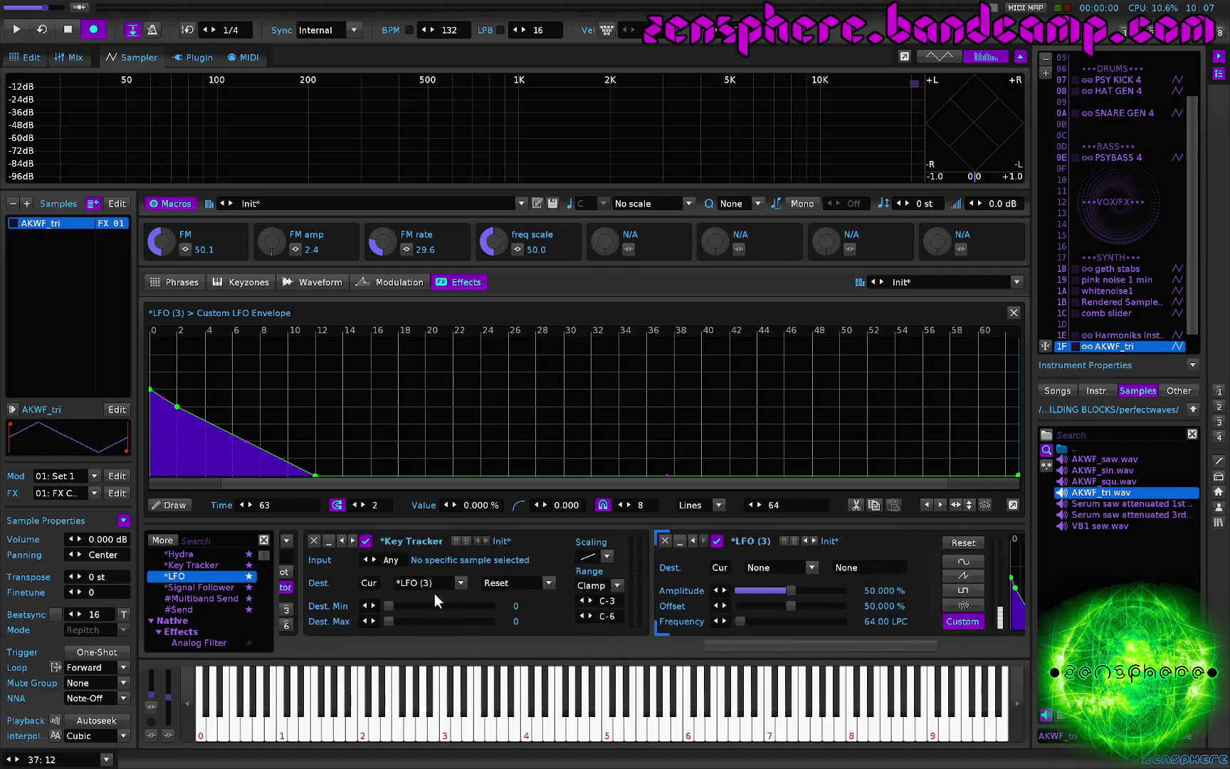
{"action": "scroll", "coordinate": [806, 596], "scroll_direction": "right", "scroll_amount": 2}
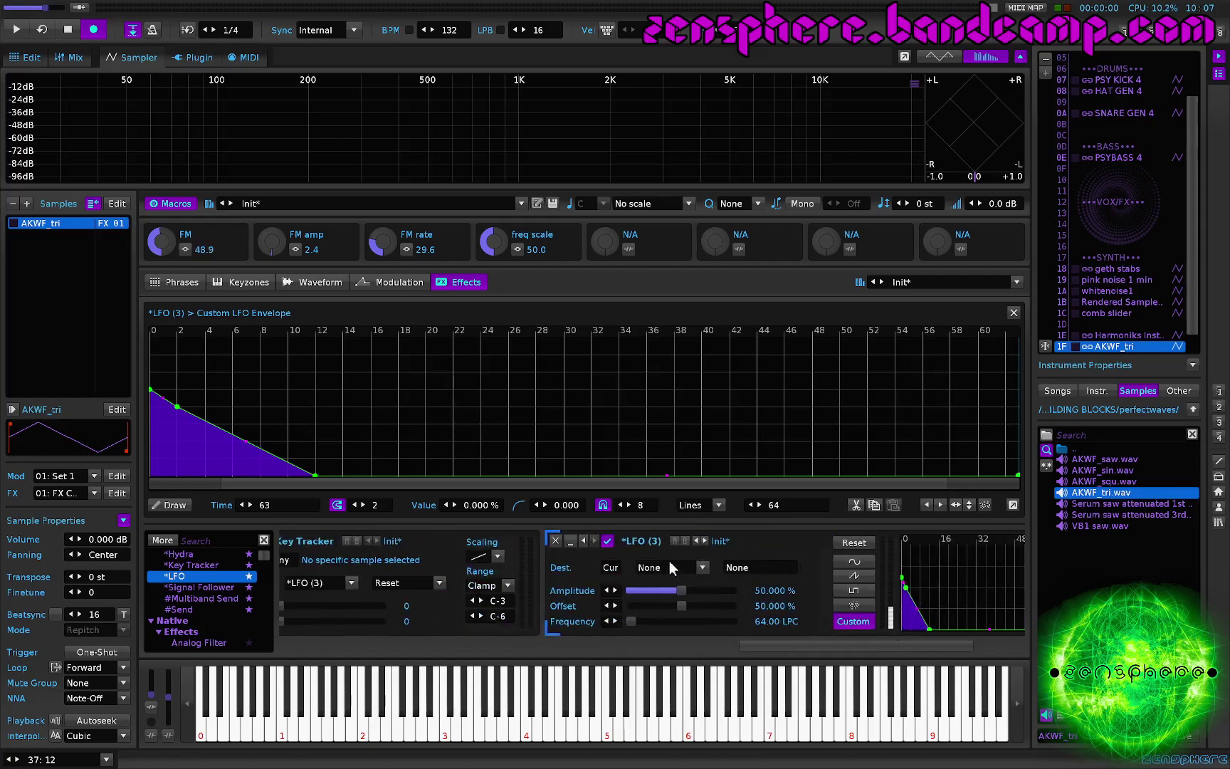
{"action": "left_click", "coordinate": [669, 561]}
{"action": "left_click", "coordinate": [667, 528]}
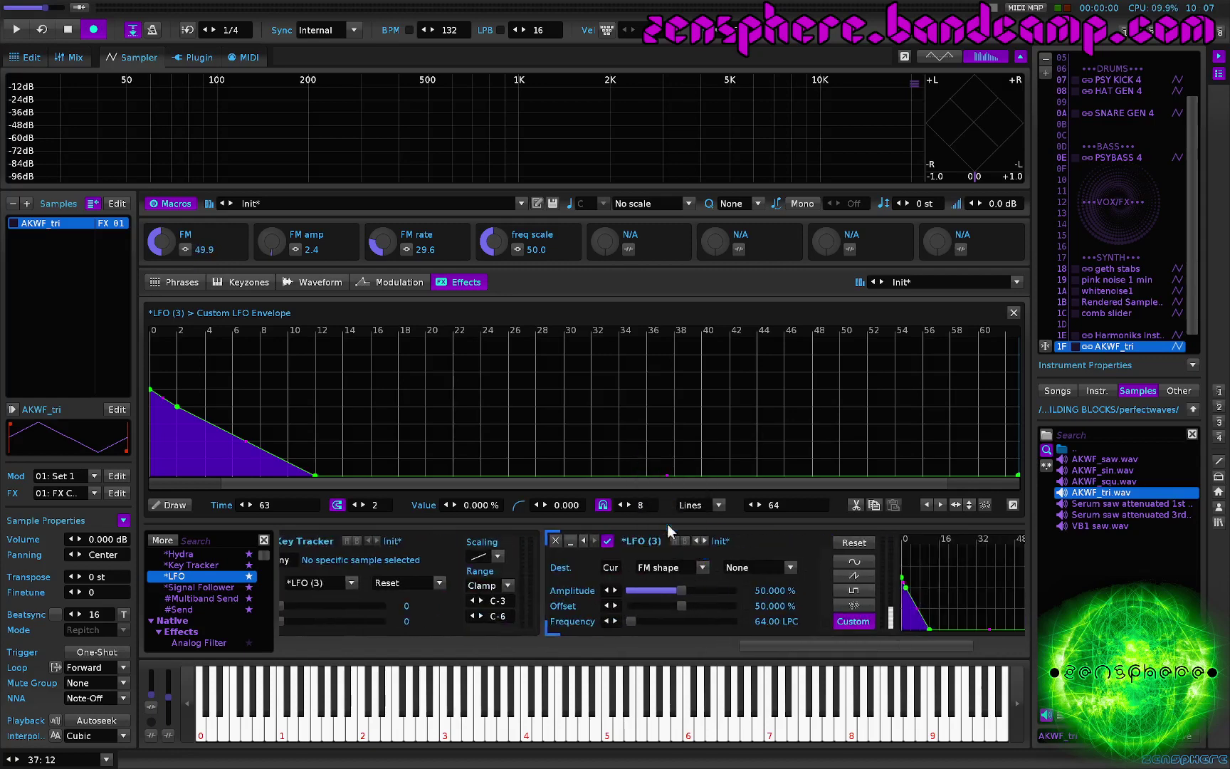
{"action": "left_click", "coordinate": [732, 570]}
{"action": "left_click", "coordinate": [753, 497]}
Audition repeated notes, setting the freq scale macro to 61.6 and the amplitude of *LFO (3) to 100%
{"action": "key", "text": "q"}
{"action": "key", "text": "q"}
{"action": "key", "text": "q"}
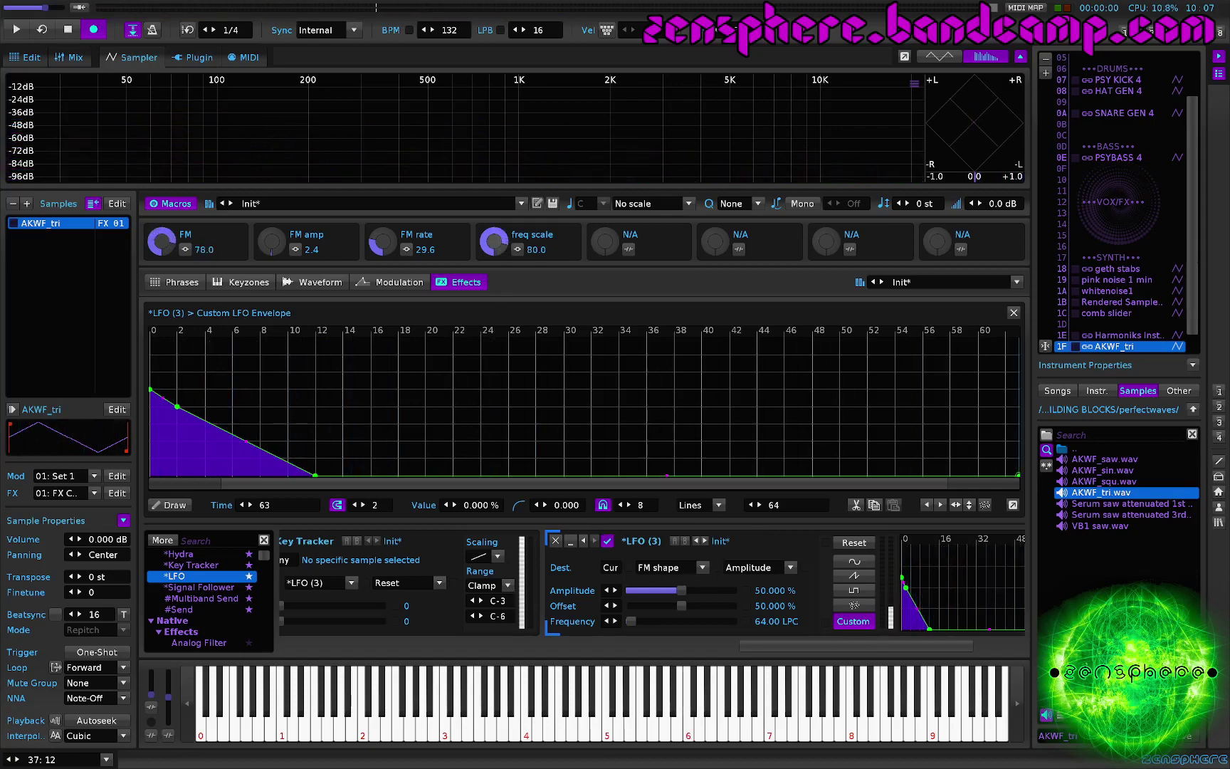
{"action": "key", "text": "q"}
{"action": "key", "text": "q"}
{"action": "key", "text": "q"}
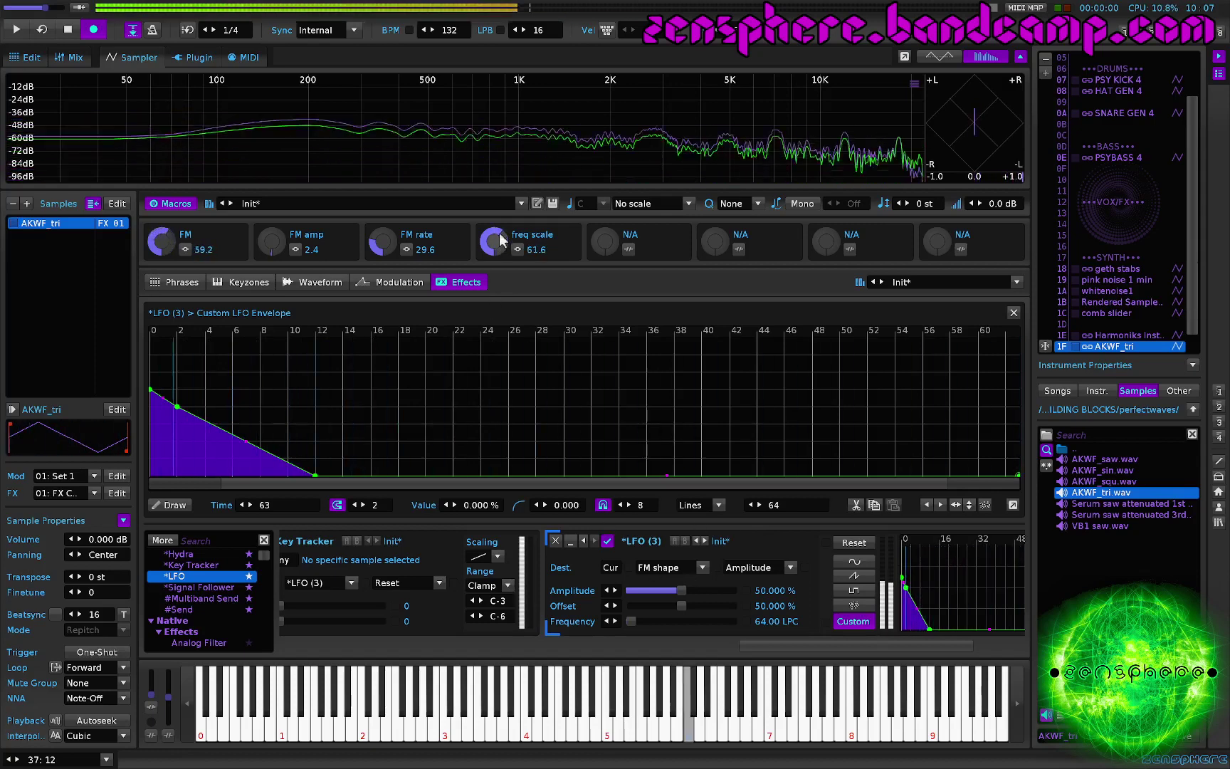
{"action": "left_click_drag", "start_coordinate": [681, 590], "coordinate": [734, 589]}
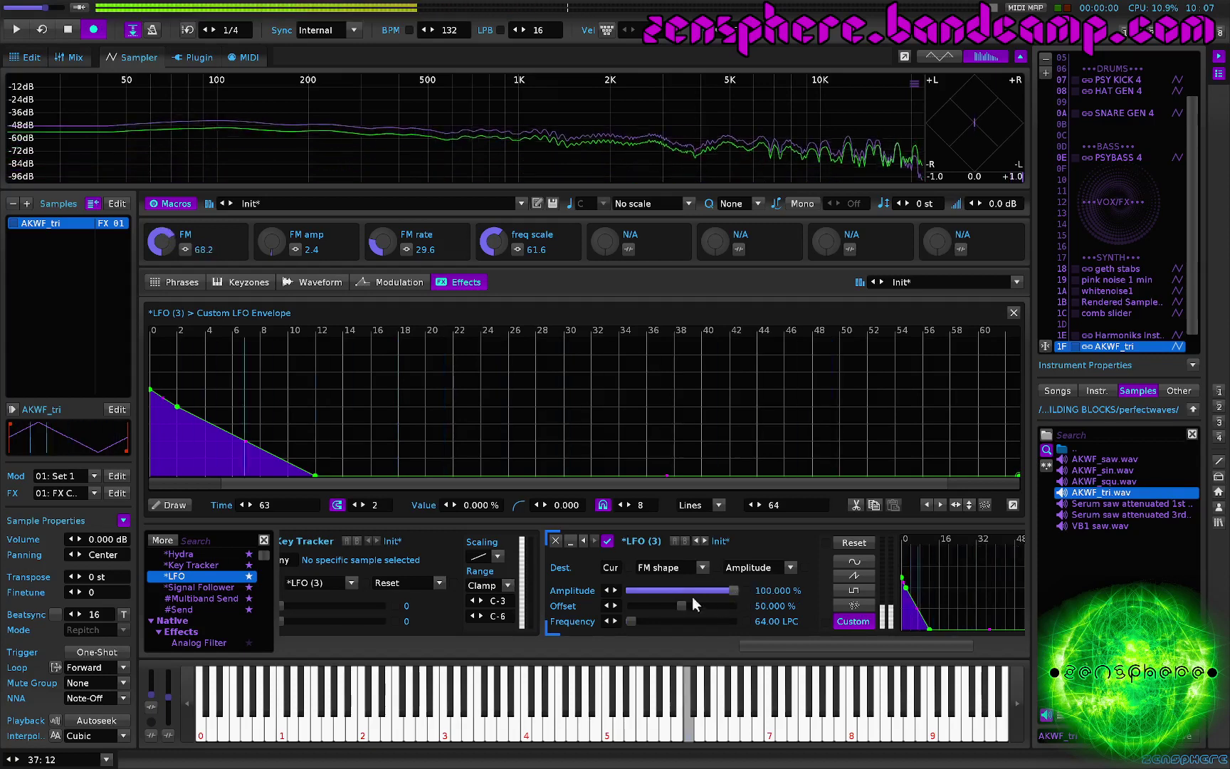
{"action": "key", "text": "q"}
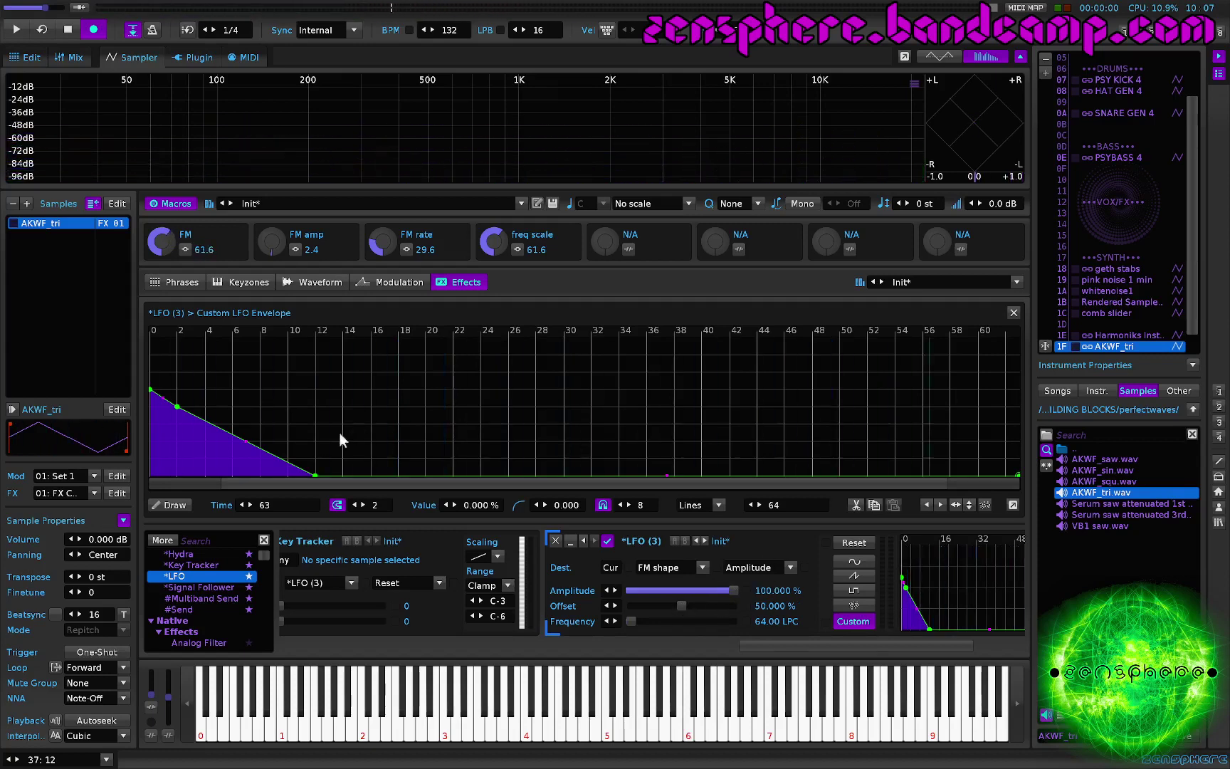
Shorten *LFO (3)'s envelope to fall from 37.5% to 0% at time 6 with a -0.219 curve, playing test notes
{"action": "left_click_drag", "start_coordinate": [177, 405], "coordinate": [232, 477]}
{"action": "key", "text": "q"}
{"action": "key", "text": "q"}
{"action": "left_click_drag", "start_coordinate": [193, 433], "coordinate": [191, 462]}
{"action": "key", "text": "q"}
{"action": "left_click_drag", "start_coordinate": [150, 390], "coordinate": [150, 424]}
Set *LFO (3)'s frequency to 46.97 LPC and raise its envelope points to 37.5% at time 6 and 62.5% at time 20
{"action": "left_click_drag", "start_coordinate": [718, 622], "coordinate": [731, 623]}
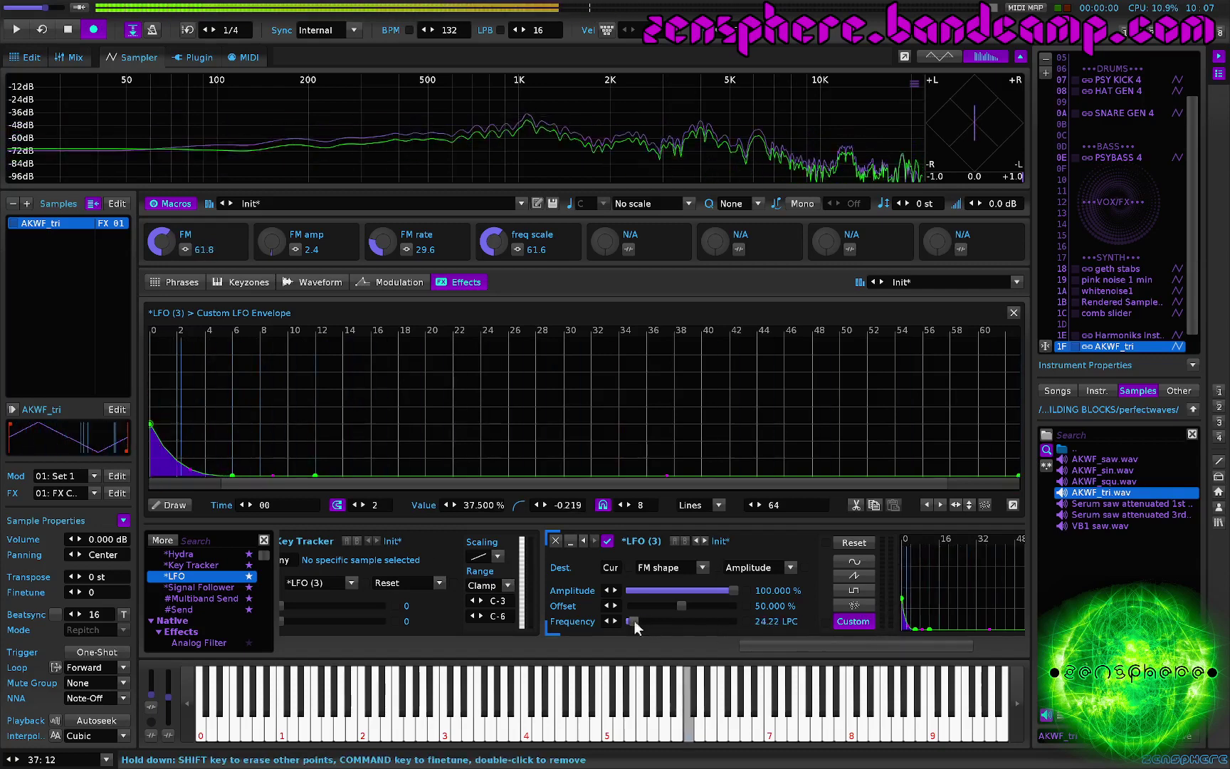
{"action": "left_click_drag", "start_coordinate": [627, 622], "coordinate": [633, 620]}
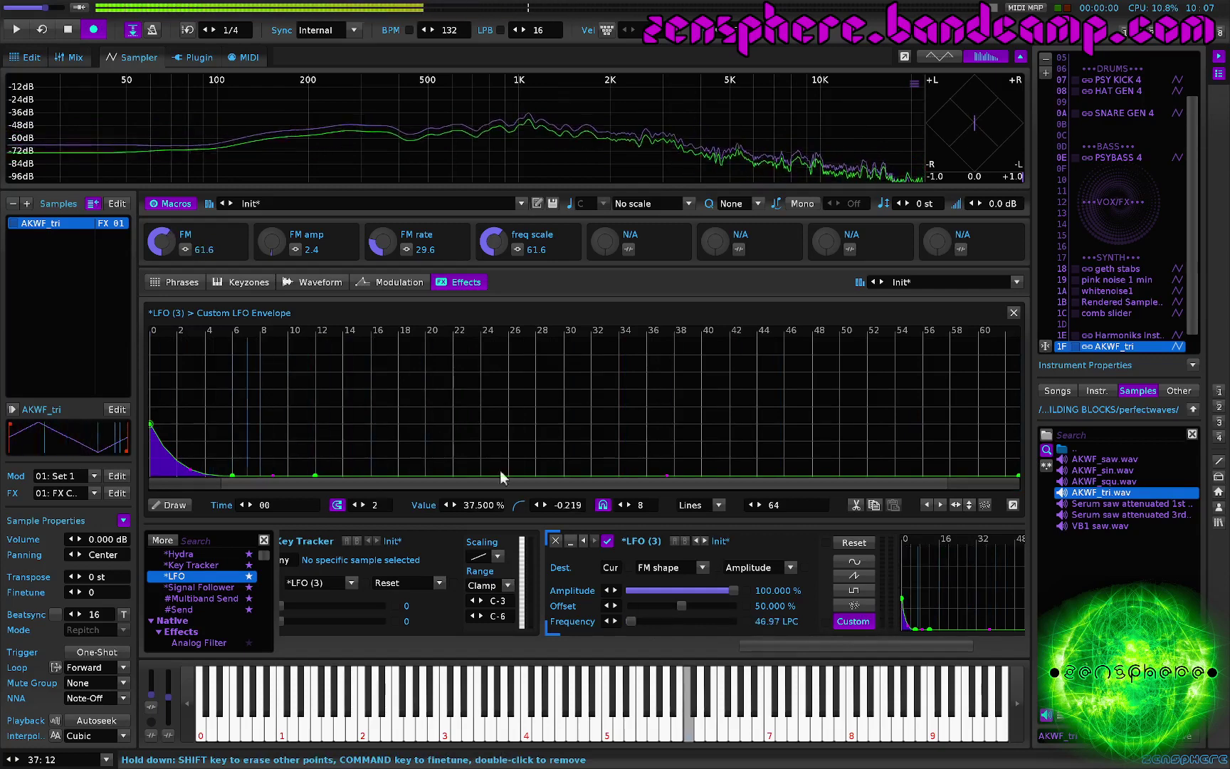
{"action": "left_click_drag", "start_coordinate": [315, 475], "coordinate": [425, 390]}
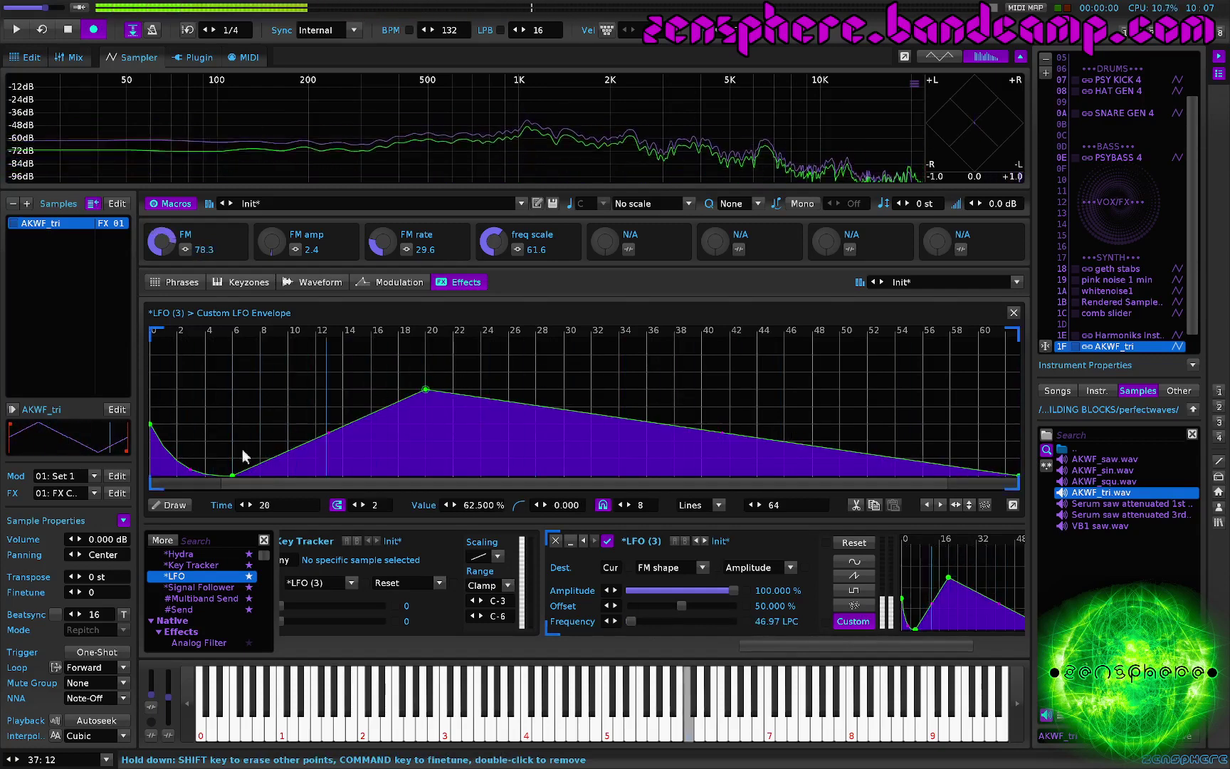
{"action": "left_click_drag", "start_coordinate": [232, 475], "coordinate": [237, 424]}
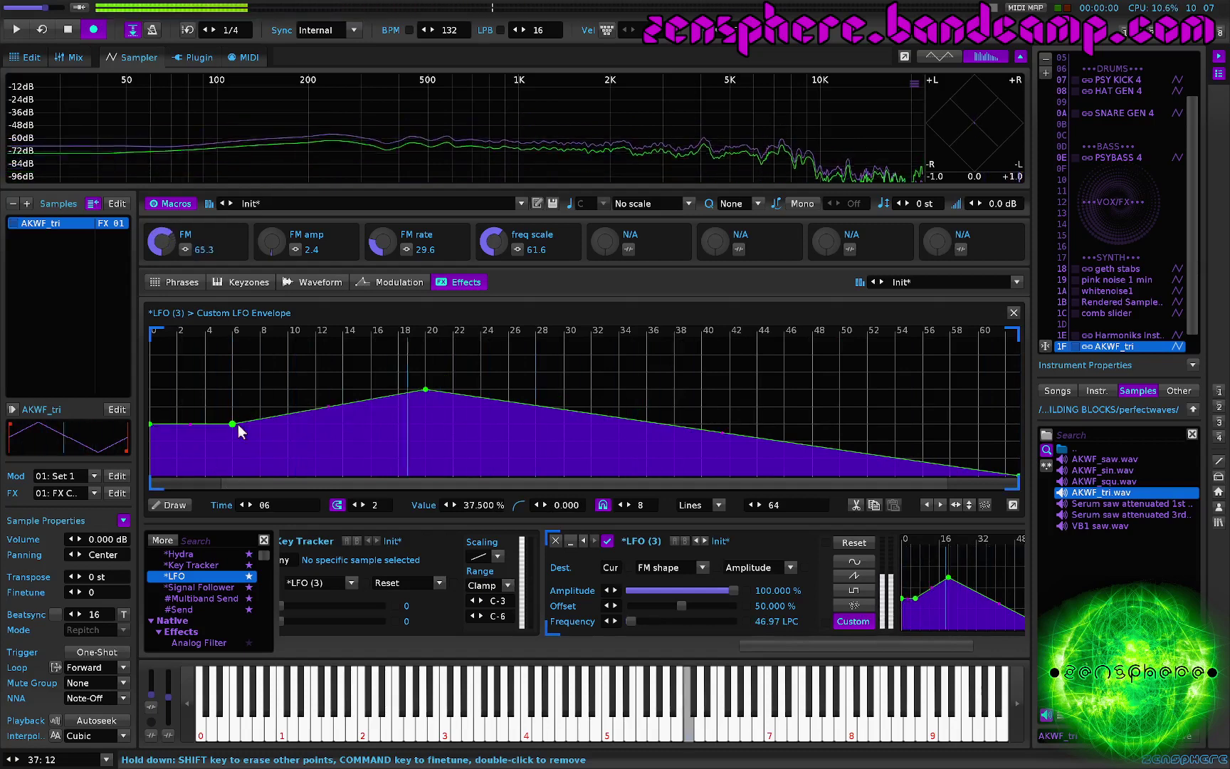
Disable the Volume AHDSR in the instrument's modulation and return to the effect chain
{"action": "left_click", "coordinate": [388, 283]}
{"action": "left_click", "coordinate": [492, 541]}
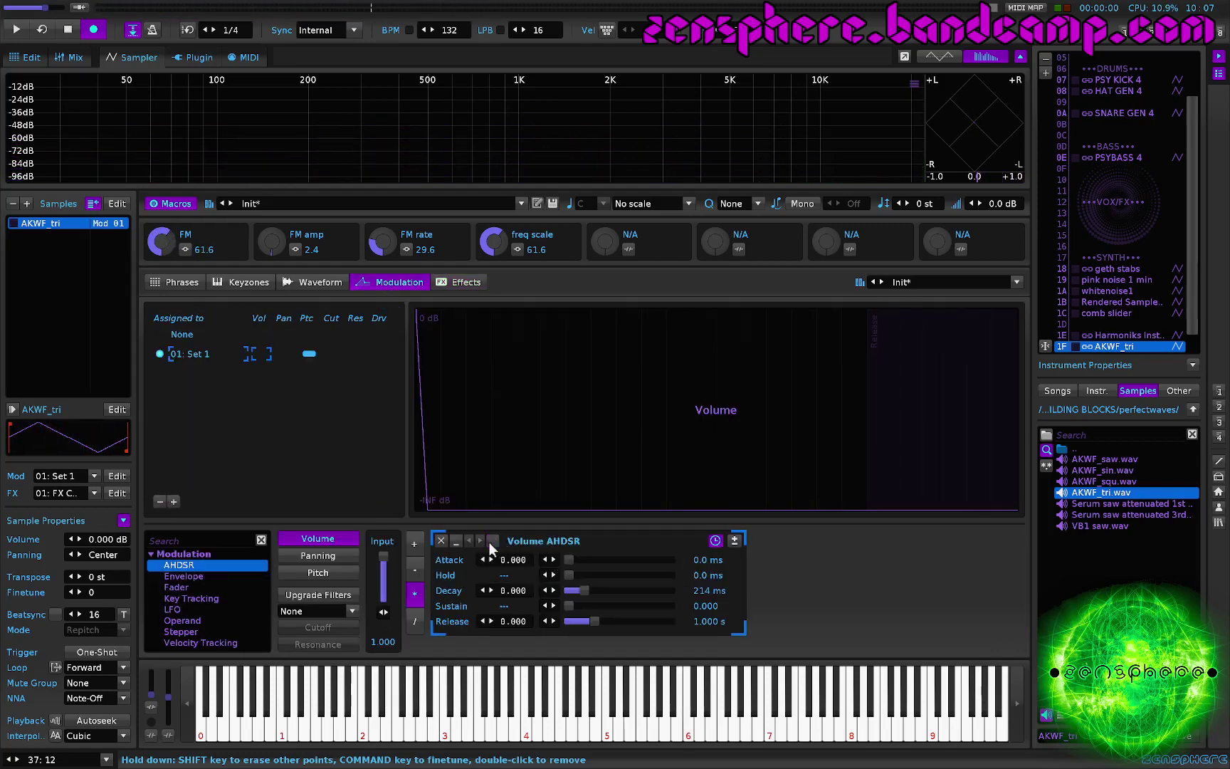
{"action": "left_click", "coordinate": [459, 282]}
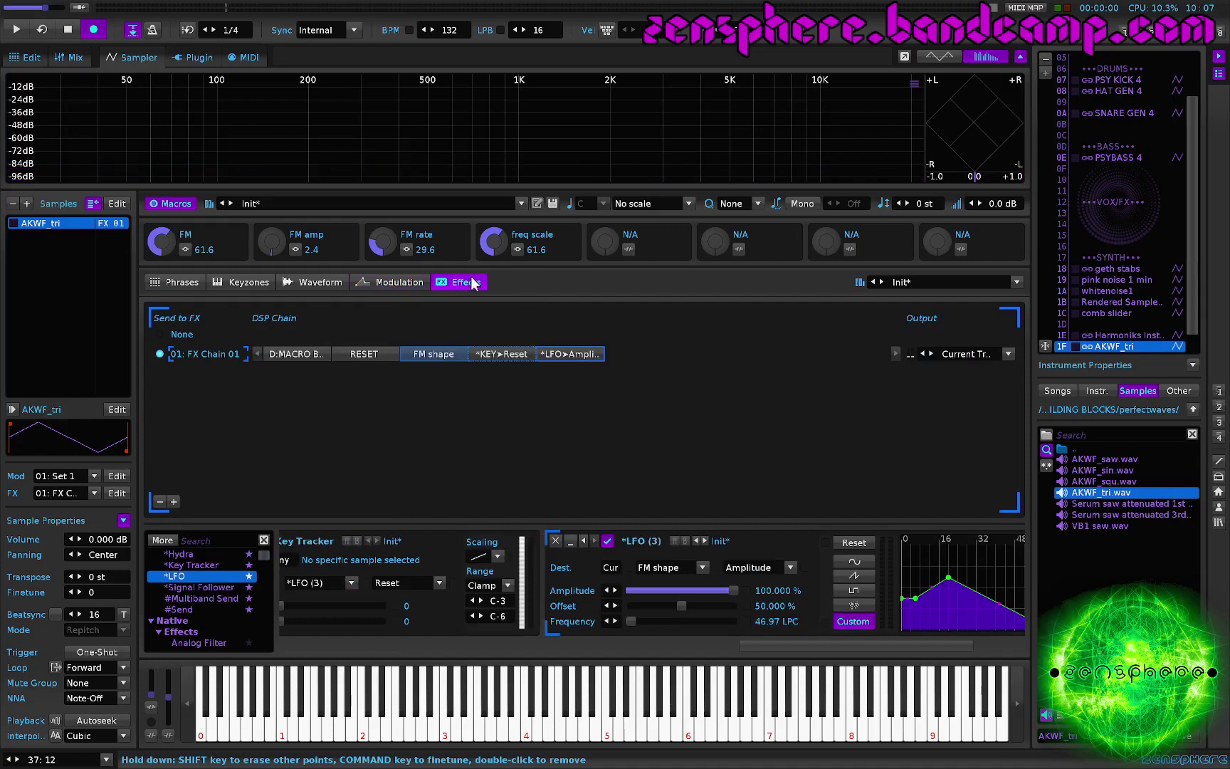
Reshape *LFO (3)'s envelope into a short early peak starting from zero with a curved decay, and set its frequency to 13.19 LPC
{"action": "scroll", "coordinate": [689, 539], "scroll_direction": "right", "scroll_amount": 3}
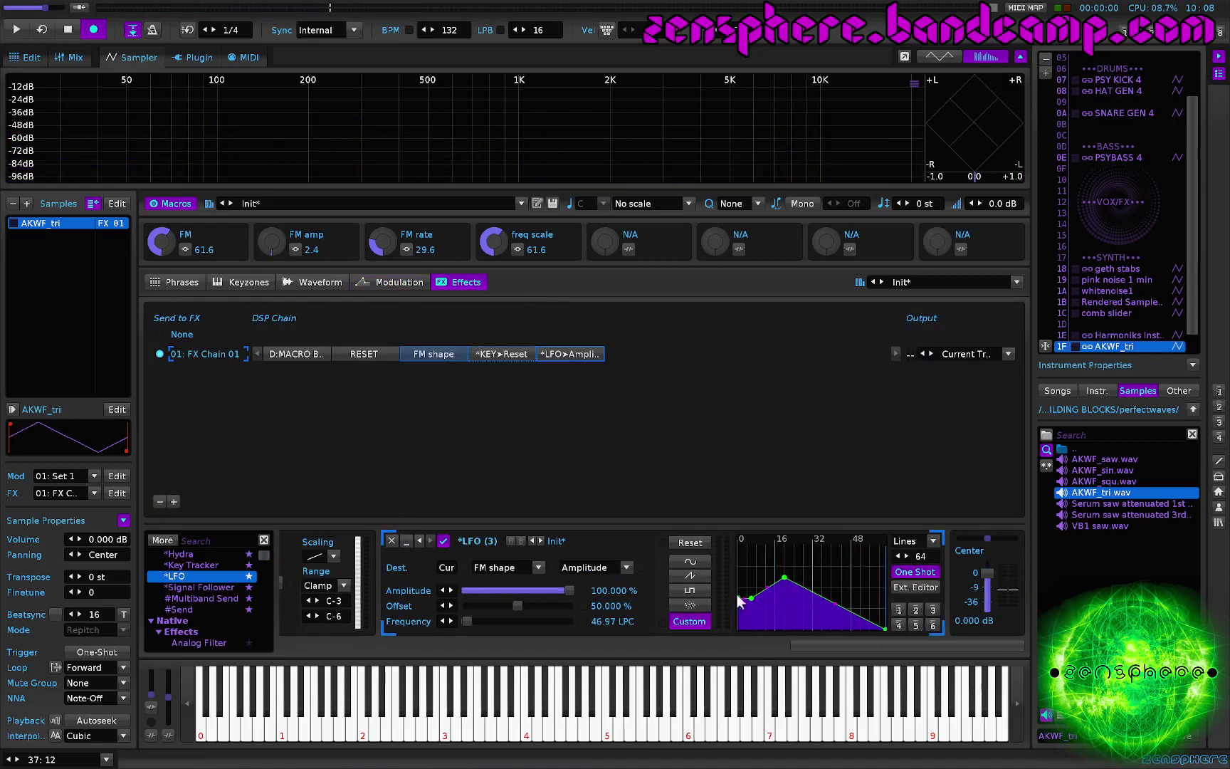
{"action": "left_click_drag", "start_coordinate": [738, 598], "coordinate": [738, 630]}
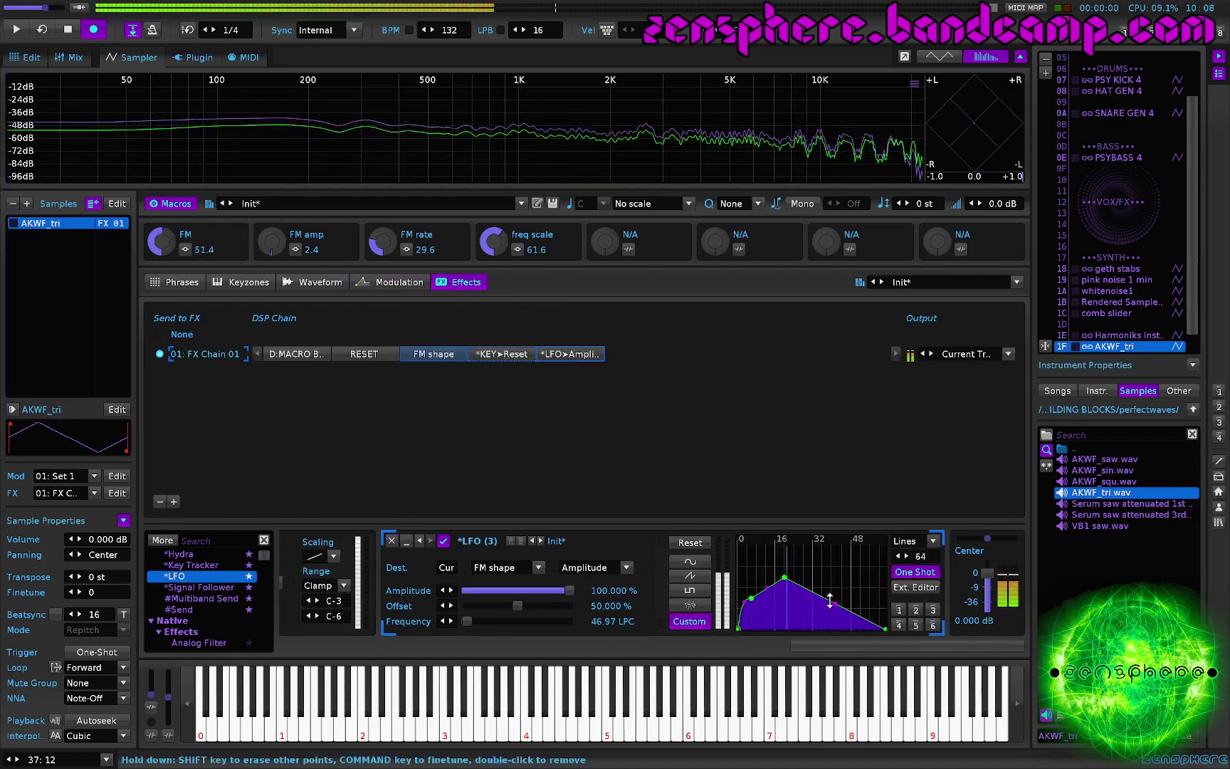
{"action": "left_click_drag", "start_coordinate": [830, 600], "coordinate": [761, 613]}
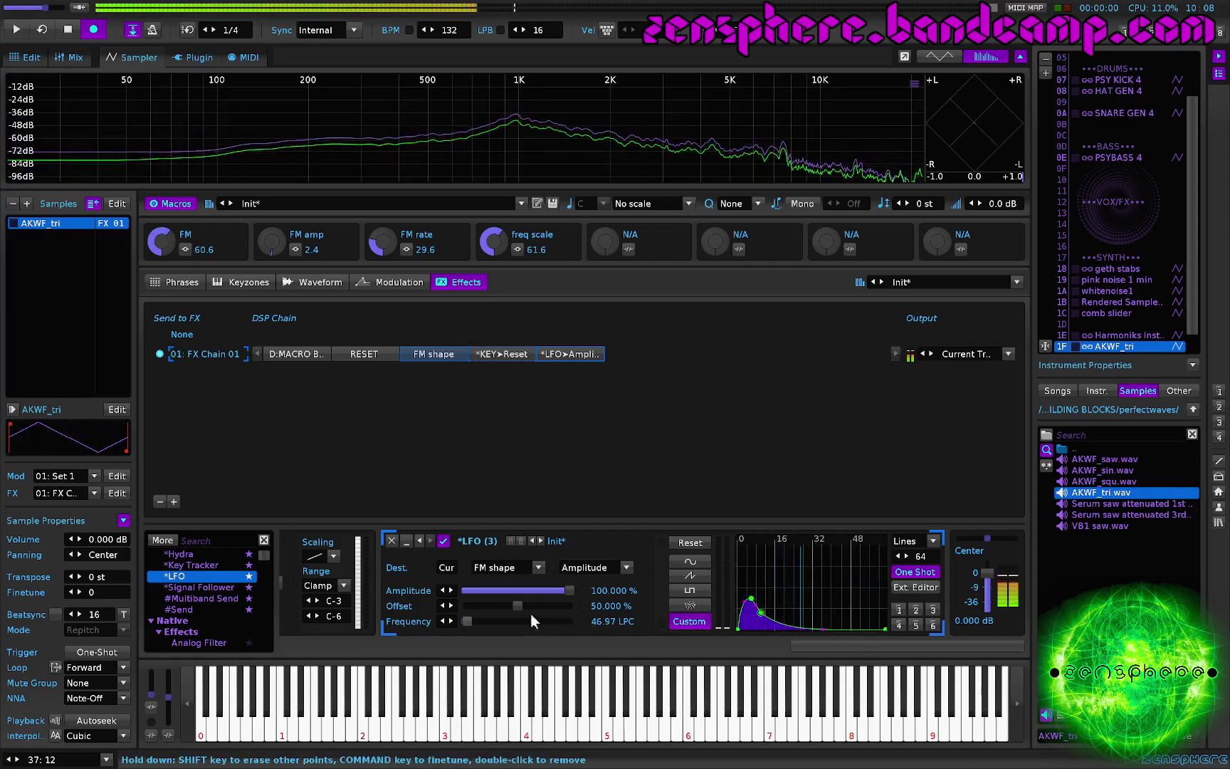
{"action": "mouse_move", "coordinate": [467, 621]}
{"action": "left_mouse_down"}
{"action": "mouse_move", "coordinate": [489, 621]}
{"action": "mouse_move", "coordinate": [469, 621]}
{"action": "left_mouse_up"}
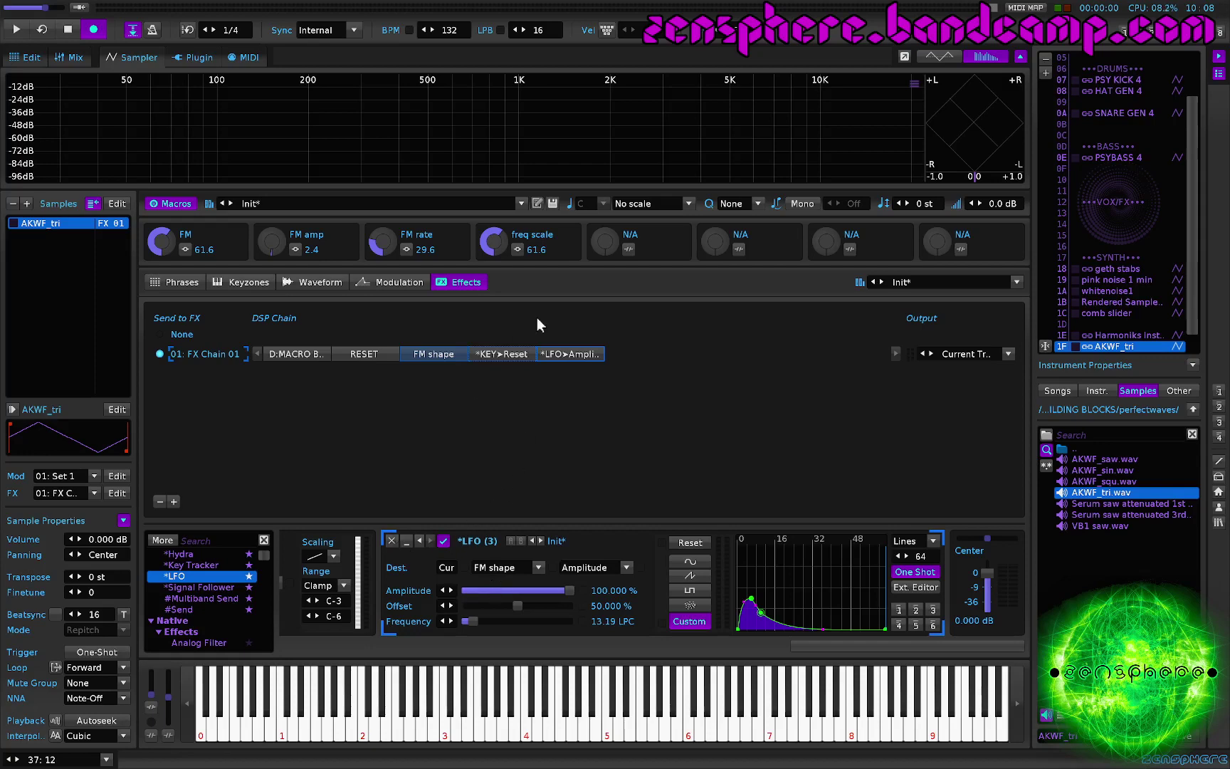
Delete the Key Tracker and *LFO (3) from the end of the effect chain
{"action": "left_click", "coordinate": [511, 352]}
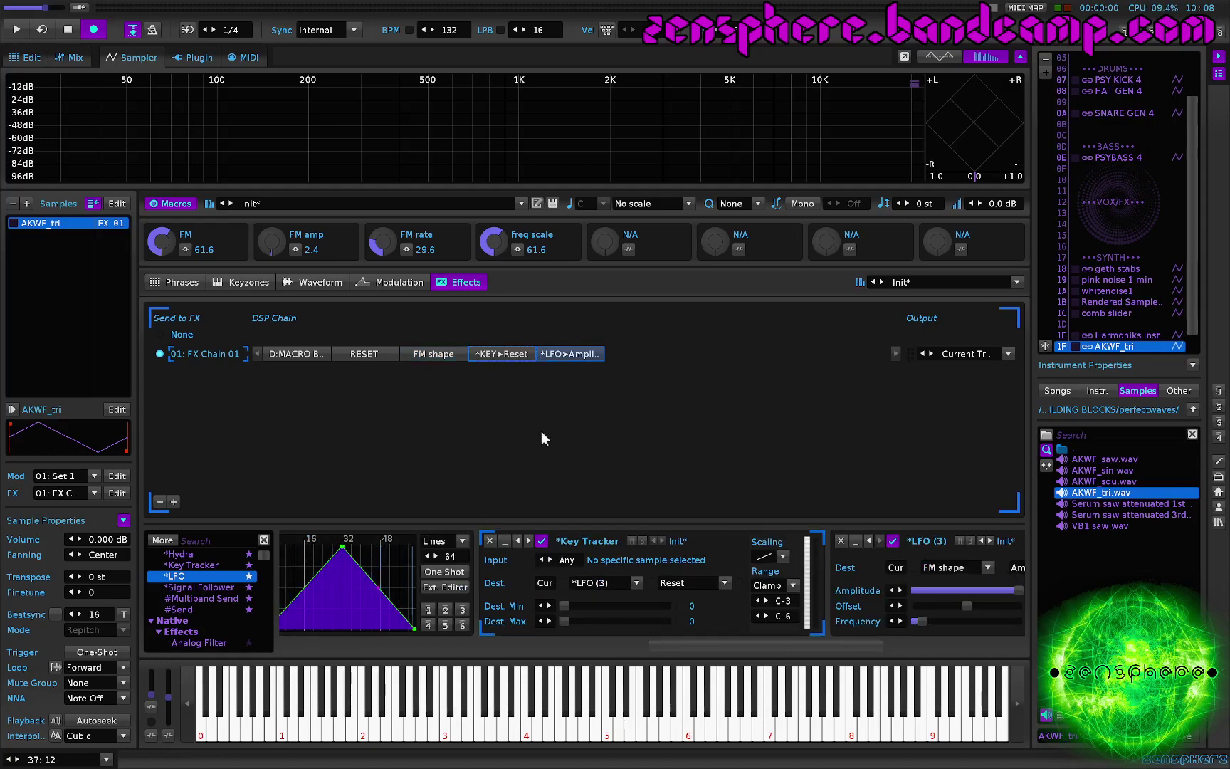
{"action": "left_click", "coordinate": [496, 544]}
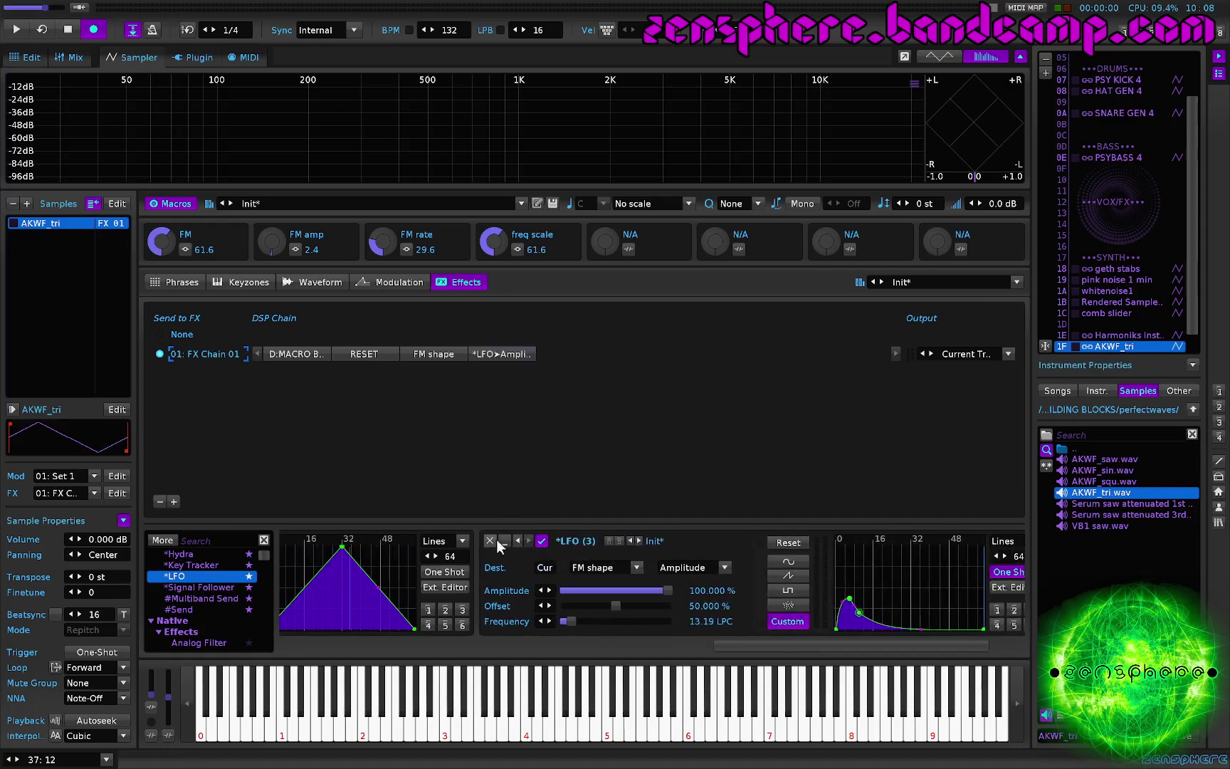
{"action": "left_click", "coordinate": [496, 539]}
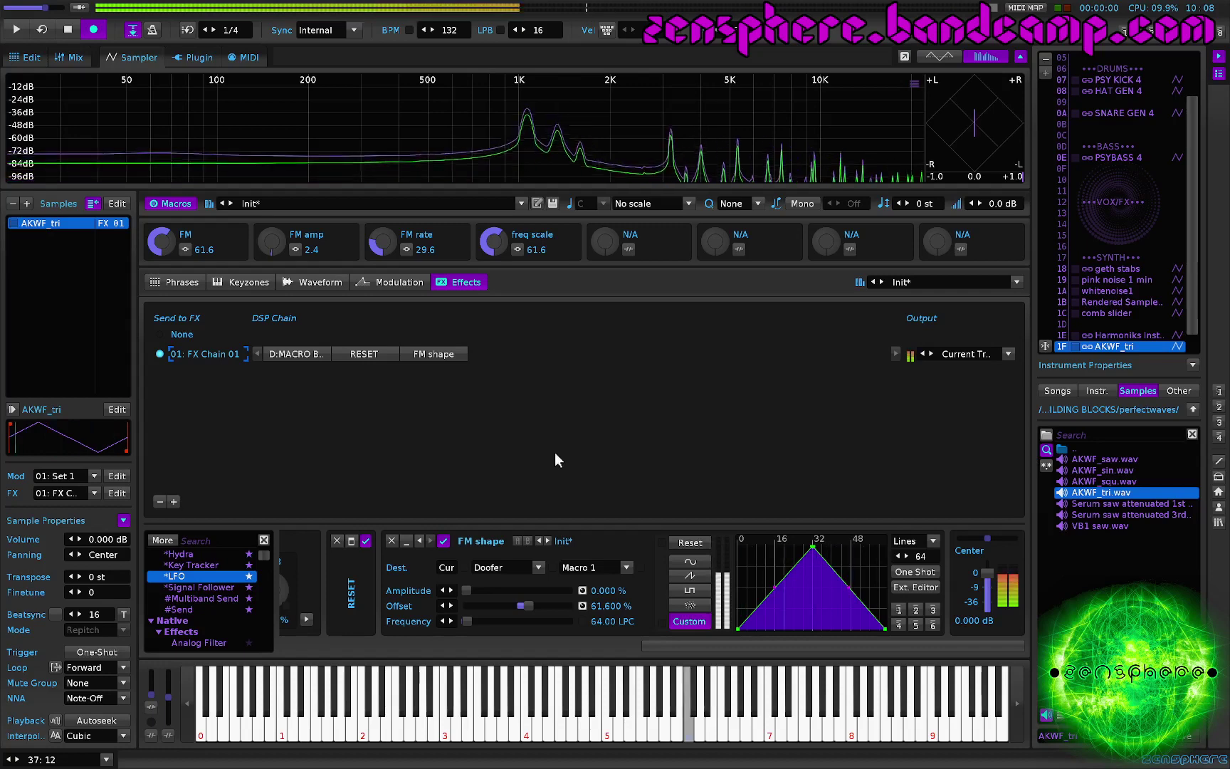
Set the FM amp macro to 3.2 and check the instrument's volume modulation
{"action": "mouse_move", "coordinate": [271, 241]}
{"action": "left_mouse_down"}
{"action": "mouse_move", "coordinate": [271, 228]}
{"action": "mouse_move", "coordinate": [273, 241]}
{"action": "left_mouse_up"}
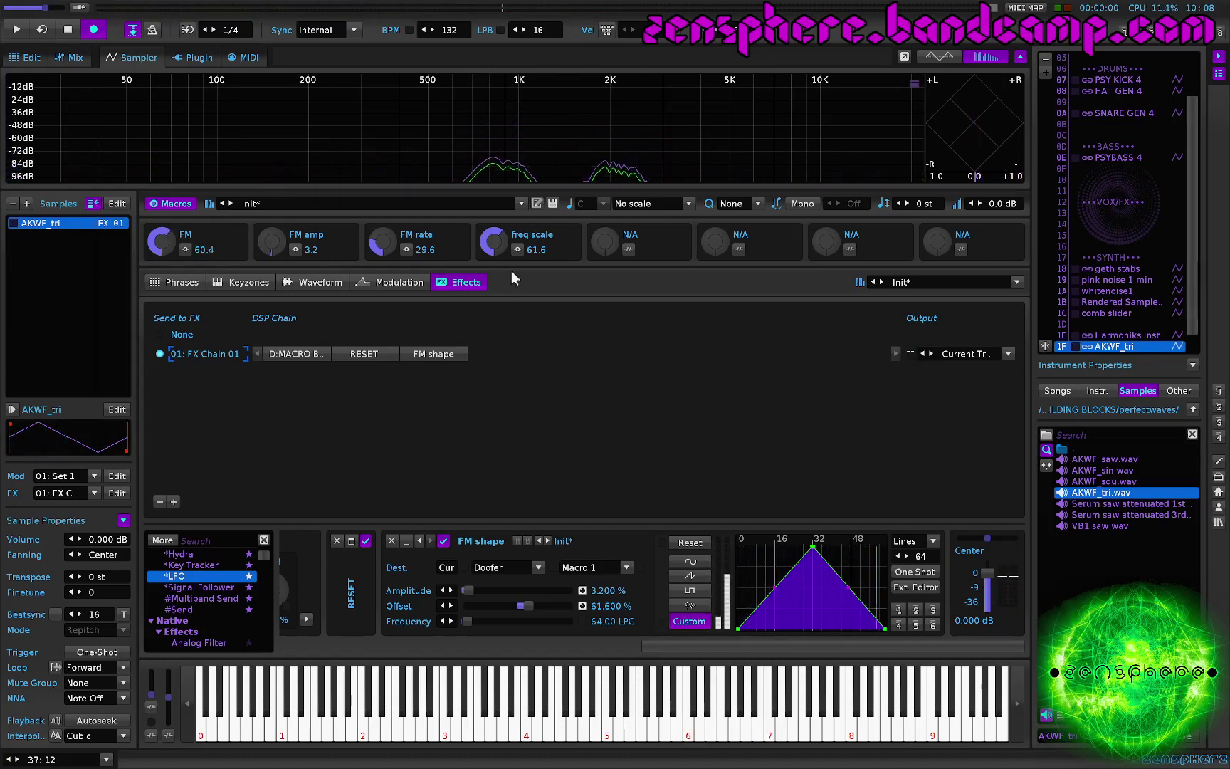
{"action": "left_click", "coordinate": [393, 283]}
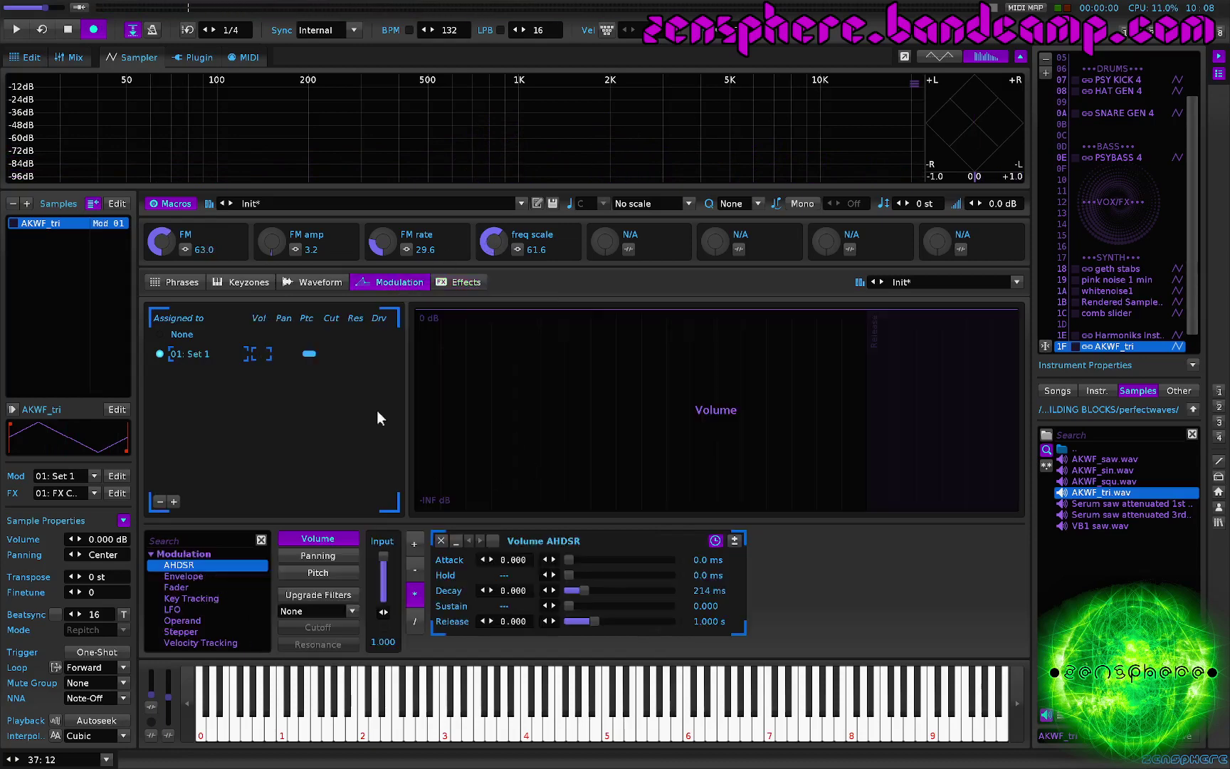
{"action": "left_click", "coordinate": [453, 282]}
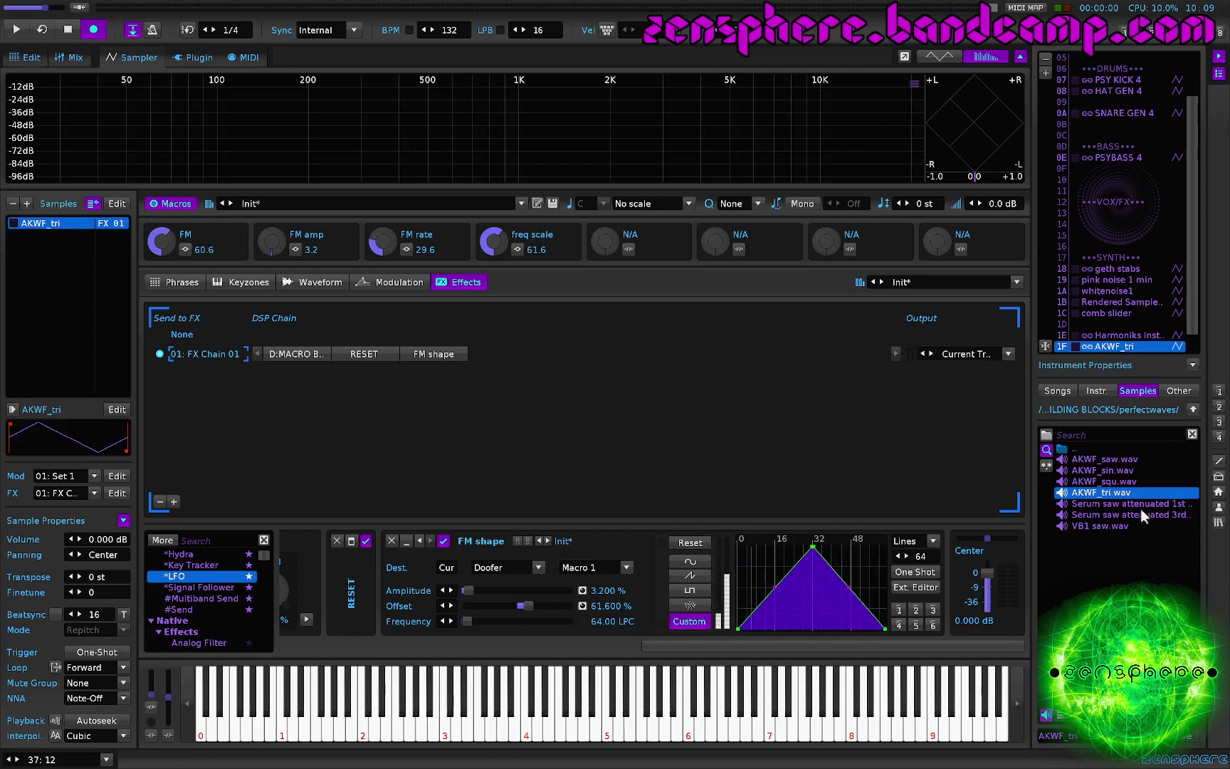
Add AKWF_sin.wav as a second sample of the instrument and transpose it by 24 st
{"action": "left_click_drag", "start_coordinate": [1102, 472], "coordinate": [55, 282]}
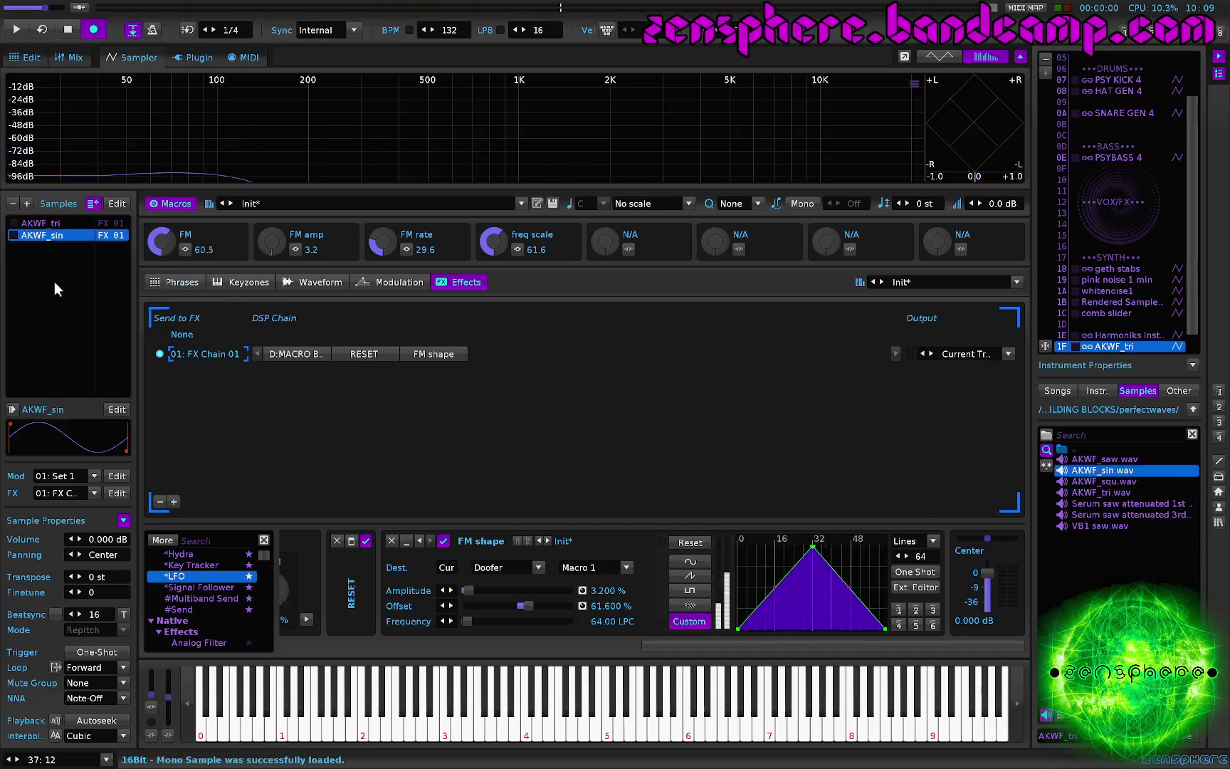
{"action": "left_click_drag", "start_coordinate": [100, 576], "coordinate": [100, 539]}
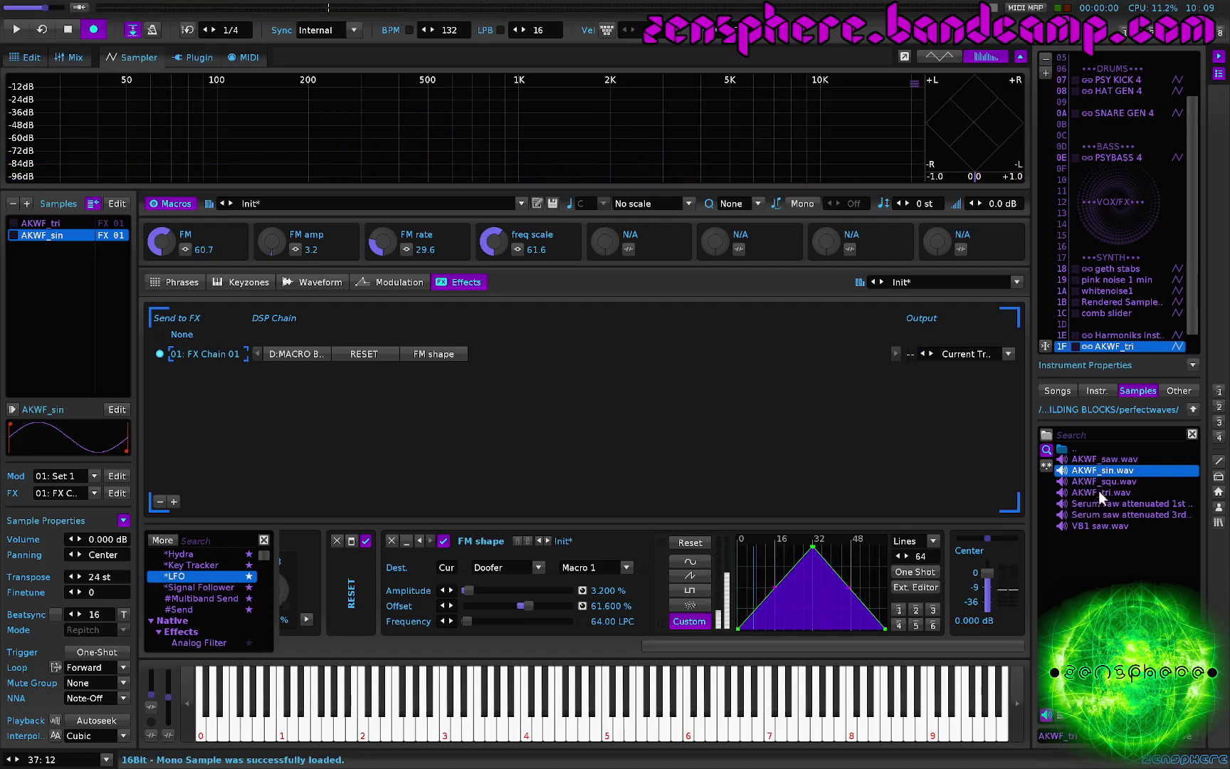
Add AKWF_saw.wav as a third sample of the instrument, transpose it by -12 st and set its volume to -5.7 dB
{"action": "left_click_drag", "start_coordinate": [1090, 492], "coordinate": [41, 335]}
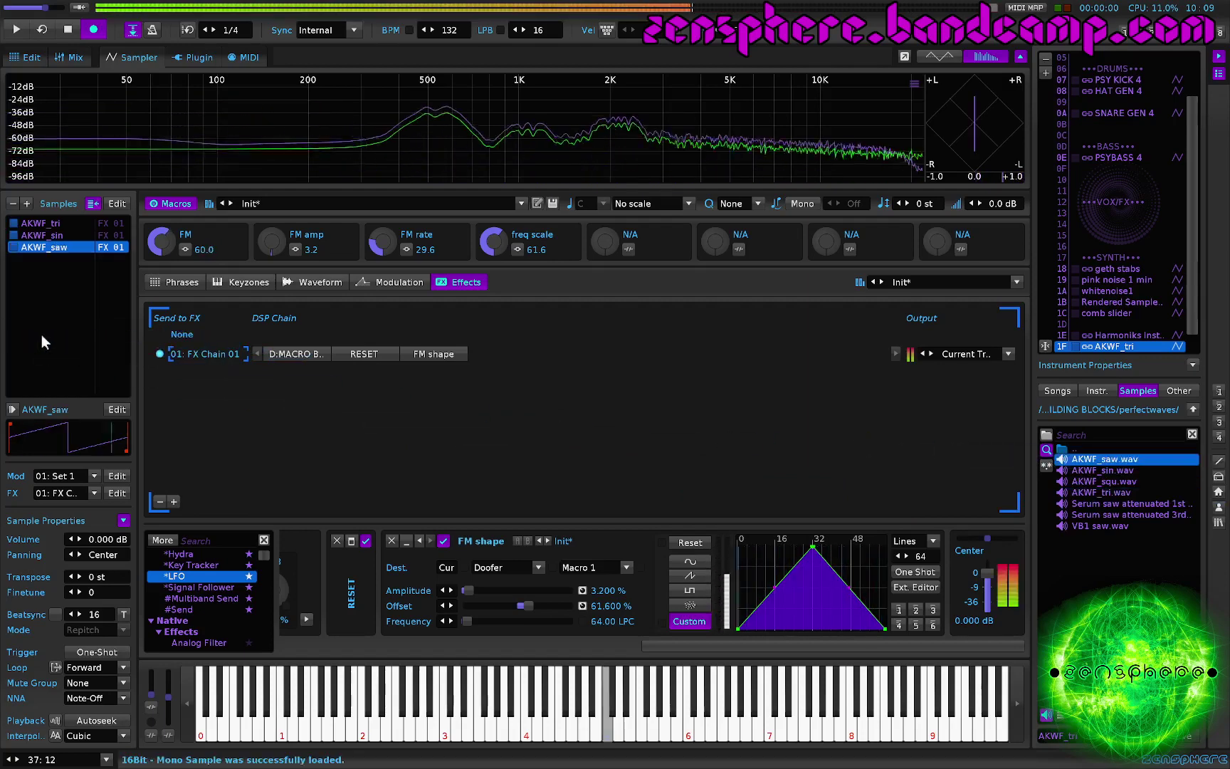
{"action": "left_click_drag", "start_coordinate": [116, 576], "coordinate": [116, 601]}
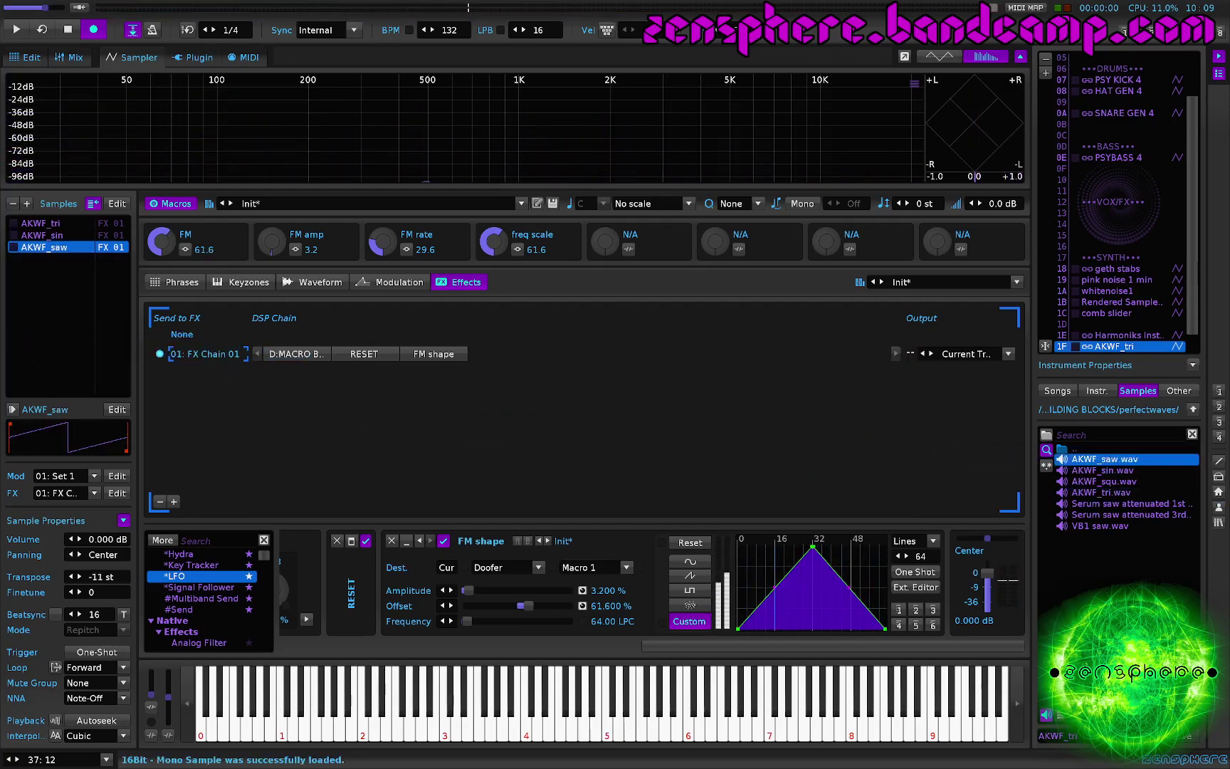
{"action": "left_click_drag", "start_coordinate": [114, 539], "coordinate": [114, 566]}
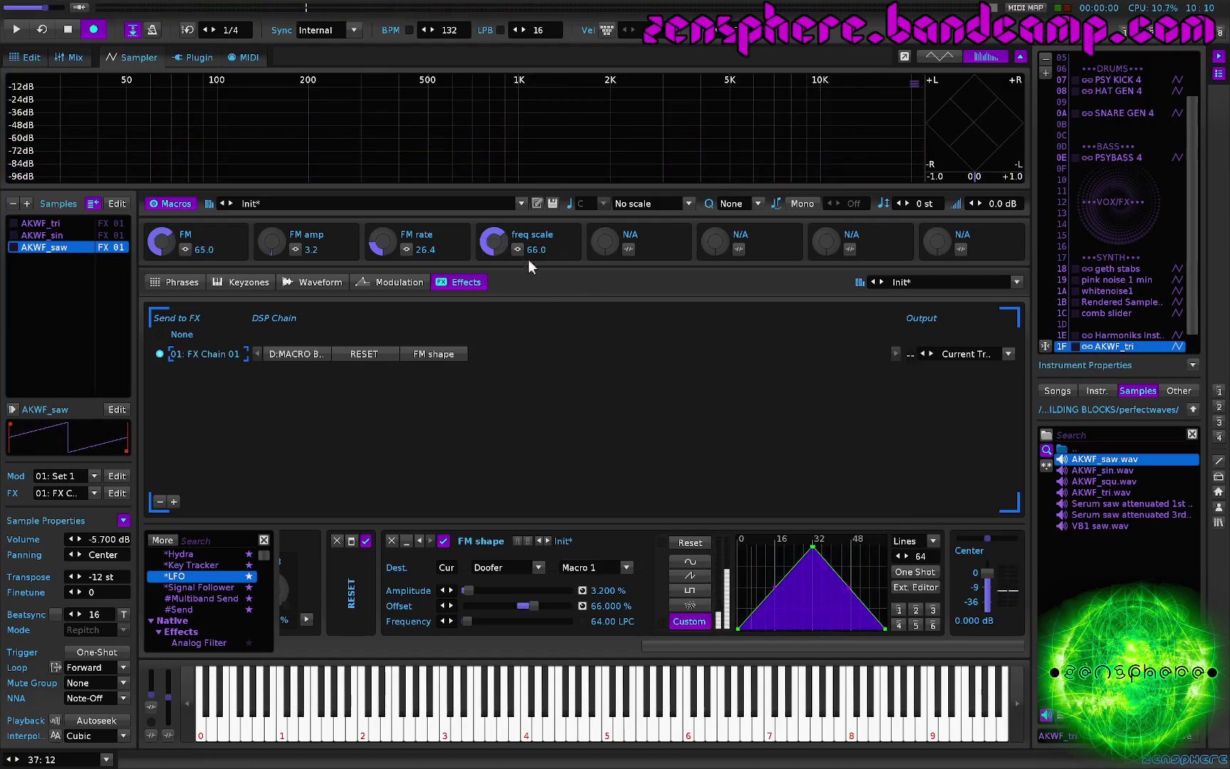
Set the freq scale macro to 56.4 and review the RESET and FM shape LFOs in the effect chain, collapsing RESET
{"action": "left_click_drag", "start_coordinate": [488, 250], "coordinate": [520, 311]}
{"action": "scroll", "coordinate": [499, 562], "scroll_direction": "up", "scroll_amount": 3}
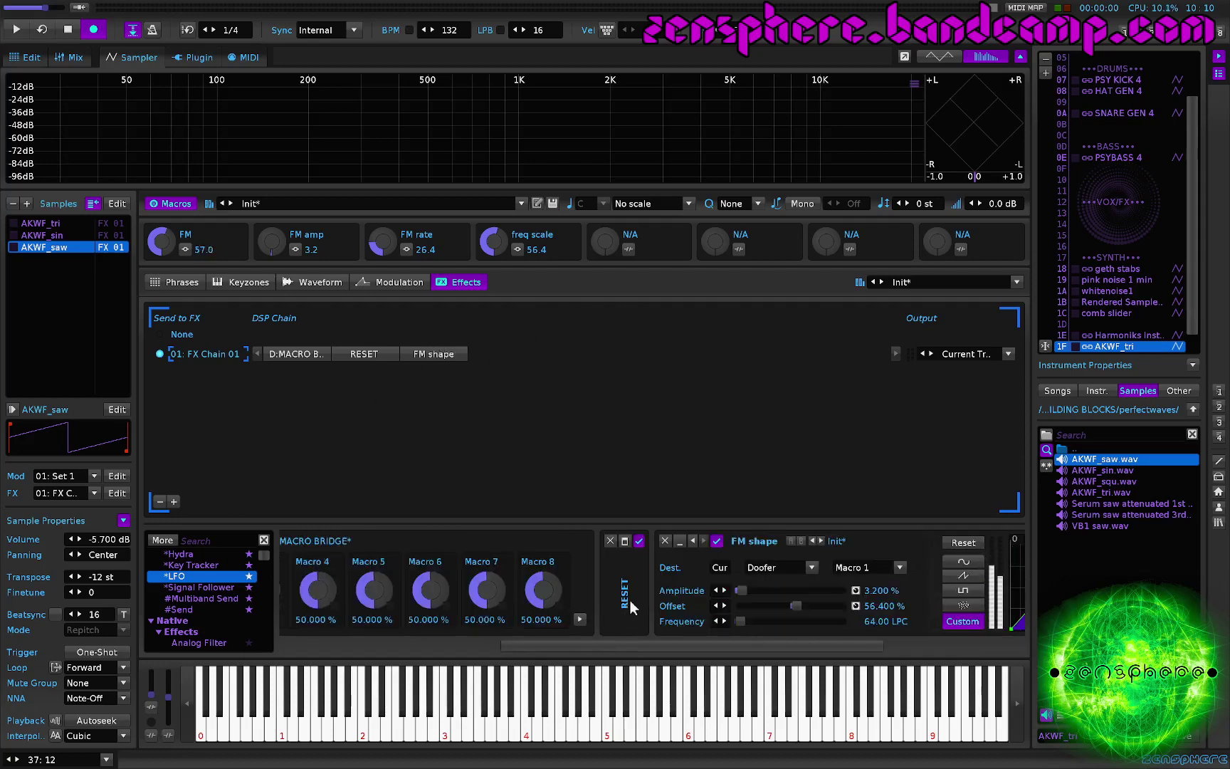
{"action": "scroll", "coordinate": [627, 577], "scroll_direction": "down", "scroll_amount": 3}
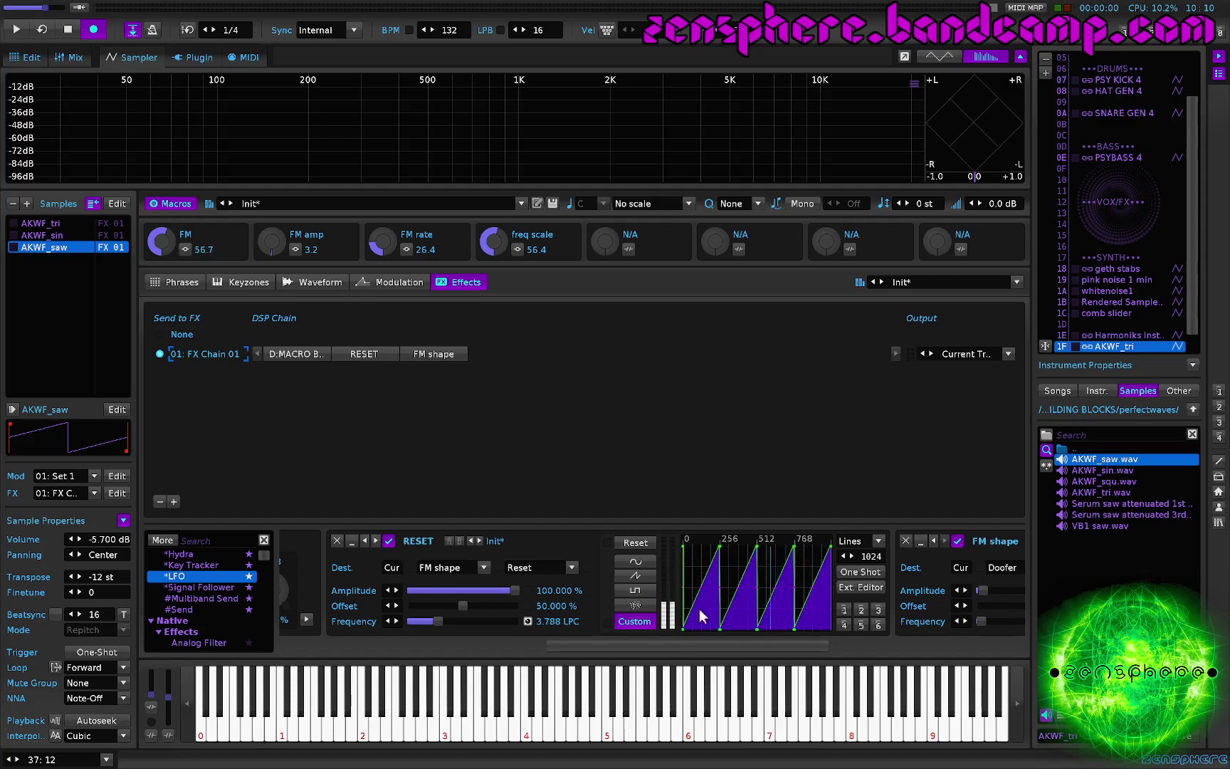
{"action": "scroll", "coordinate": [694, 616], "scroll_direction": "down", "scroll_amount": 2}
{"action": "scroll", "coordinate": [690, 621], "scroll_direction": "down", "scroll_amount": 5}
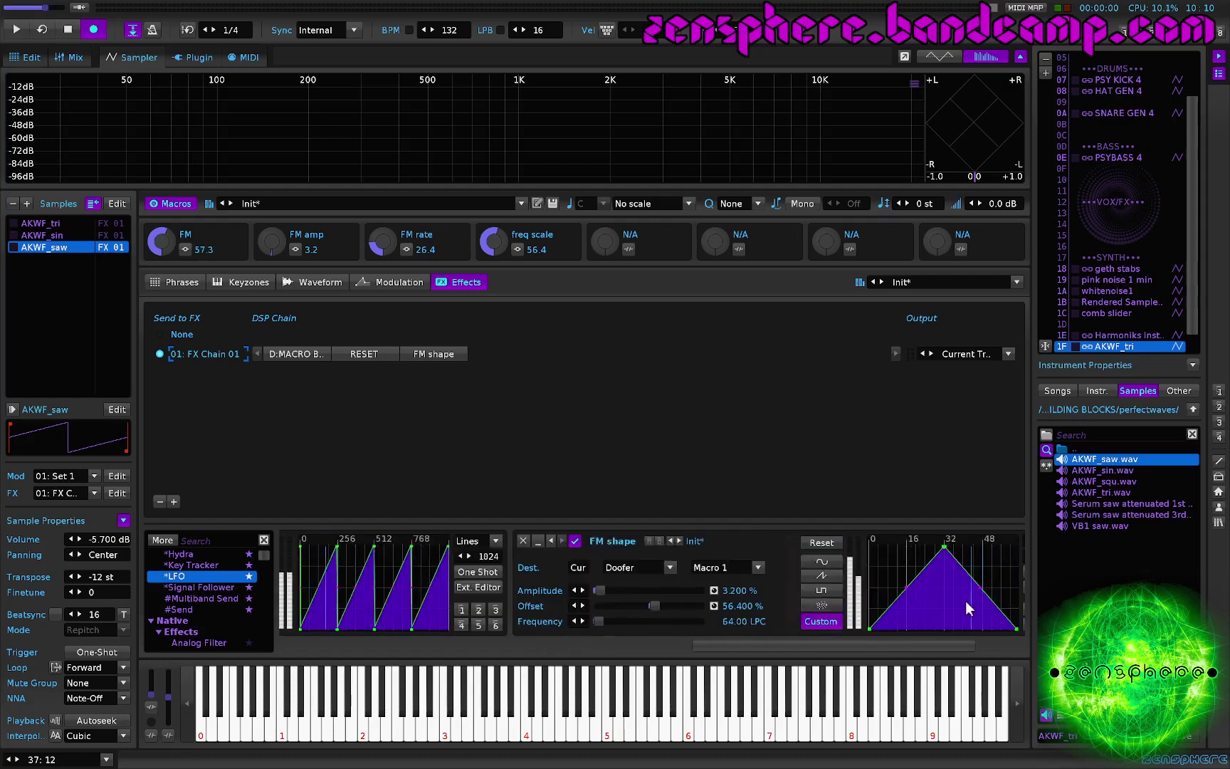
{"action": "scroll", "coordinate": [441, 612], "scroll_direction": "up", "scroll_amount": 4}
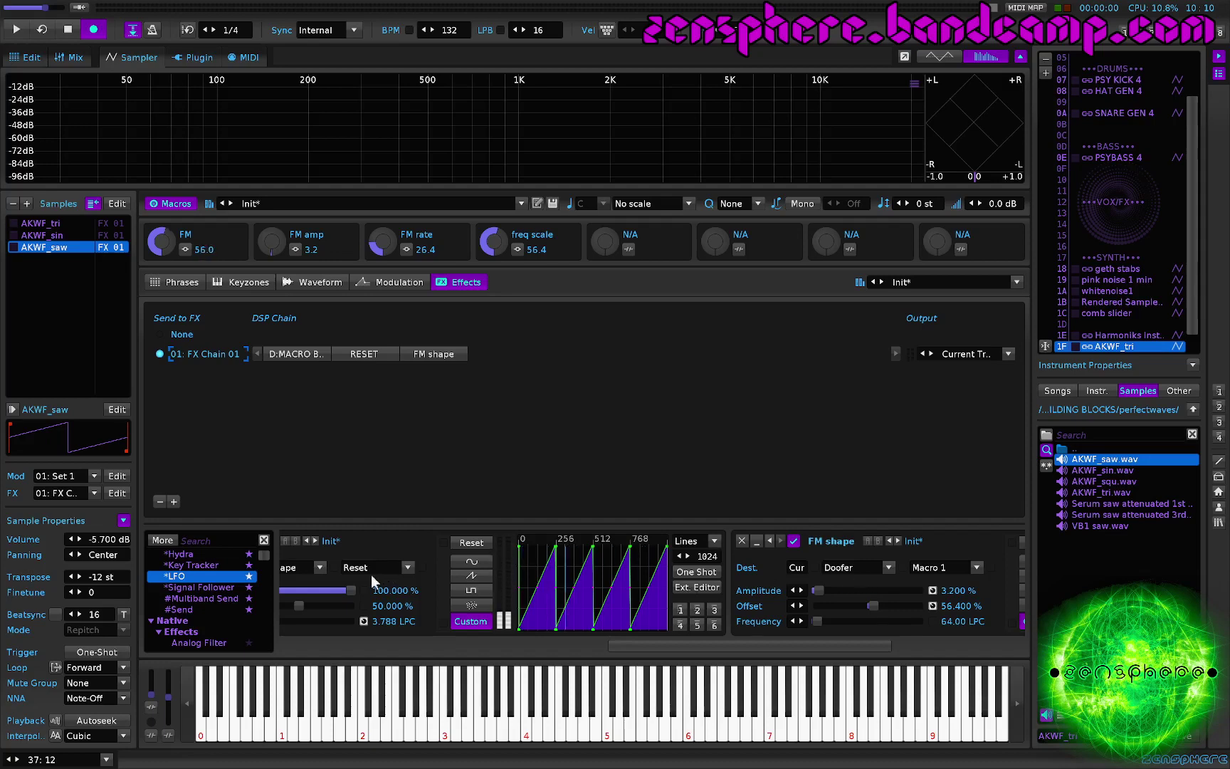
{"action": "scroll", "coordinate": [374, 573], "scroll_direction": "up", "scroll_amount": 4}
{"action": "left_click", "coordinate": [405, 541]}
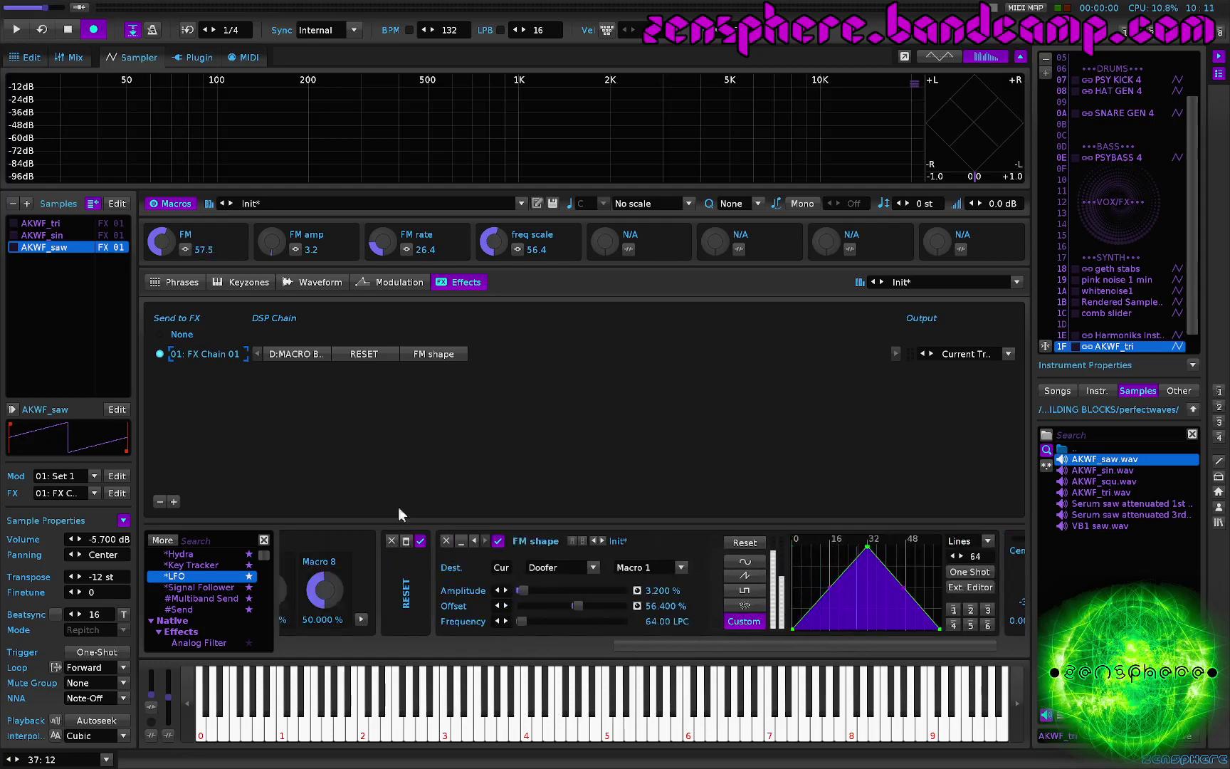